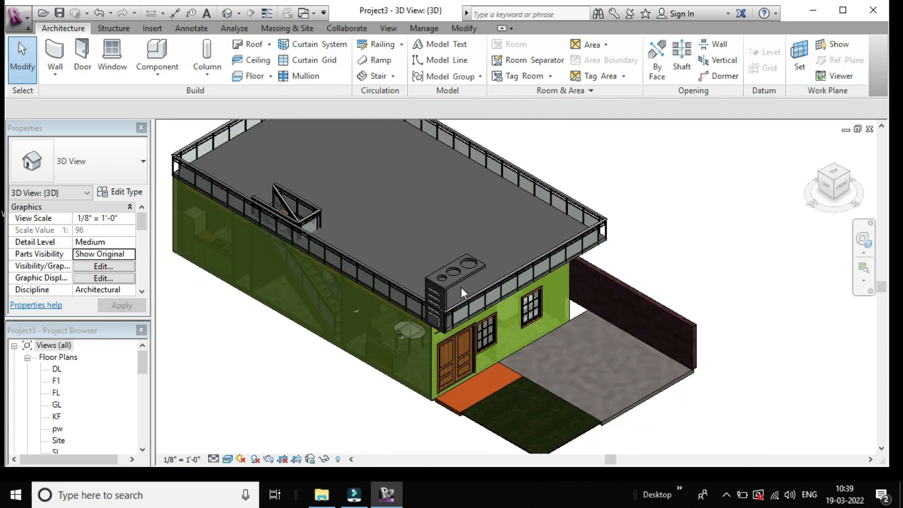
# Examine the house from its front, right and back sides, including the brick boundary wall beside the paved area
pyautogui.scroll(-1, 631, 316)
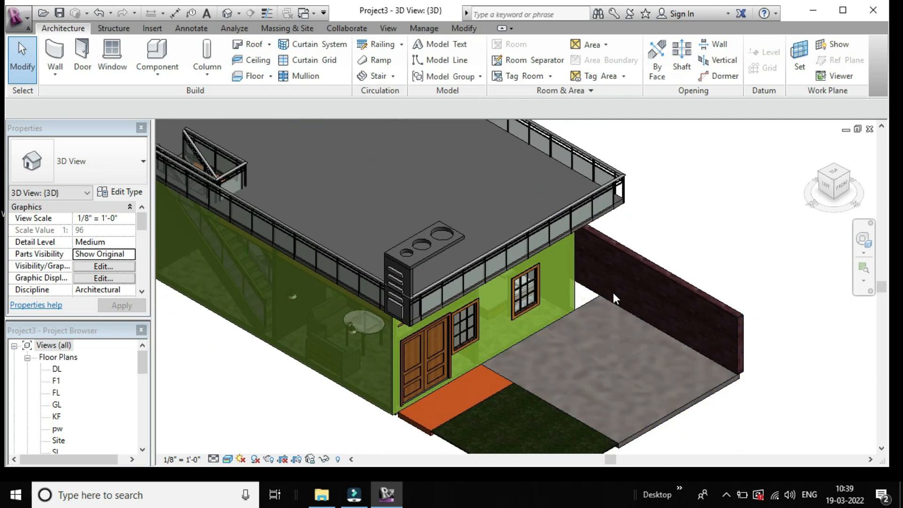
pyautogui.scroll(-1, 619, 290)
pyautogui.scroll(3, 651, 278)
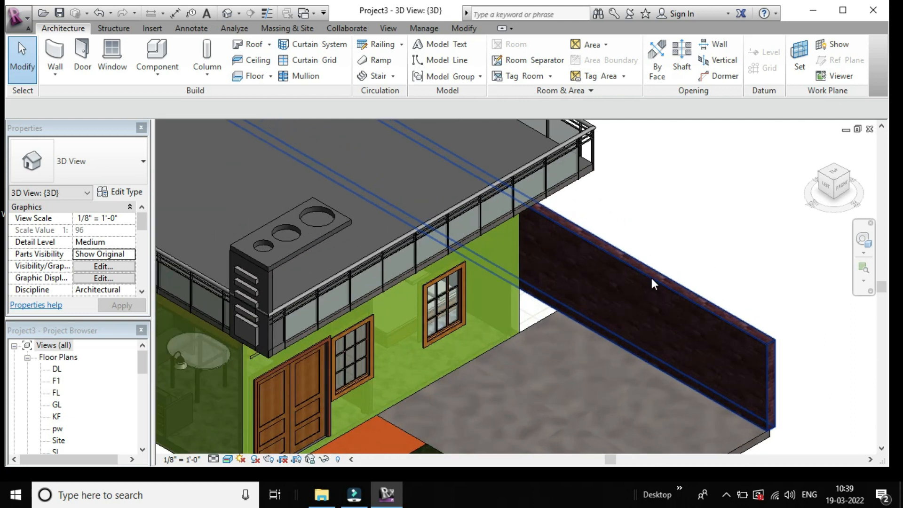
pyautogui.scroll(-3, 651, 278)
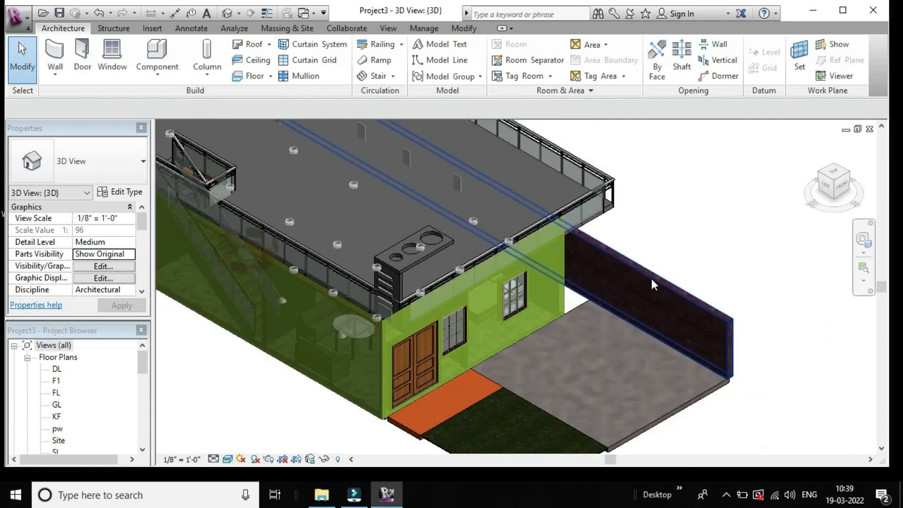
pyautogui.scroll(-2, 651, 279)
pyautogui.scroll(-2, 352, 312)
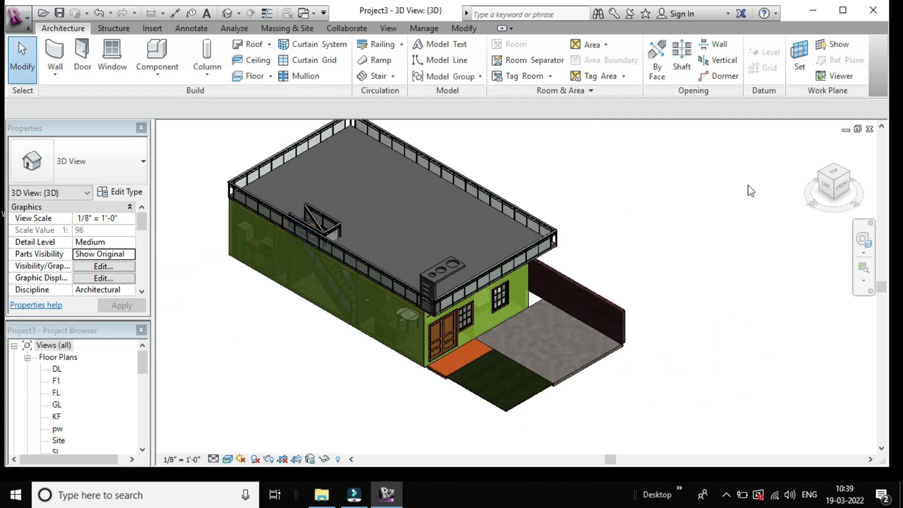
pyautogui.click(848, 174)
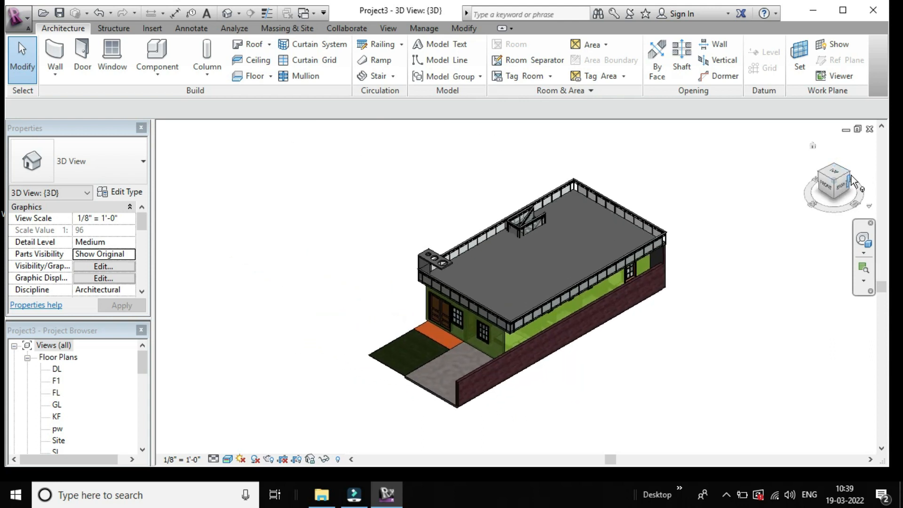
pyautogui.click(852, 178)
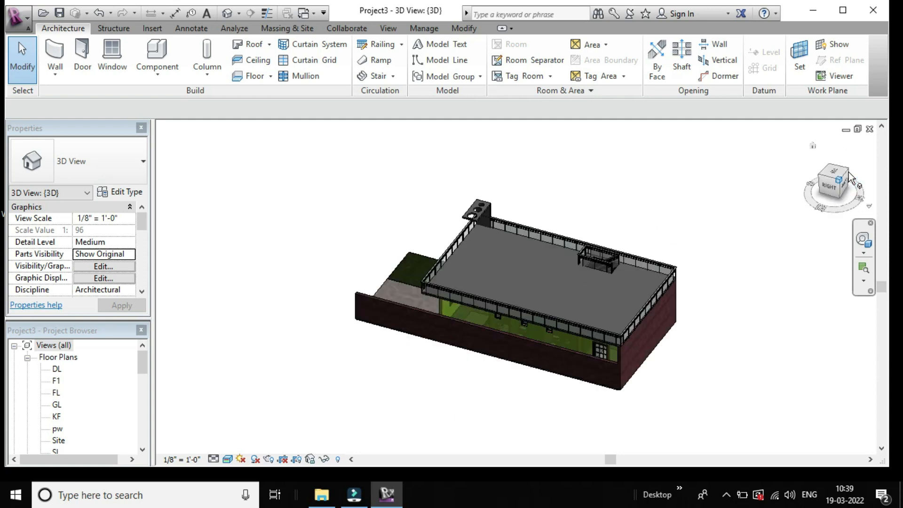
pyautogui.scroll(6, 605, 361)
pyautogui.scroll(-4, 606, 362)
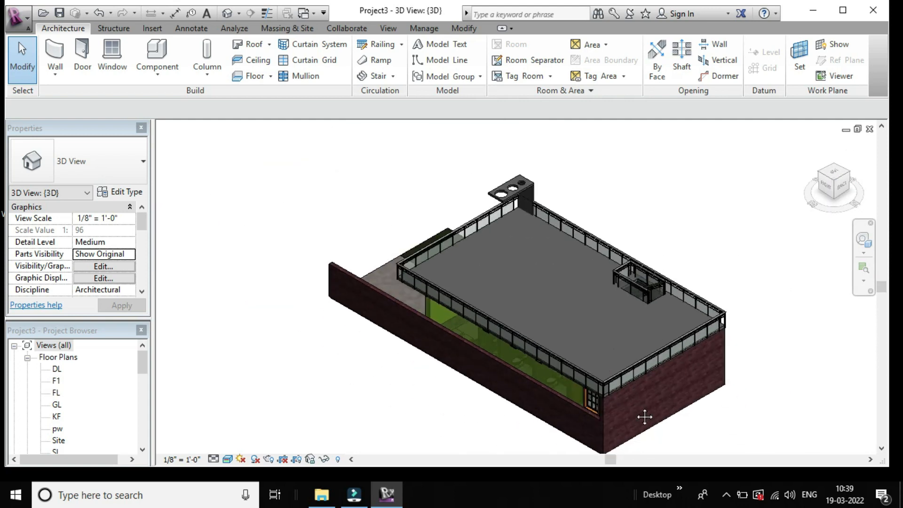
pyautogui.moveTo(645, 417); pyautogui.dragTo(676, 354, button='middle')
pyautogui.scroll(1, 670, 335)
pyautogui.scroll(3, 483, 307)
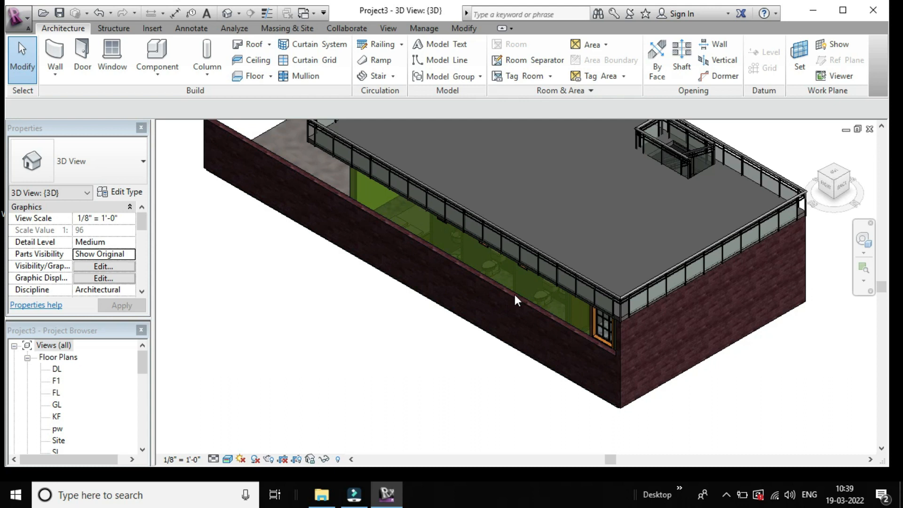
pyautogui.scroll(-2, 514, 294)
pyautogui.scroll(-2, 514, 294)
pyautogui.scroll(2, 529, 238)
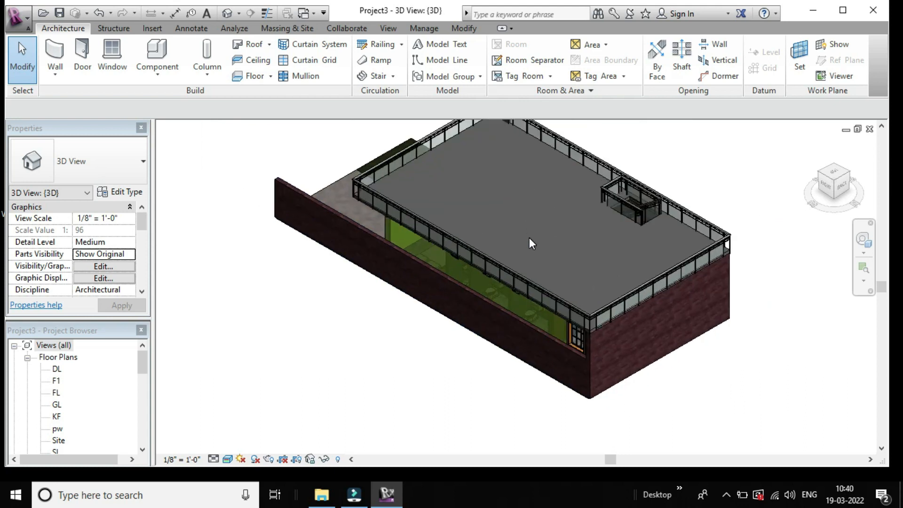
pyautogui.scroll(-1, 529, 238)
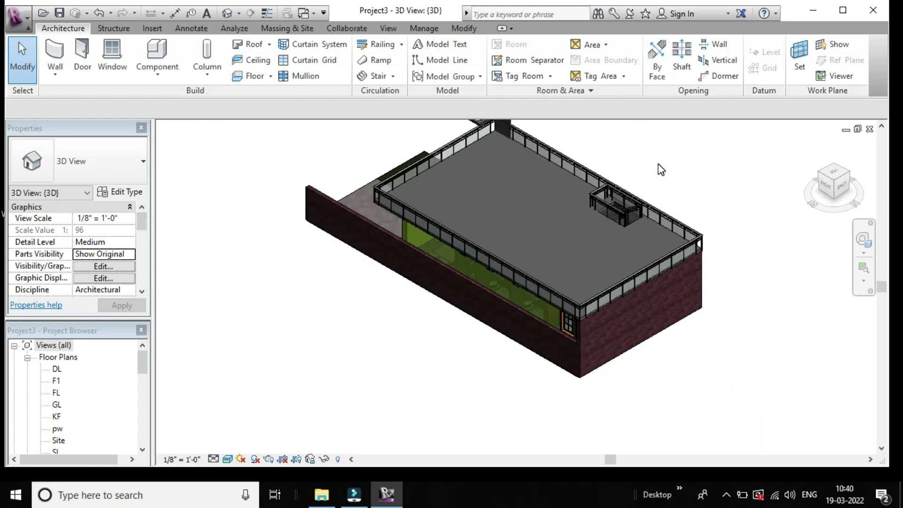
pyautogui.scroll(2, 498, 285)
pyautogui.scroll(-3, 498, 284)
pyautogui.scroll(-2, 625, 232)
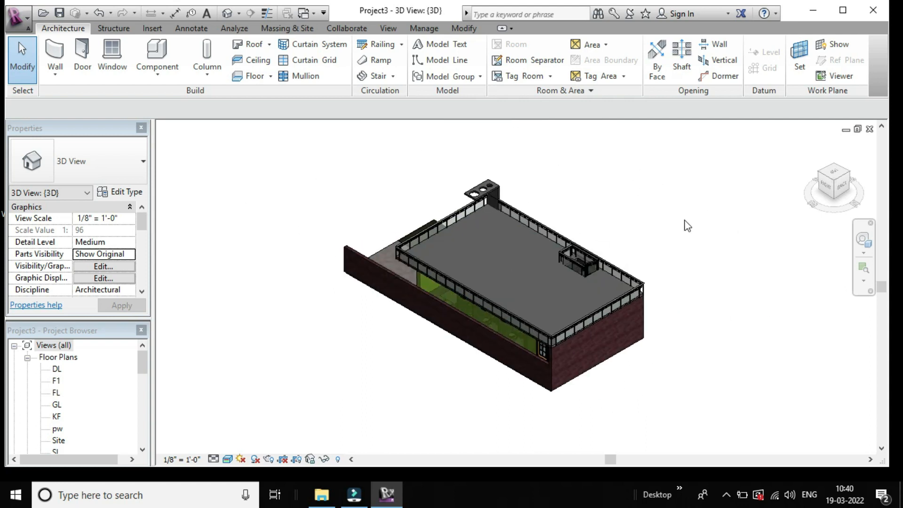
# Return to the front-left 3D view and examine the roof slab, the railing and the entrance facade
pyautogui.click(834, 166)
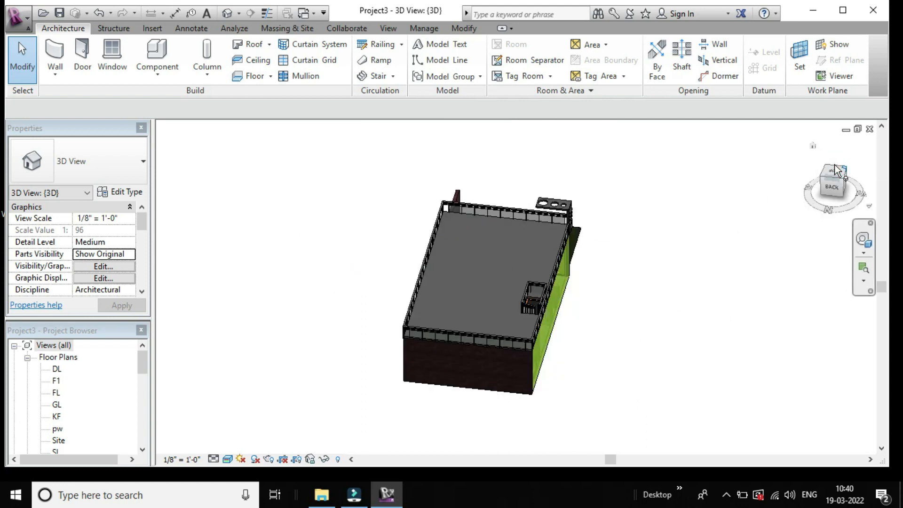
pyautogui.scroll(2, 531, 358)
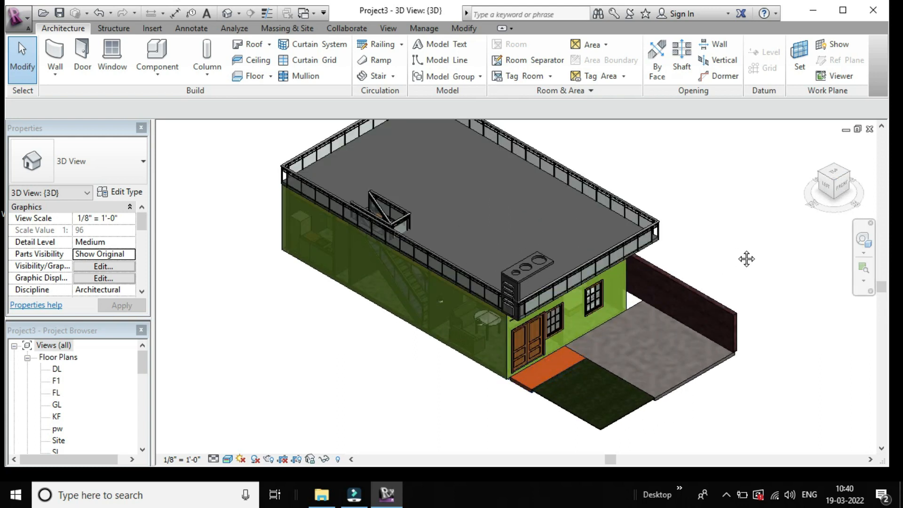
pyautogui.moveTo(746, 258); pyautogui.dragTo(678, 242, button='middle')
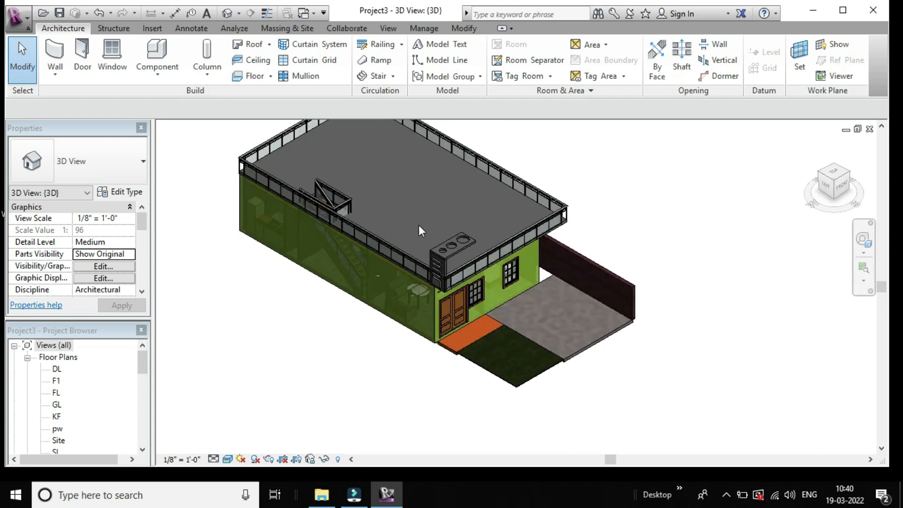
pyautogui.moveTo(635, 179); pyautogui.dragTo(671, 217, button='middle')
pyautogui.scroll(1, 618, 238)
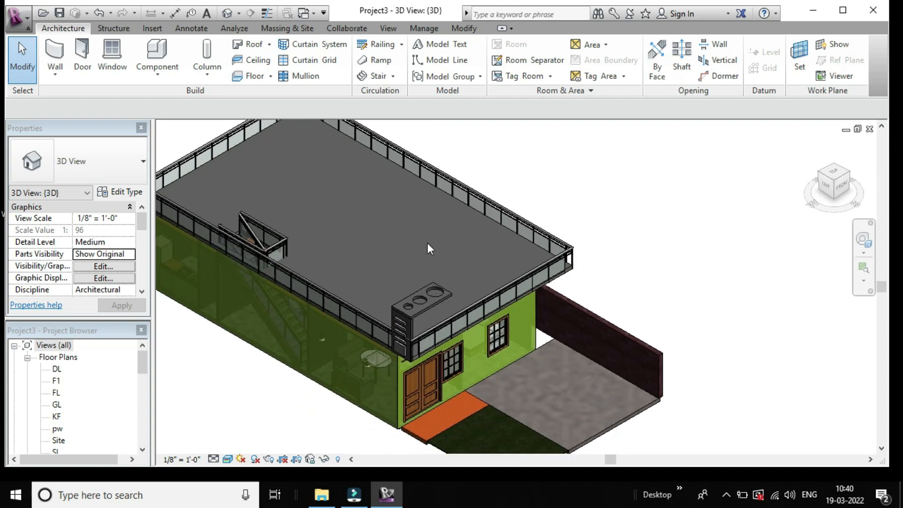
pyautogui.scroll(-3, 430, 230)
pyautogui.moveTo(492, 188); pyautogui.dragTo(529, 194, button='middle')
pyautogui.scroll(1, 516, 186)
pyautogui.scroll(1, 482, 278)
pyautogui.scroll(-1, 482, 278)
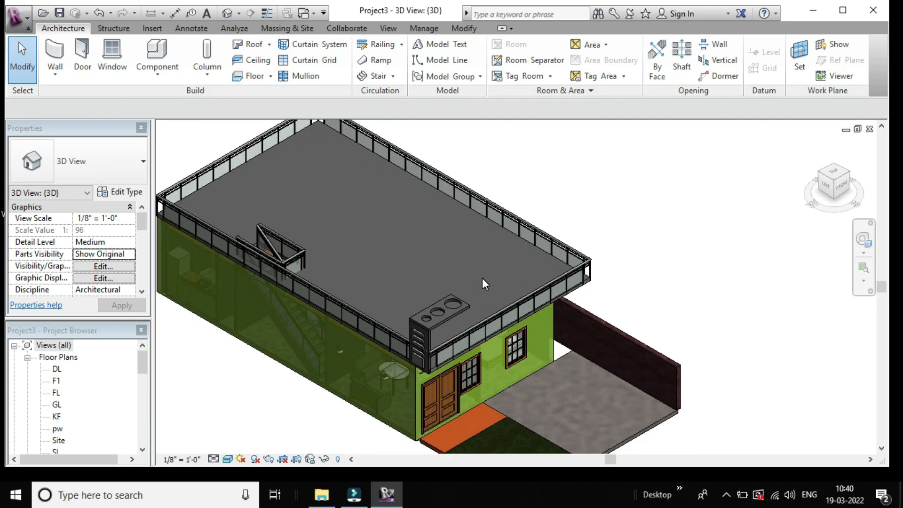
pyautogui.scroll(-1, 548, 228)
pyautogui.scroll(1, 577, 216)
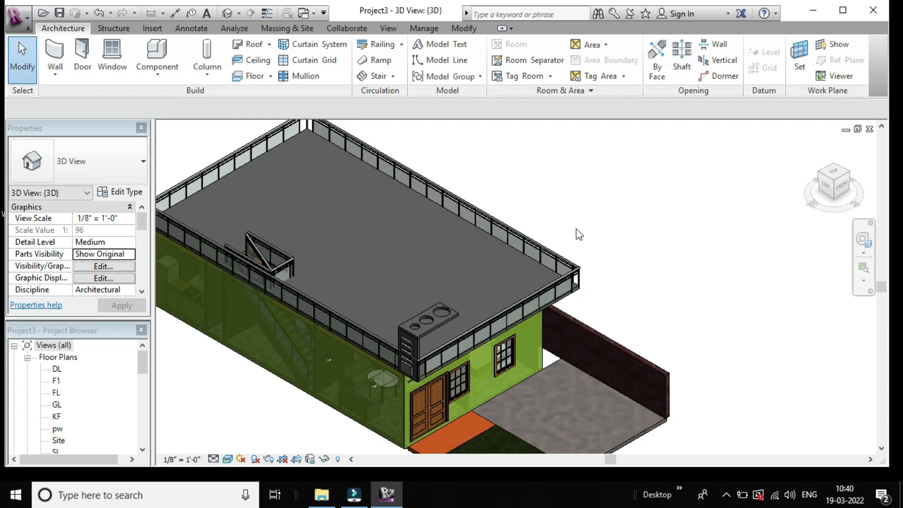
pyautogui.moveTo(587, 241); pyautogui.dragTo(572, 211, button='middle')
pyautogui.scroll(2, 527, 236)
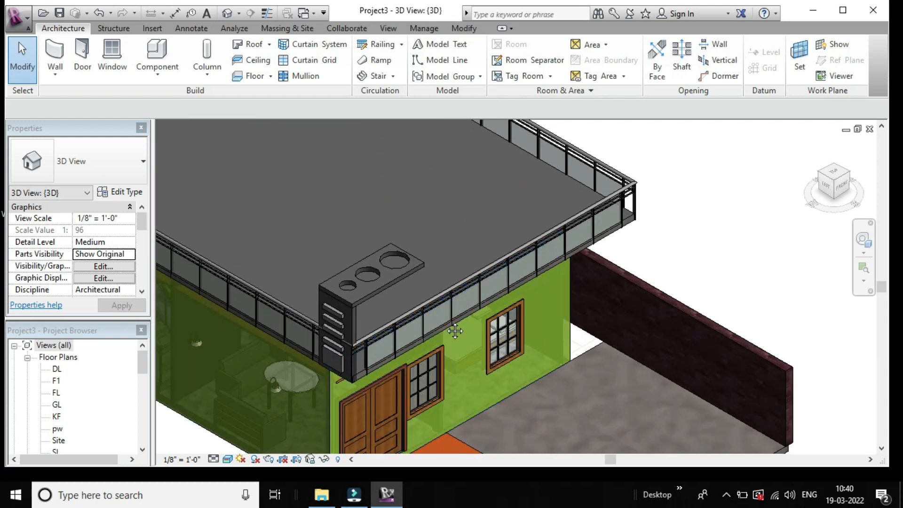
pyautogui.scroll(2, 475, 255)
pyautogui.moveTo(501, 220); pyautogui.dragTo(500, 218, button='middle')
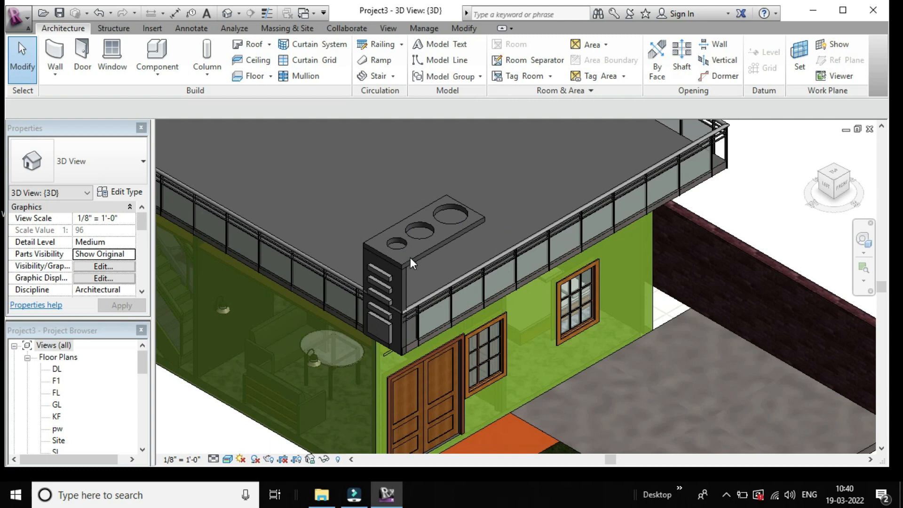
# Edit in place the generic model of raised strips on the roof-corner wall and select its extrusion
pyautogui.scroll(2, 385, 285)
pyautogui.scroll(-1, 385, 285)
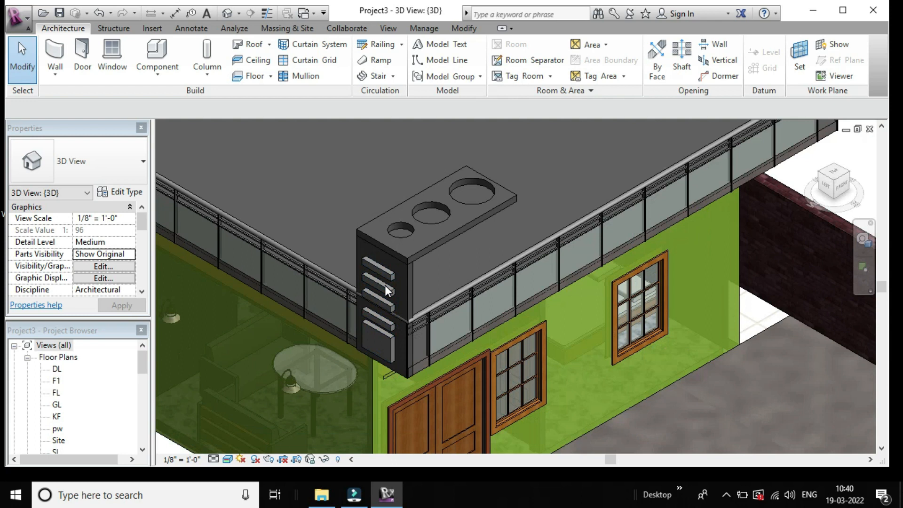
pyautogui.scroll(1, 385, 285)
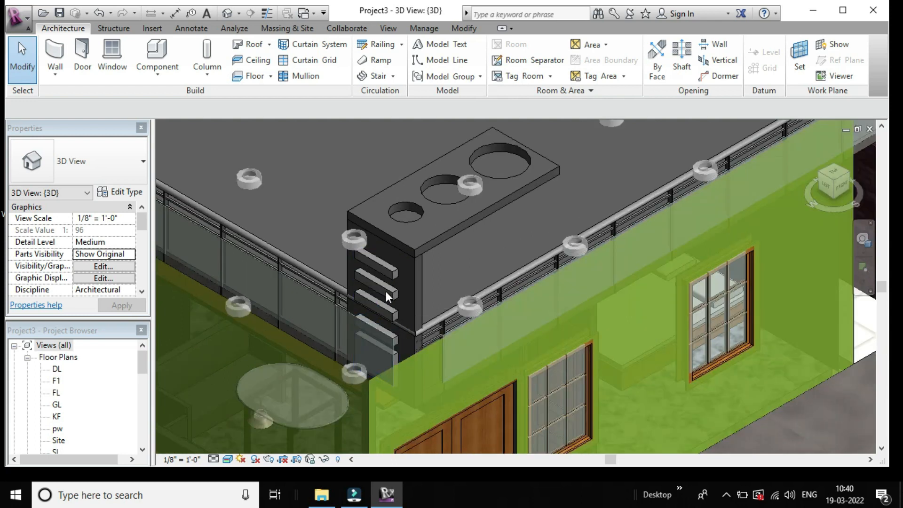
pyautogui.click(385, 291)
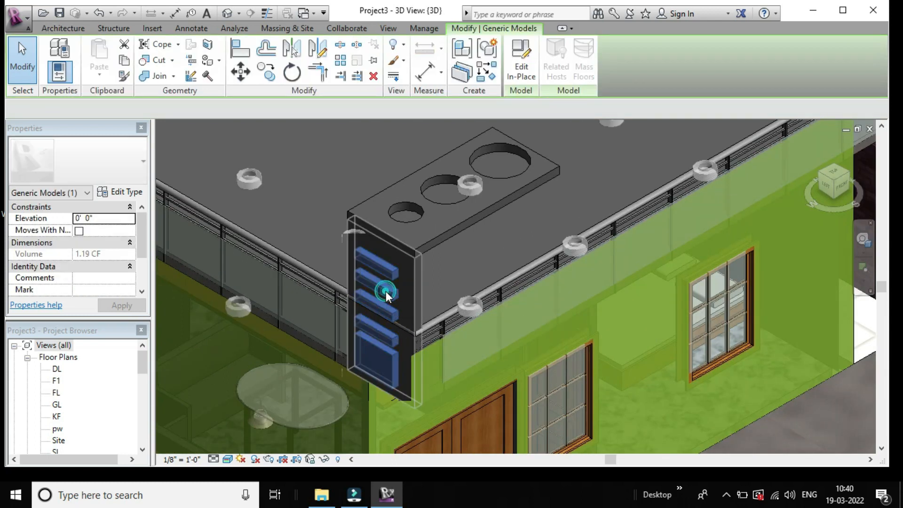
pyautogui.doubleClick(386, 291)
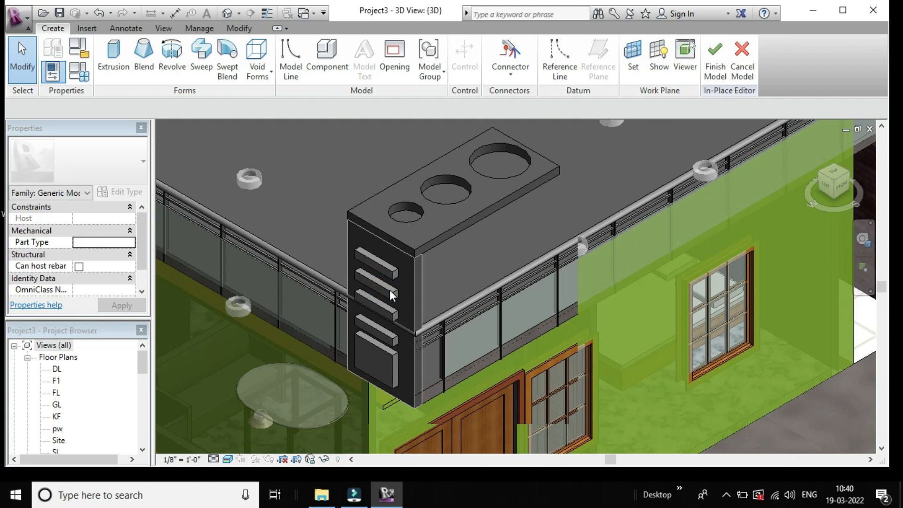
pyautogui.click(390, 290)
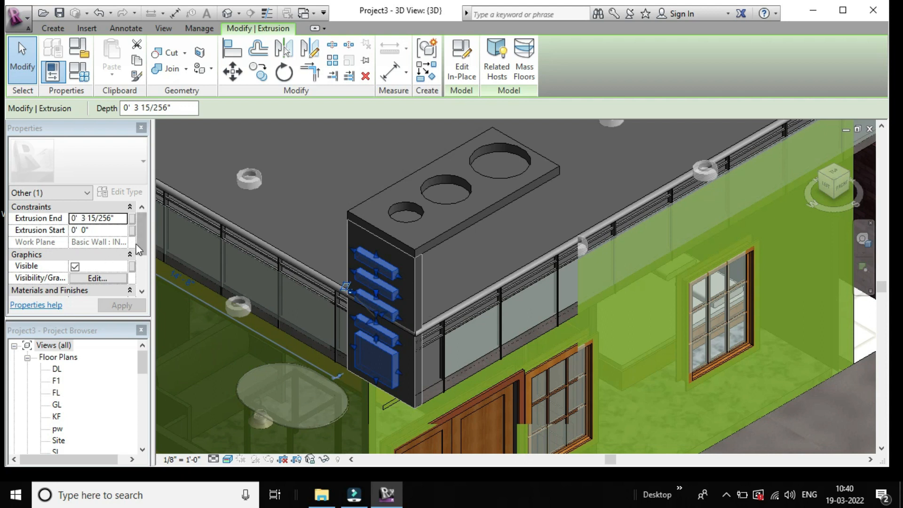
# Open the Material Browser for the strips' extrusion and look through the materials in the document
pyautogui.moveTo(143, 244); pyautogui.dragTo(141, 296)
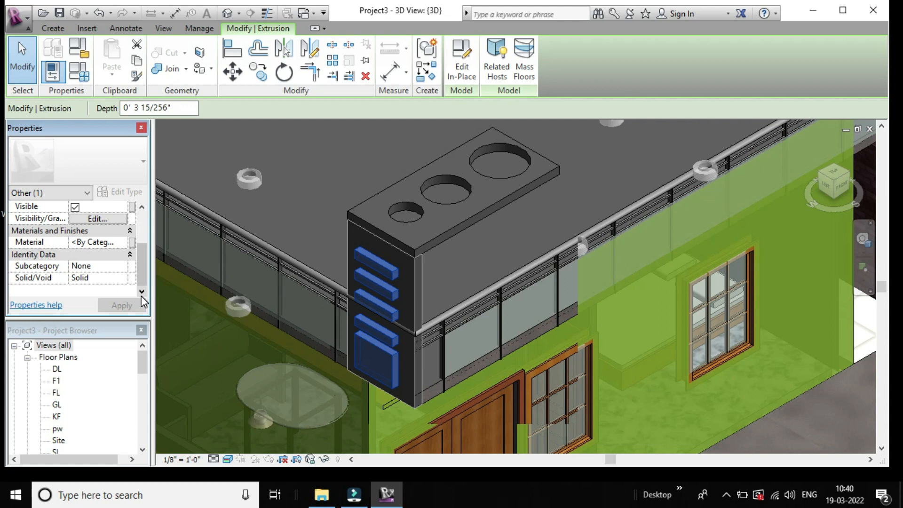
pyautogui.click(121, 242)
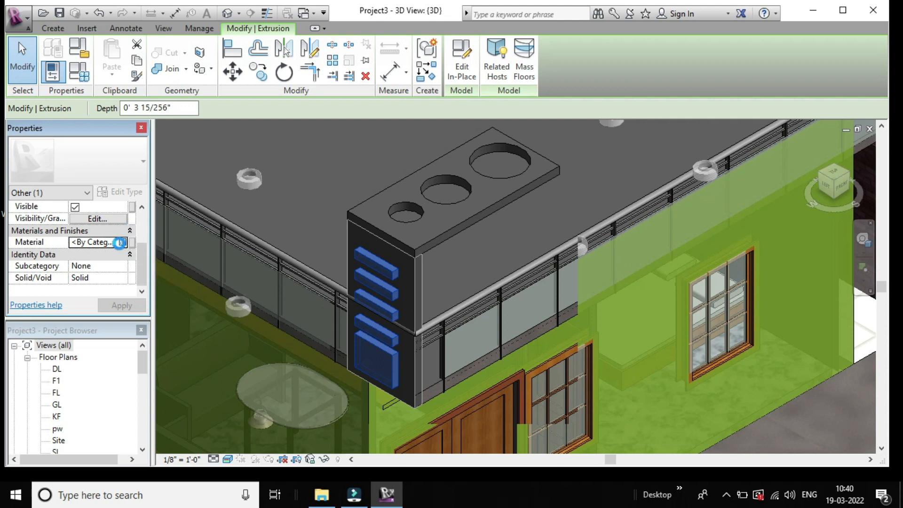
pyautogui.click(121, 242)
pyautogui.moveTo(209, 60); pyautogui.dragTo(166, 52)
pyautogui.scroll(1, 162, 260)
pyautogui.scroll(-10, 163, 260)
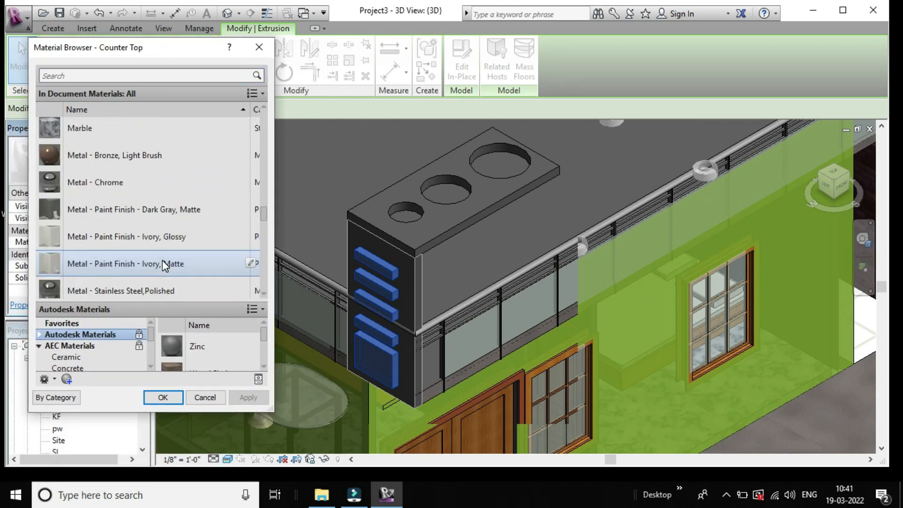
pyautogui.scroll(-9, 162, 261)
pyautogui.scroll(-5, 162, 261)
pyautogui.scroll(14, 162, 261)
pyautogui.scroll(-11, 162, 261)
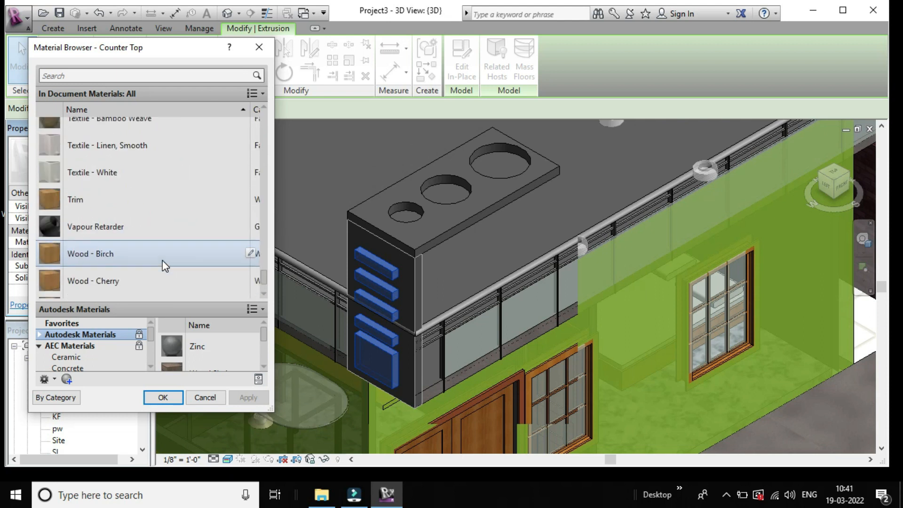
pyautogui.scroll(1, 167, 245)
# Search the materials for "orang" and add Phenolic Resin from the Autodesk library to the document
pyautogui.click(141, 74)
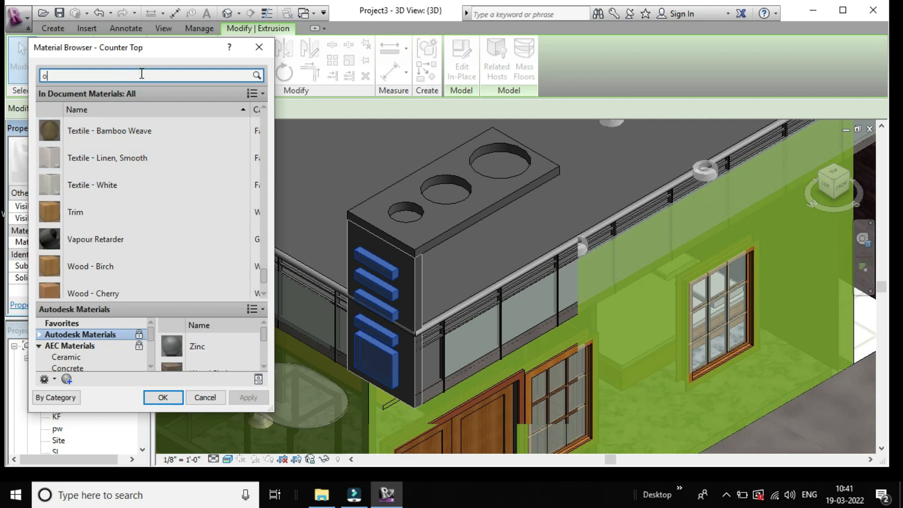
pyautogui.write('orang')
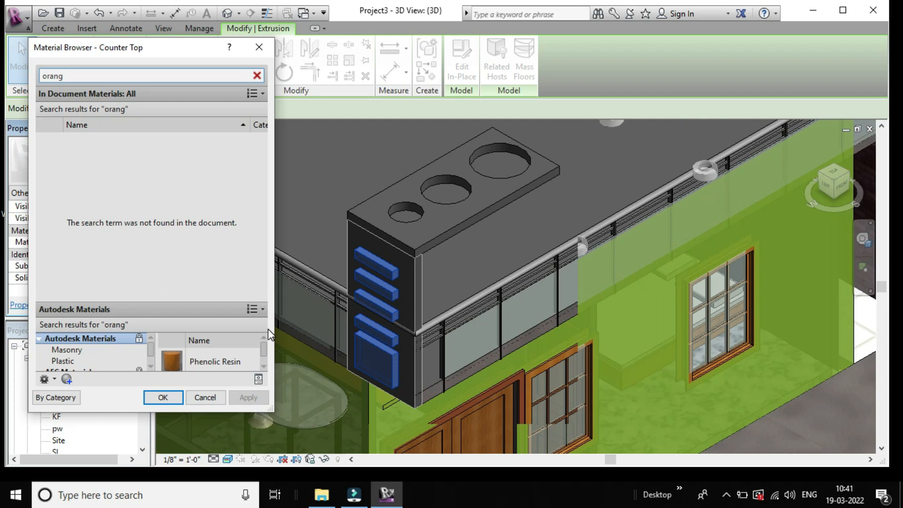
pyautogui.moveTo(264, 353)
pyautogui.mouseDown()
pyautogui.moveTo(262, 382)
pyautogui.moveTo(259, 346)
pyautogui.mouseUp()
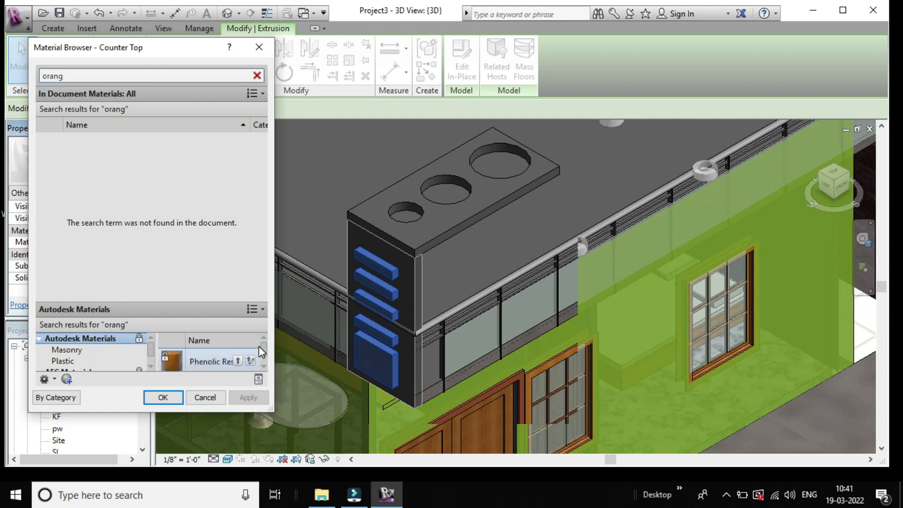
pyautogui.doubleClick(208, 366)
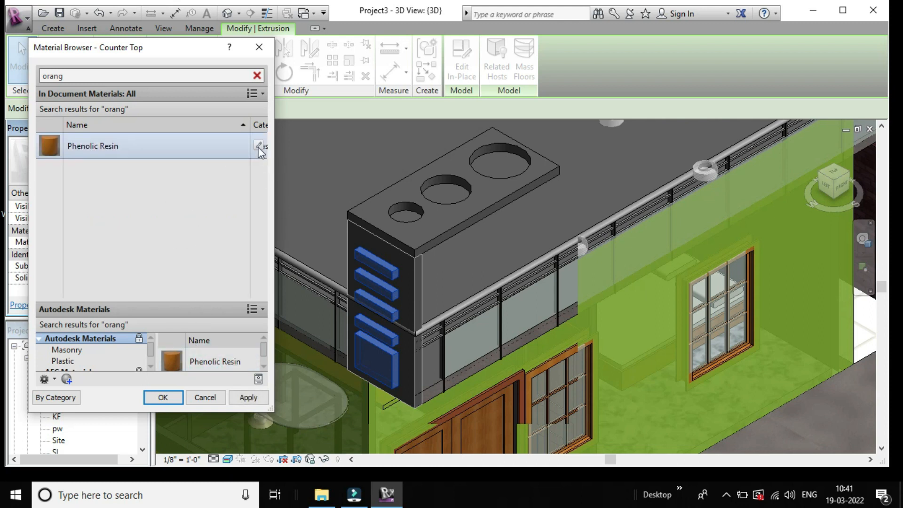
# Assign the Phenolic Resin material to the strips' extrusion and deselect it
pyautogui.click(132, 150)
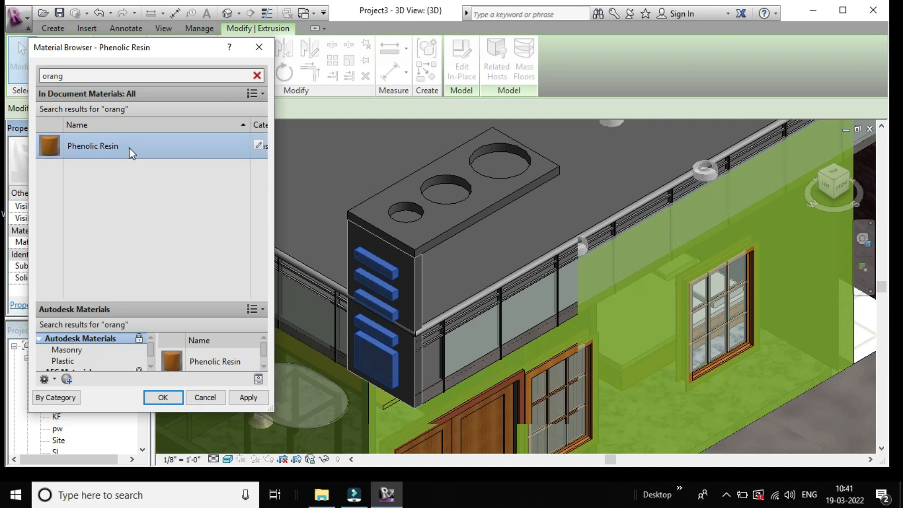
pyautogui.doubleClick(131, 150)
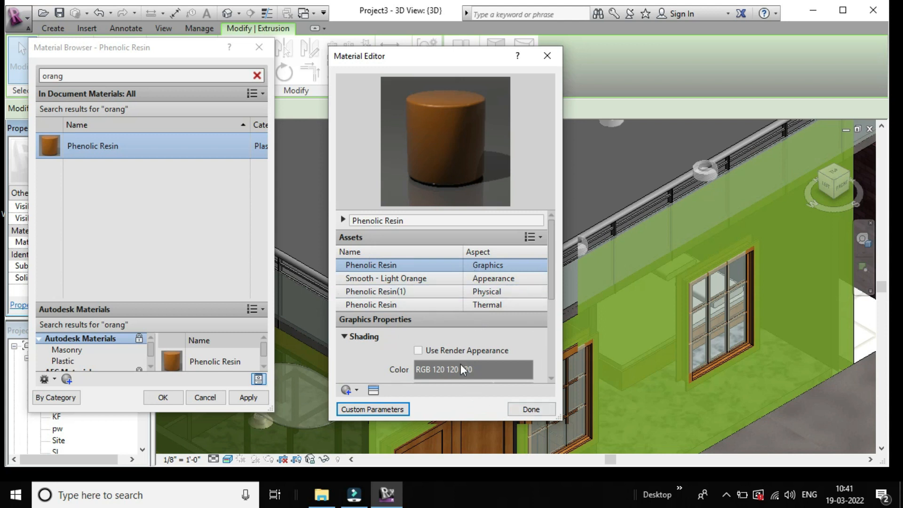
pyautogui.click(535, 410)
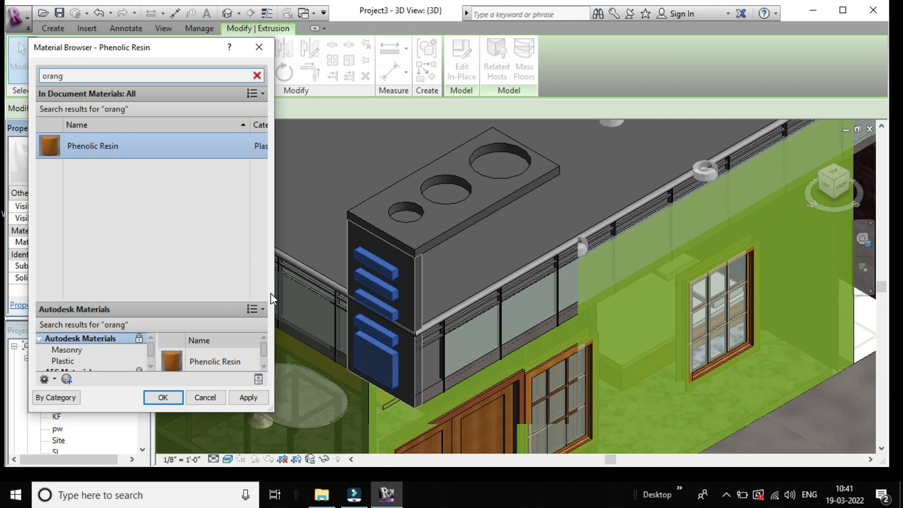
pyautogui.moveTo(276, 293); pyautogui.dragTo(339, 294)
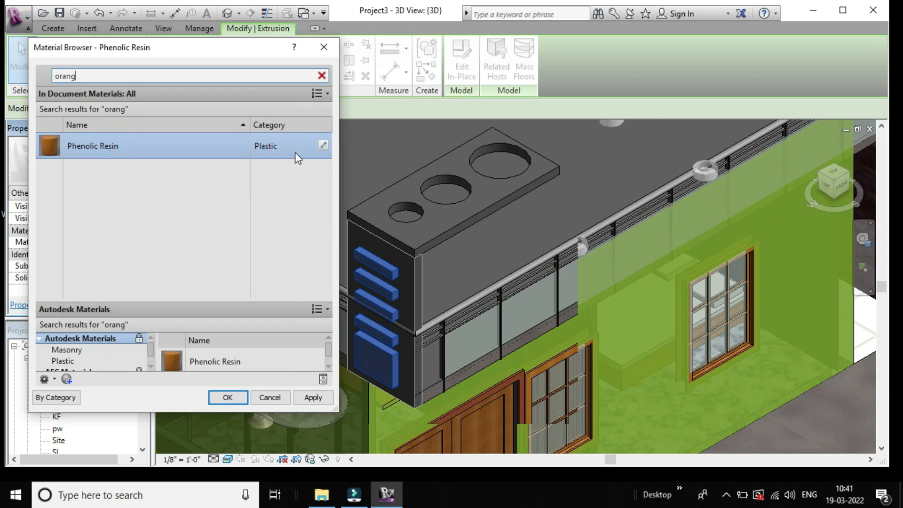
pyautogui.click(316, 399)
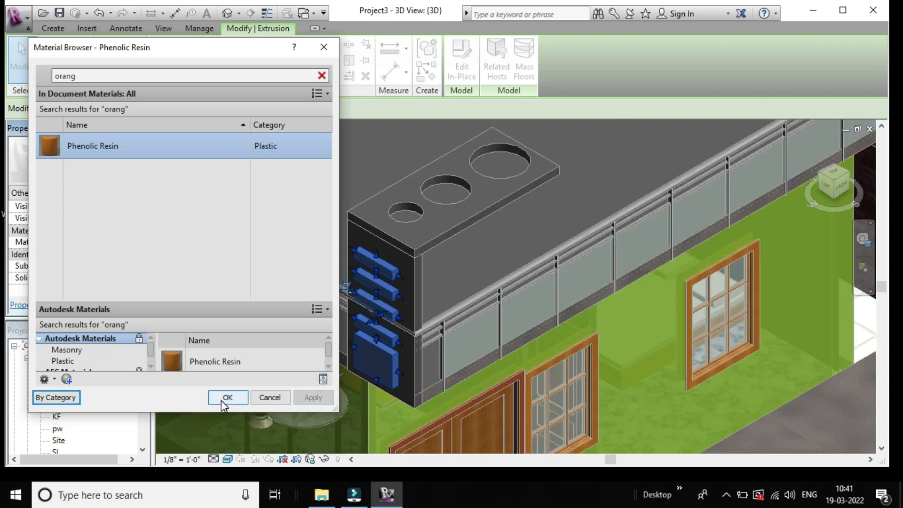
pyautogui.click(221, 400)
pyautogui.scroll(2, 221, 400)
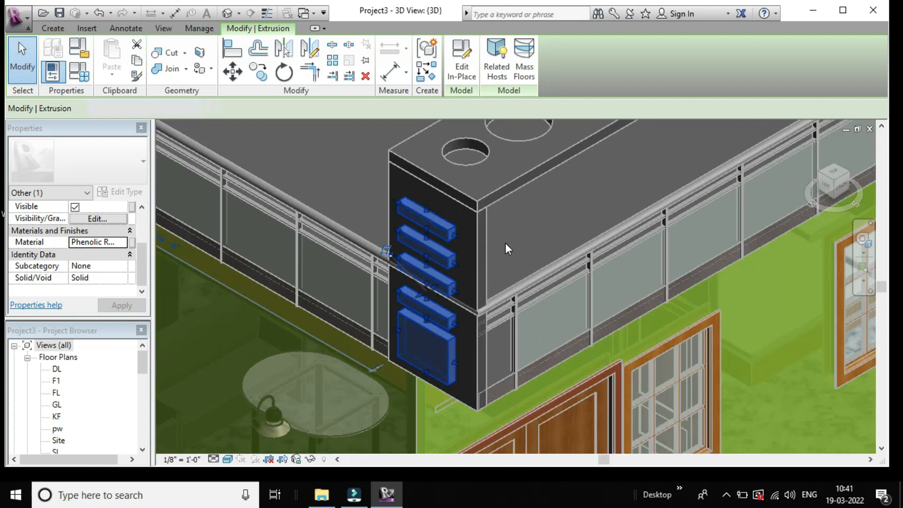
pyautogui.click(506, 242)
# Check the raised strips on the roof-corner wall and finish the in-place model
pyautogui.scroll(2, 498, 247)
pyautogui.scroll(-4, 498, 247)
pyautogui.scroll(-1, 499, 247)
pyautogui.moveTo(548, 221); pyautogui.dragTo(411, 246, button='middle')
pyautogui.scroll(-1, 410, 246)
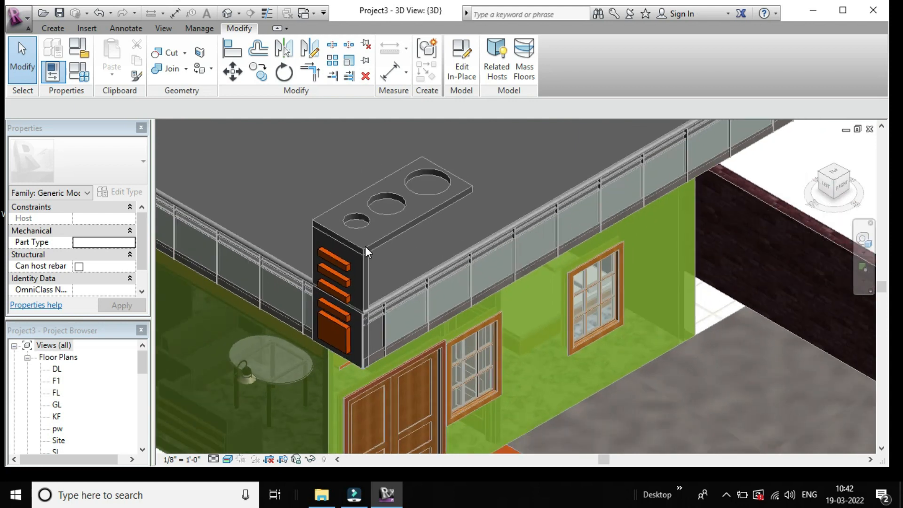
pyautogui.scroll(1, 365, 247)
pyautogui.scroll(1, 378, 241)
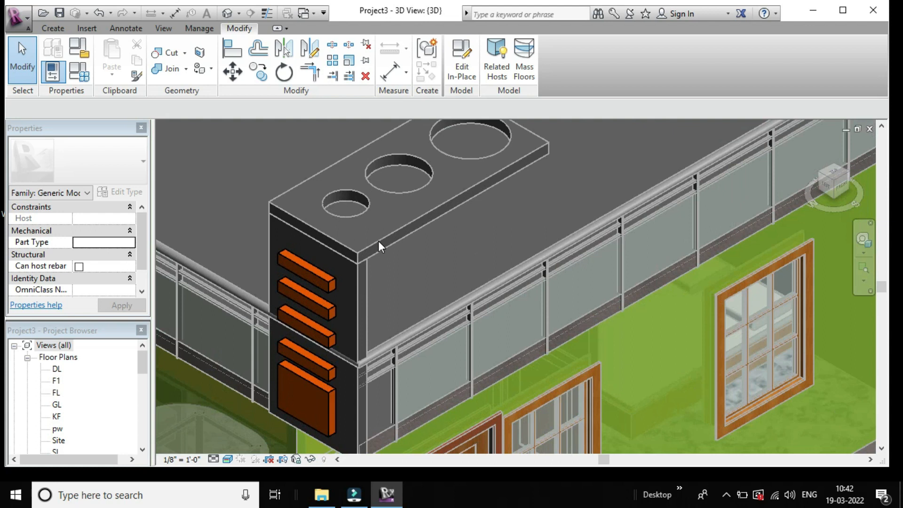
pyautogui.scroll(-4, 403, 275)
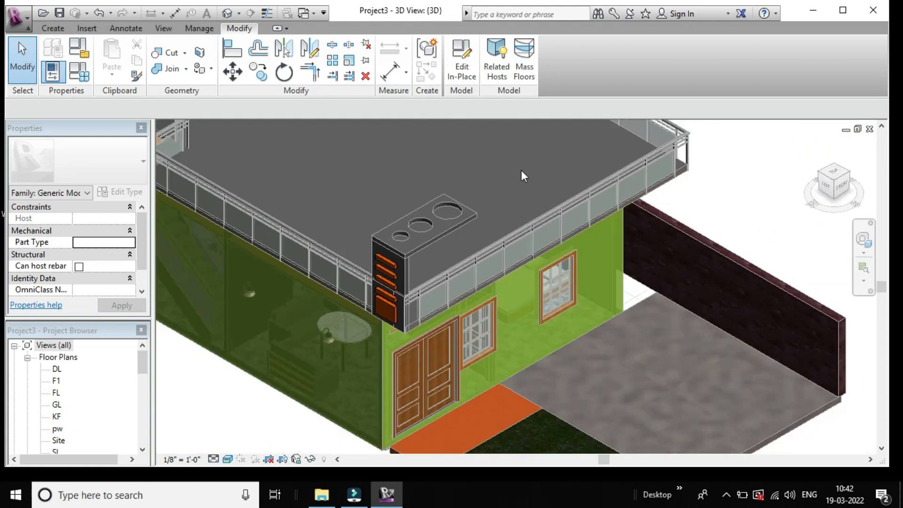
pyautogui.scroll(1, 453, 153)
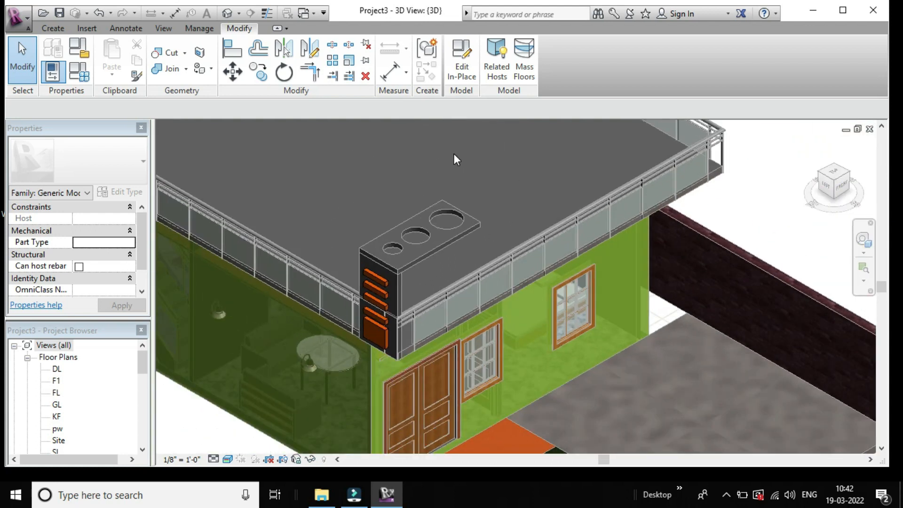
pyautogui.click(54, 28)
pyautogui.click(717, 58)
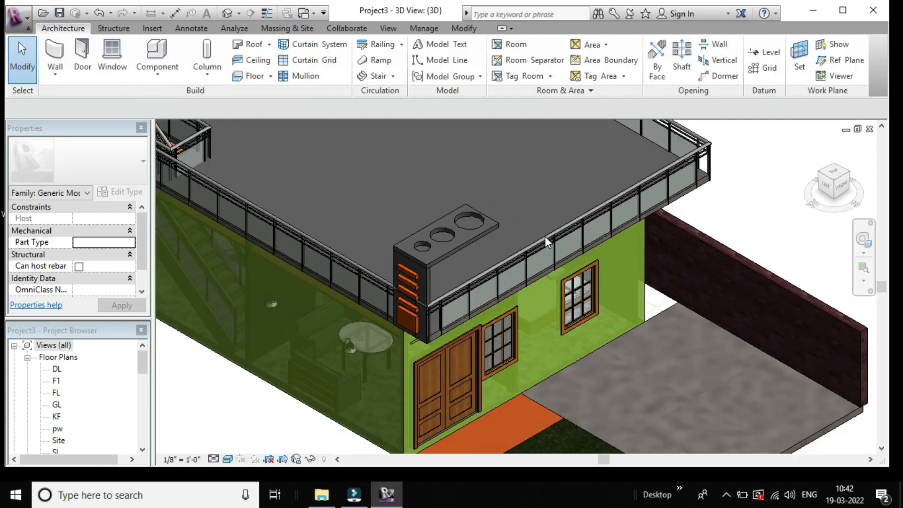
# Paint the top face of the roof-corner slab with three round openings using the Gypsum Wall Board material
pyautogui.scroll(1, 451, 264)
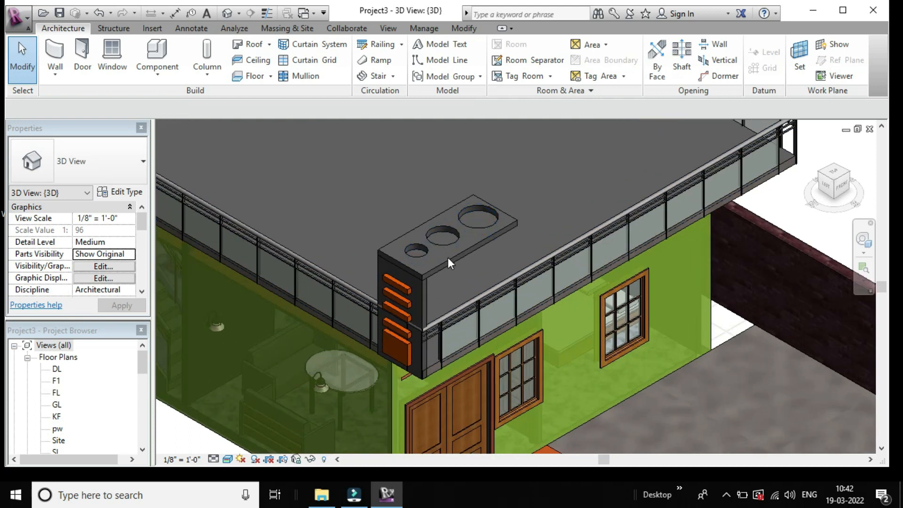
pyautogui.click(448, 257)
pyautogui.scroll(2, 448, 258)
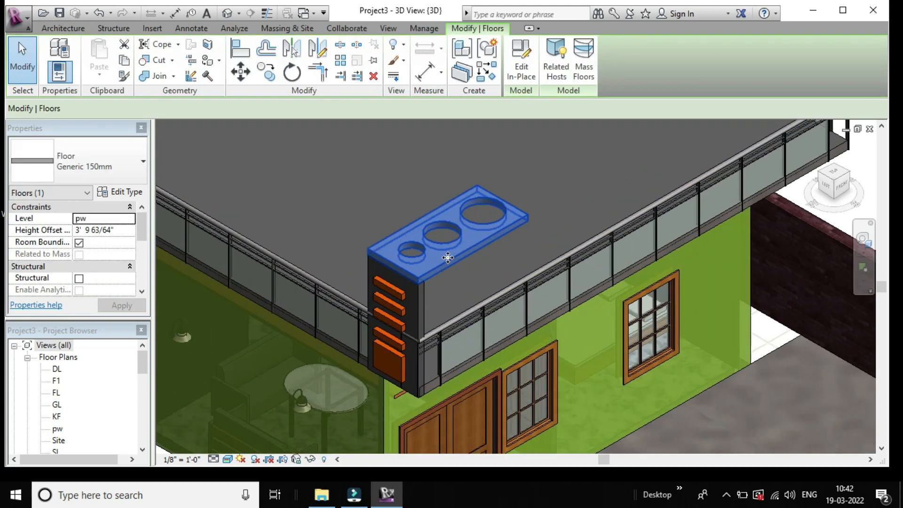
pyautogui.scroll(1, 486, 185)
pyautogui.scroll(-1, 486, 185)
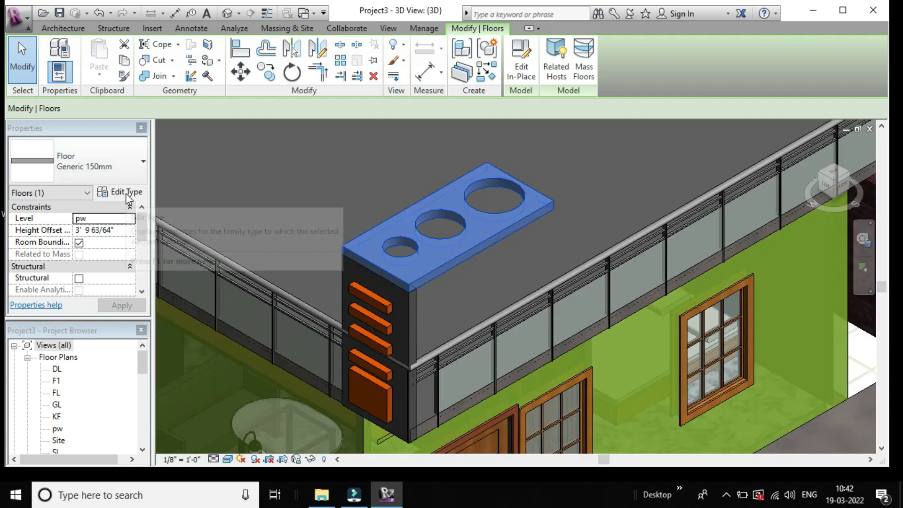
pyautogui.click(208, 65)
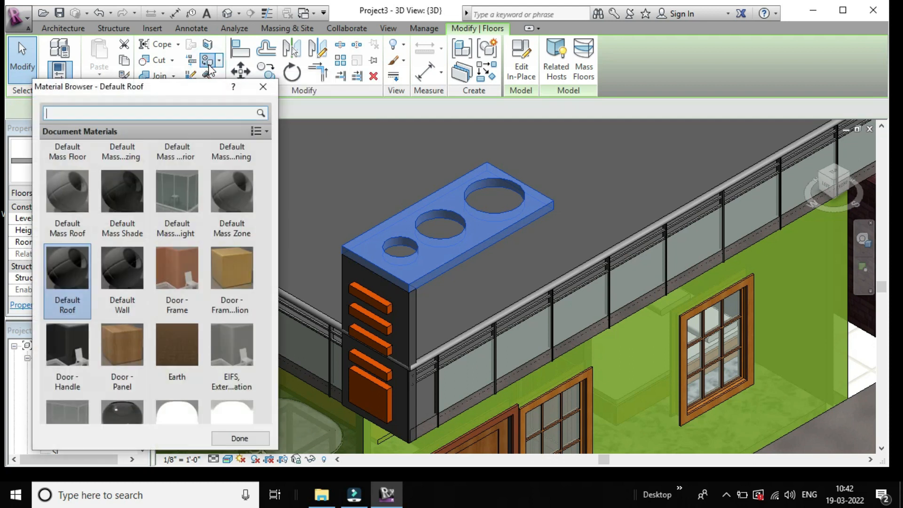
pyautogui.scroll(-10, 130, 233)
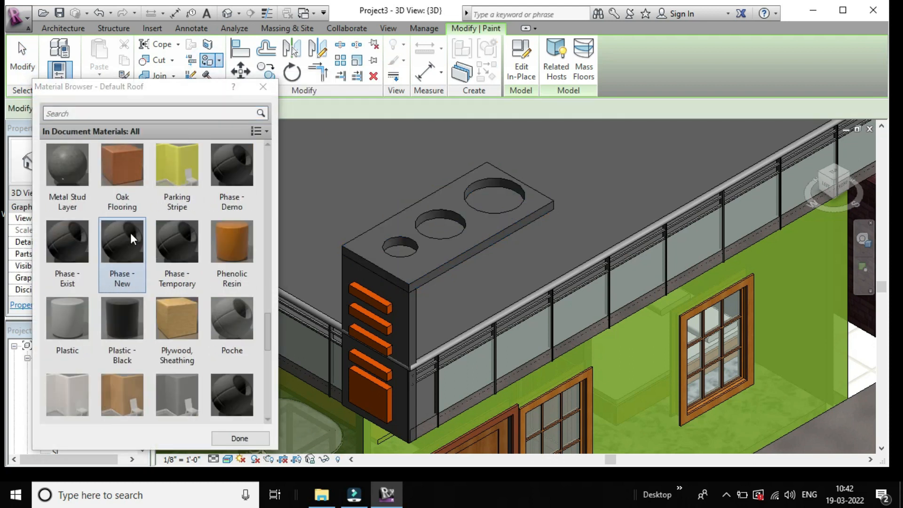
pyautogui.scroll(-5, 131, 233)
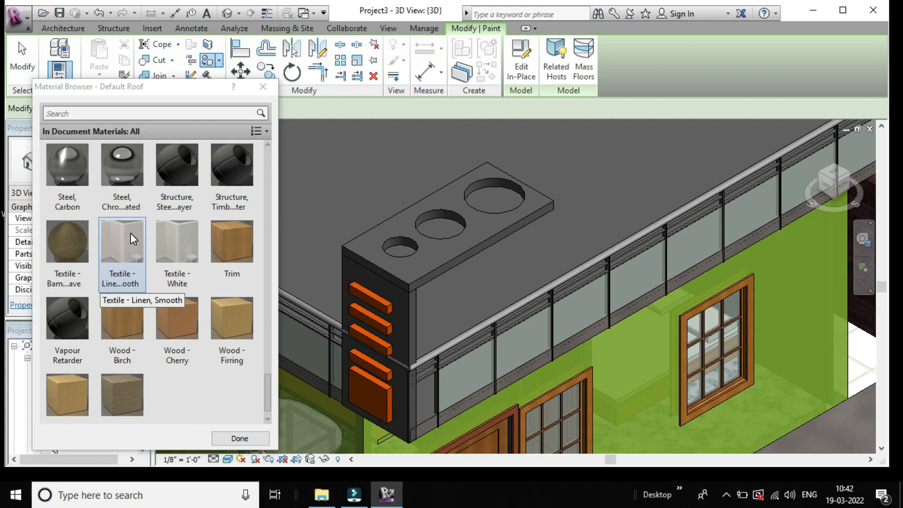
pyautogui.scroll(-1, 238, 230)
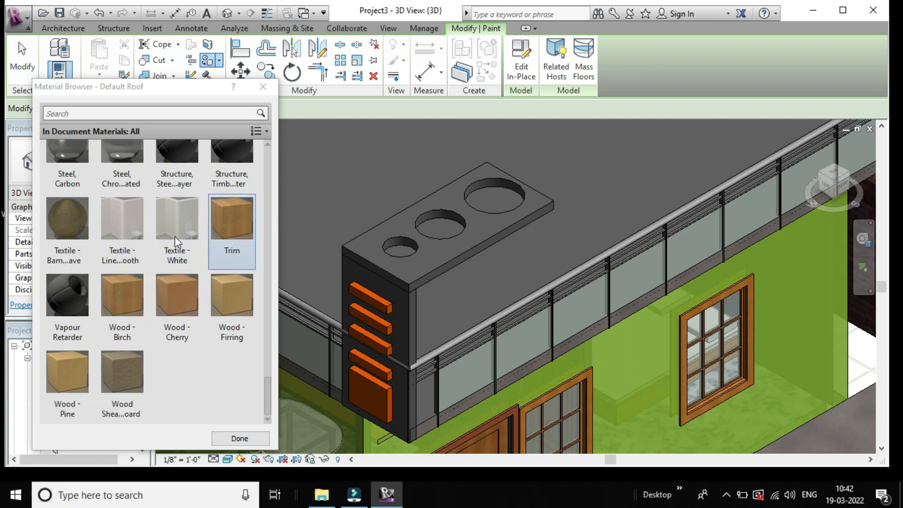
pyautogui.scroll(5, 173, 233)
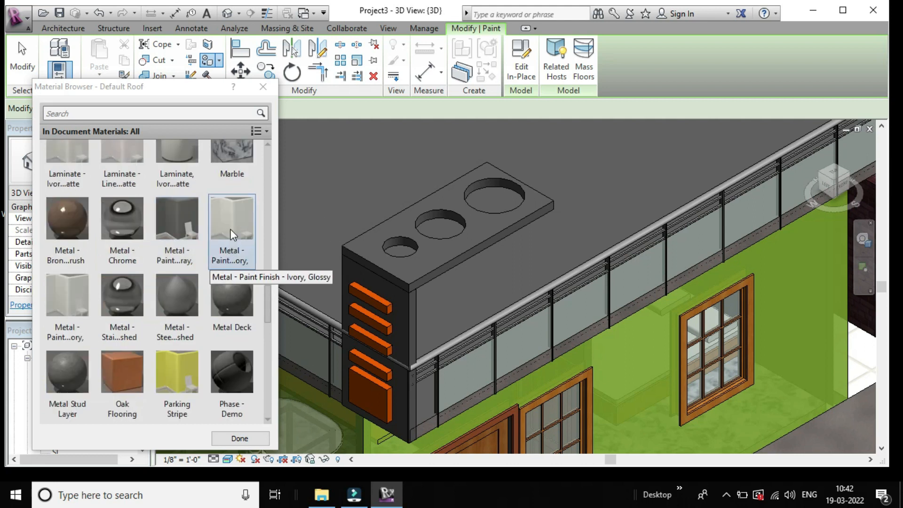
pyautogui.scroll(6, 230, 233)
pyautogui.scroll(-3, 230, 232)
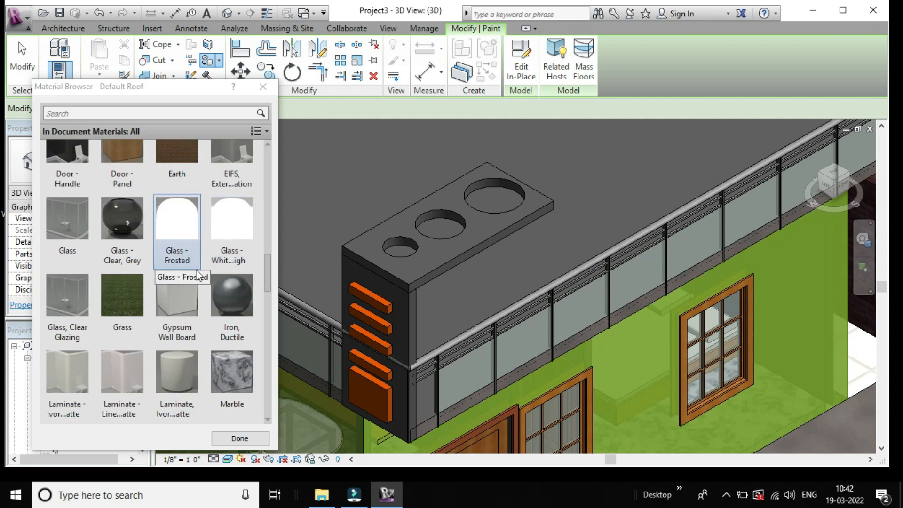
pyautogui.click(180, 300)
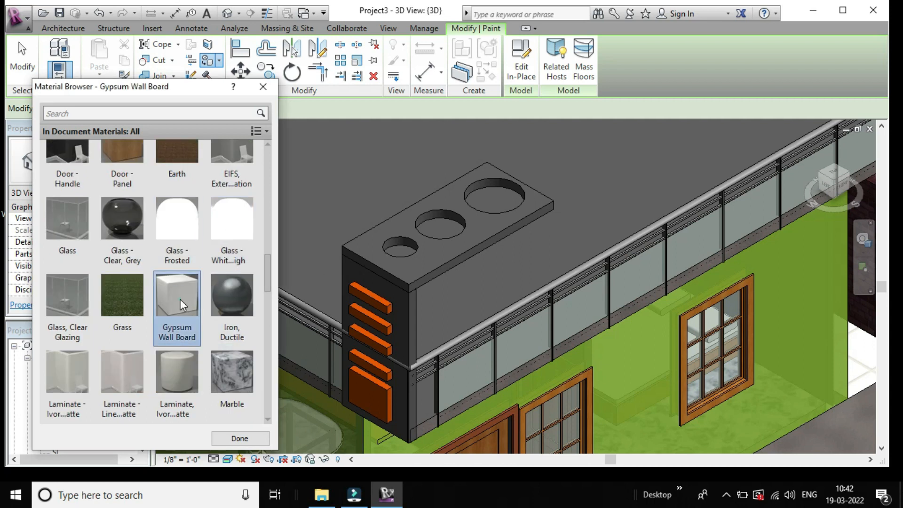
pyautogui.click(501, 229)
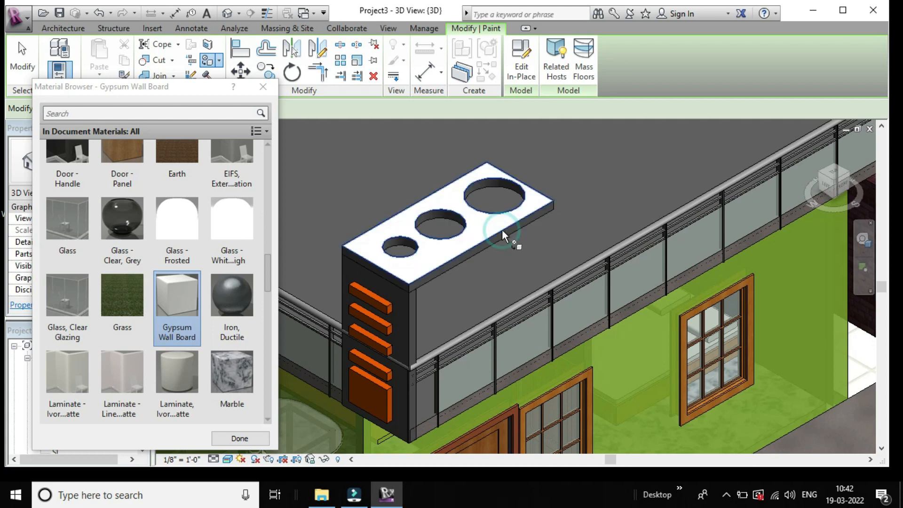
# Paint the inner faces of the slab's three round openings with Gypsum Wall Board
pyautogui.scroll(3, 486, 242)
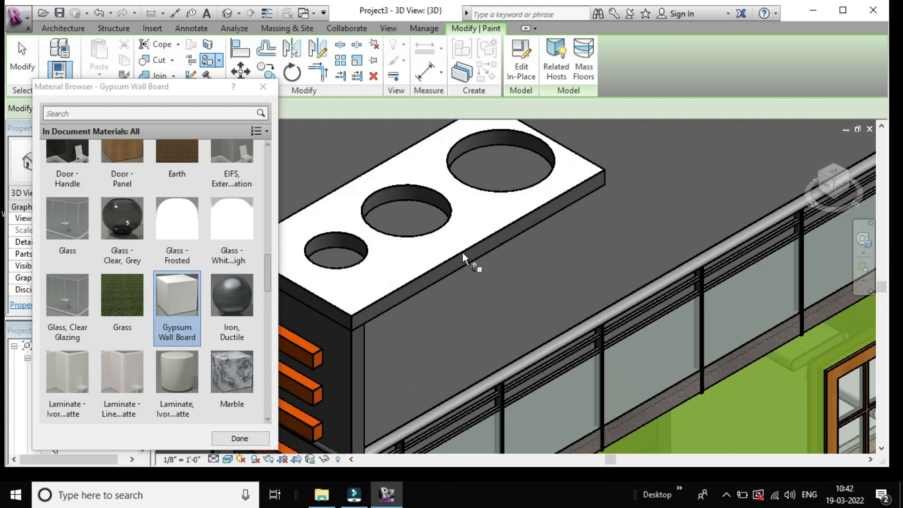
pyautogui.click(433, 201)
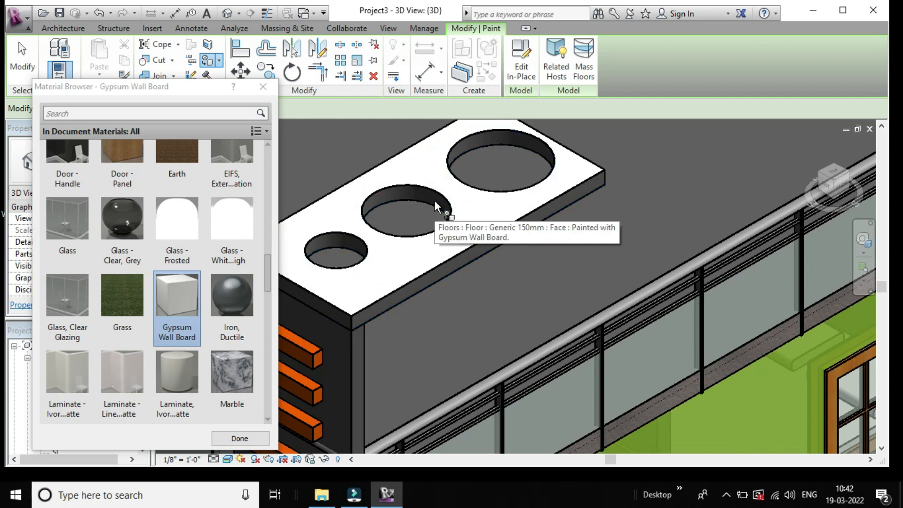
pyautogui.click(434, 201)
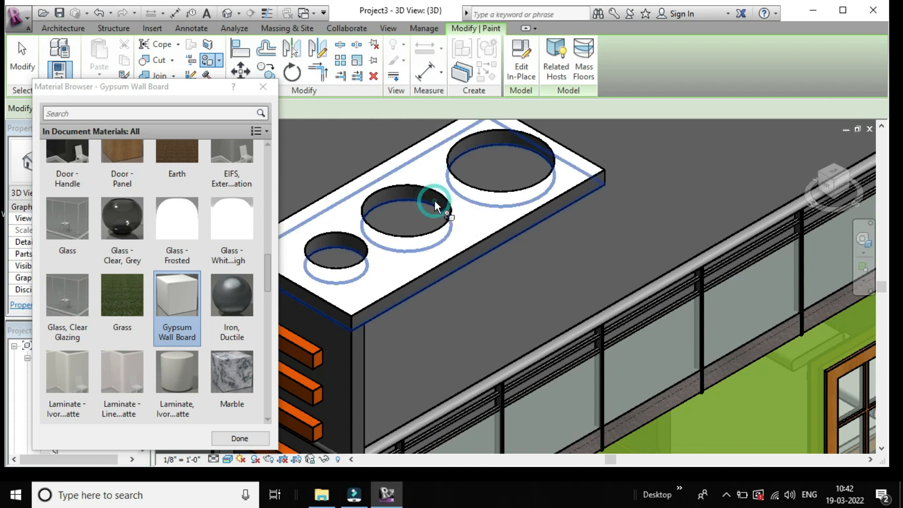
pyautogui.click(509, 137)
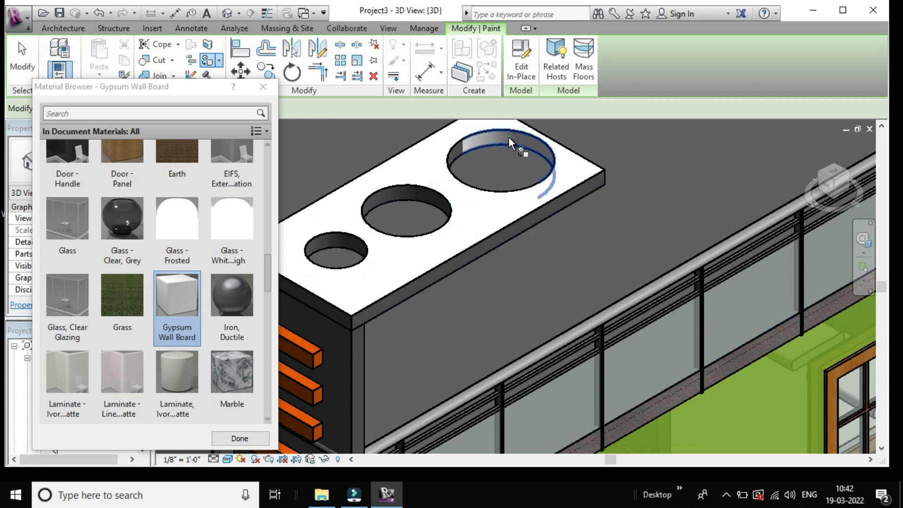
pyautogui.click(456, 149)
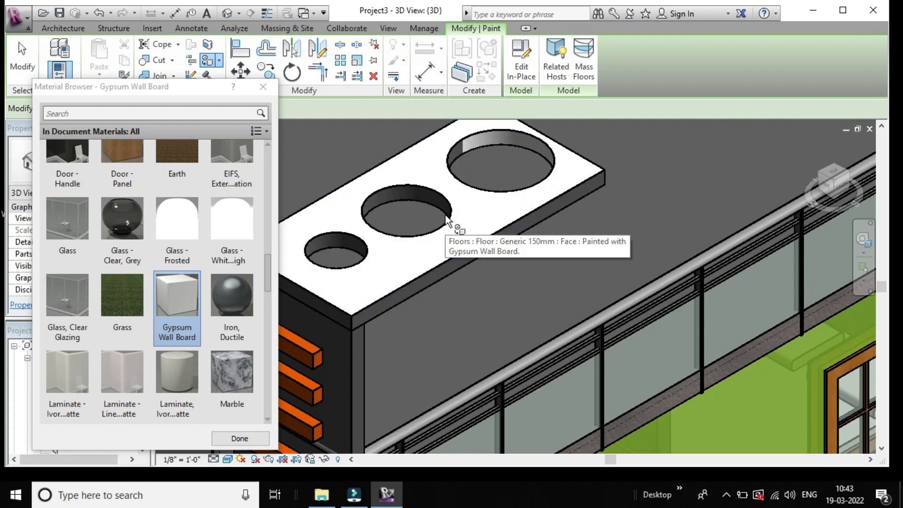
pyautogui.click(352, 247)
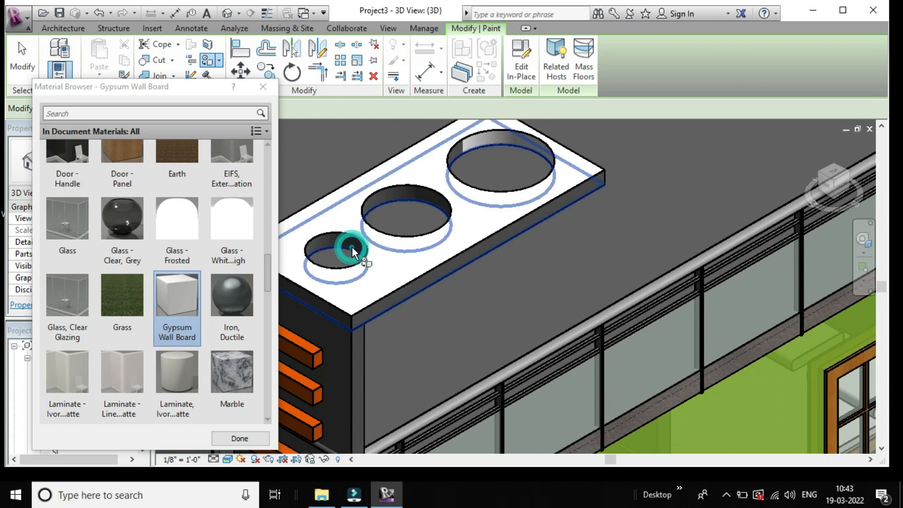
pyautogui.click(352, 242)
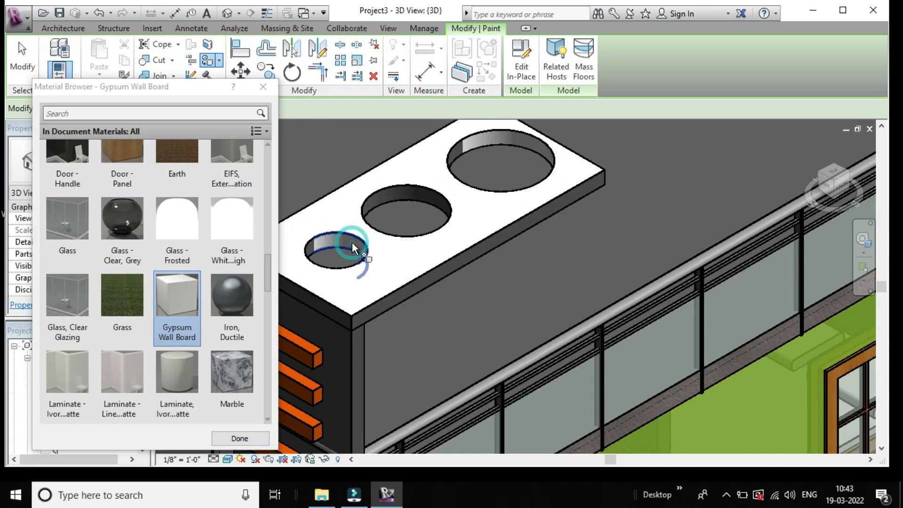
pyautogui.click(421, 192)
pyautogui.click(368, 202)
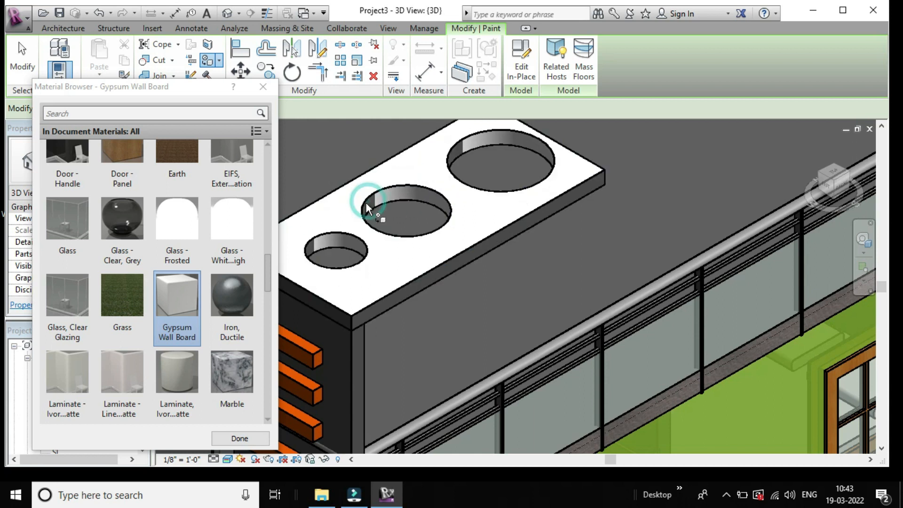
pyautogui.click(454, 153)
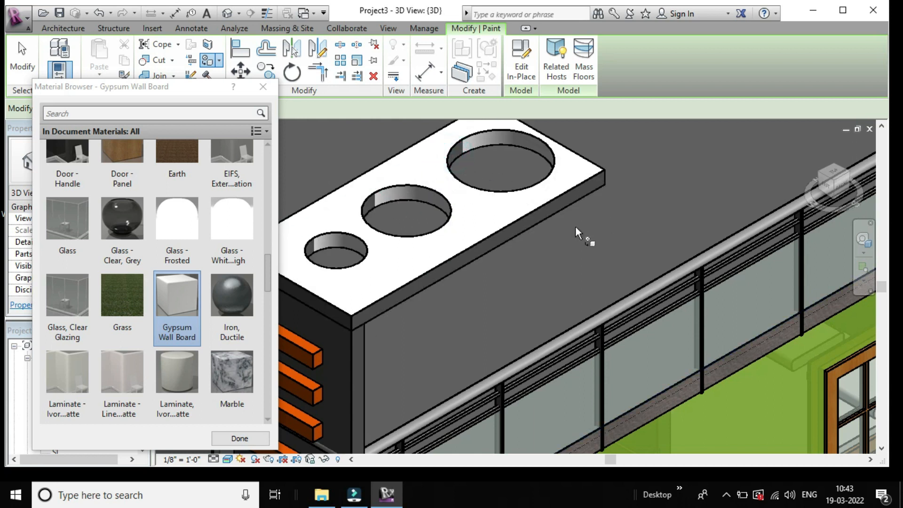
# Paint the remaining inner faces of the slab's three round openings with Gypsum Wall Board, working from the opposite side
pyautogui.scroll(-1, 407, 254)
pyautogui.scroll(-2, 407, 254)
pyautogui.scroll(1, 696, 186)
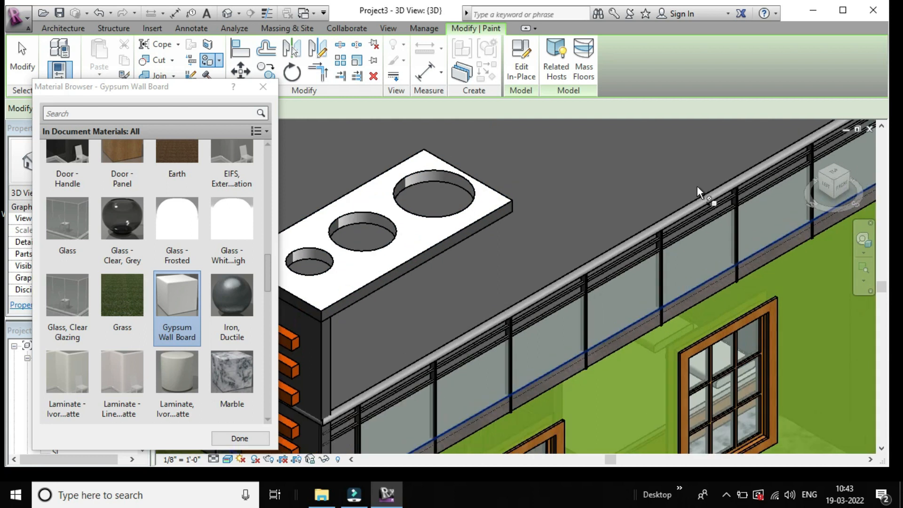
pyautogui.scroll(-1, 466, 242)
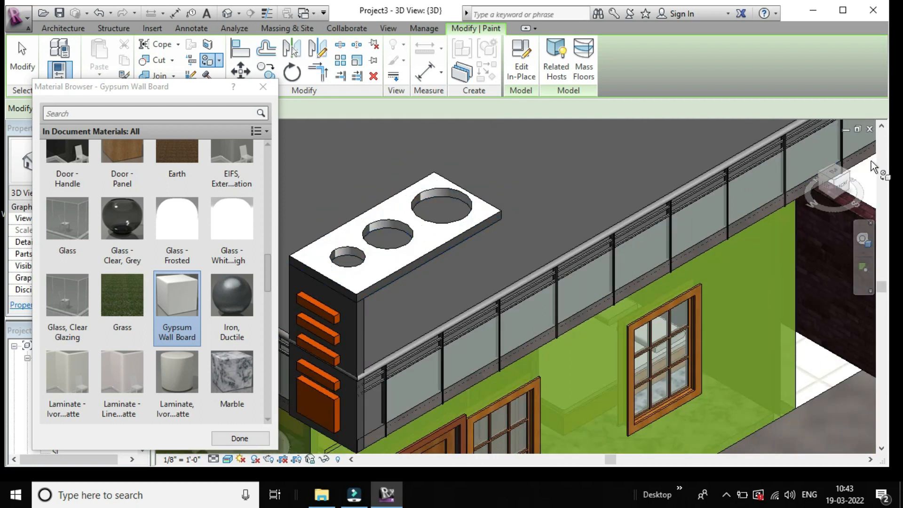
pyautogui.click(850, 176)
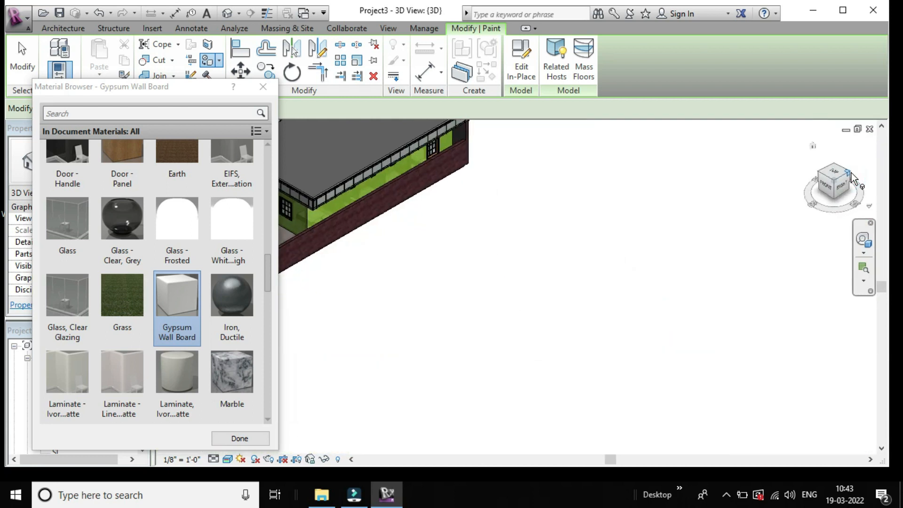
pyautogui.scroll(5, 475, 256)
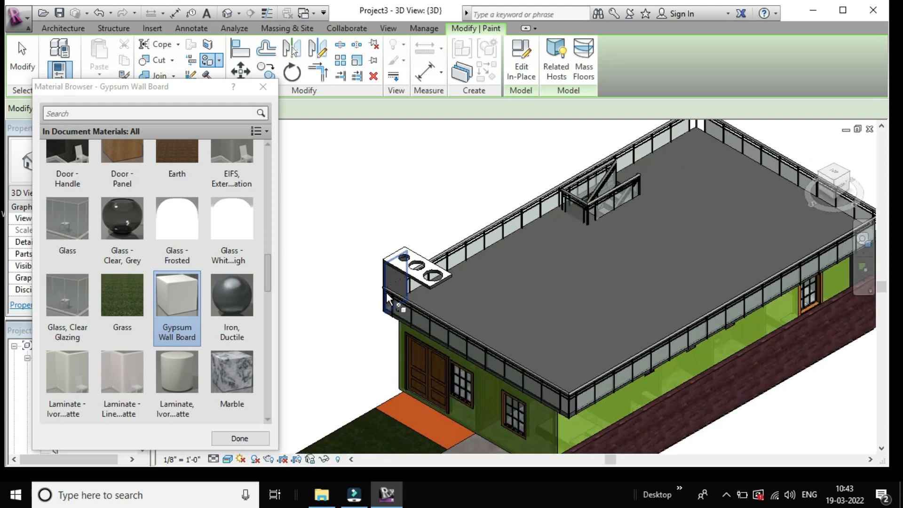
pyautogui.scroll(1, 500, 214)
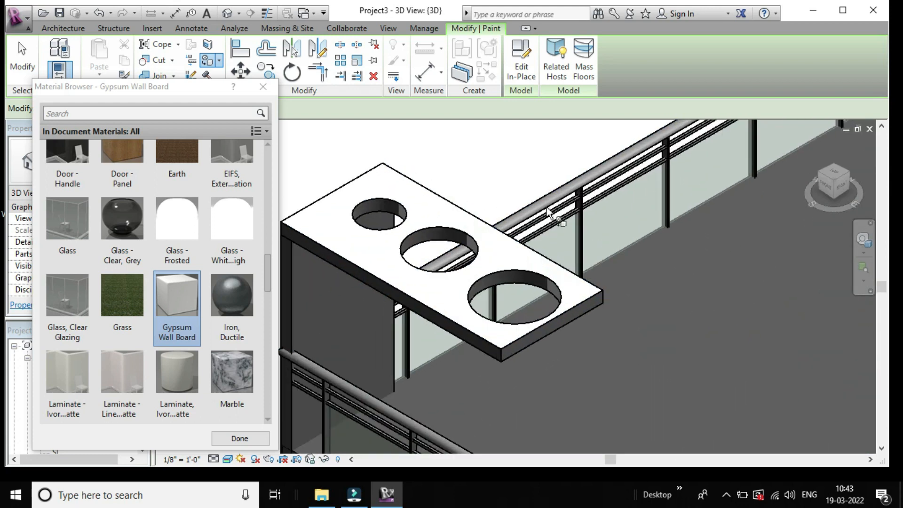
pyautogui.click(368, 200)
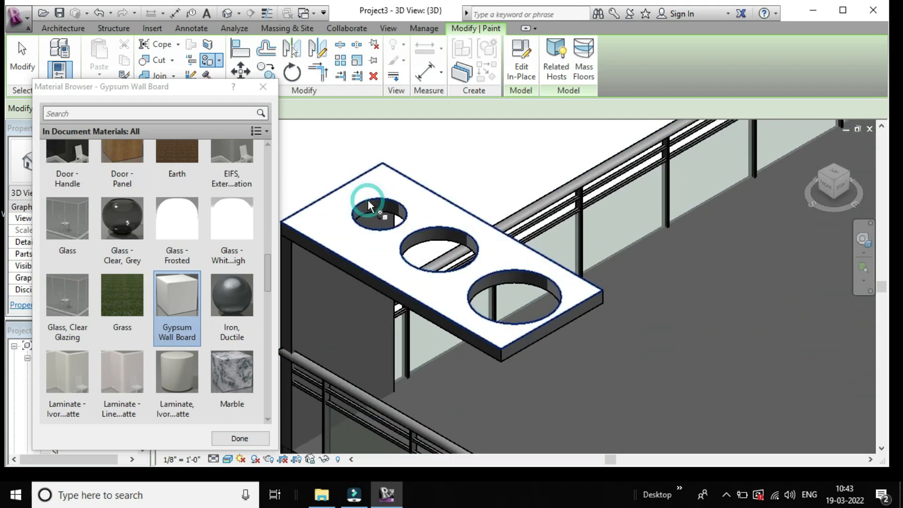
pyautogui.click(445, 235)
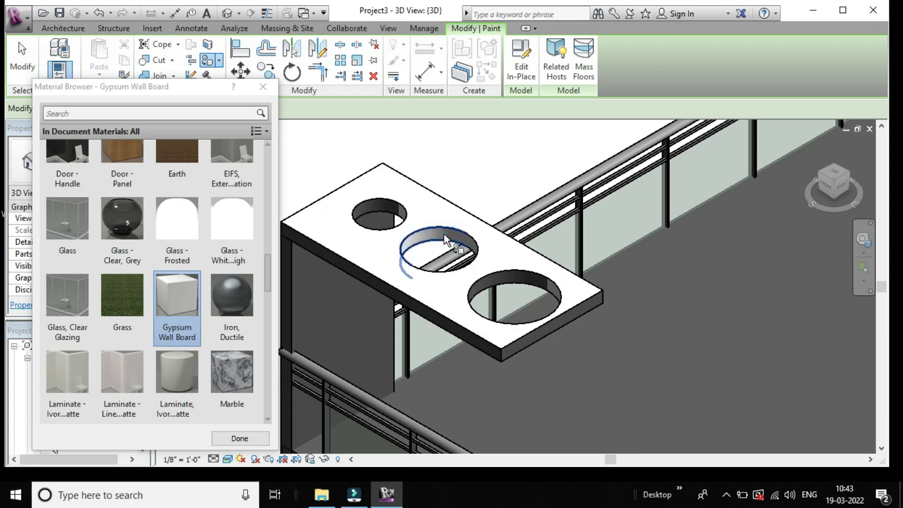
pyautogui.click(523, 274)
pyautogui.scroll(2, 526, 283)
pyautogui.click(520, 278)
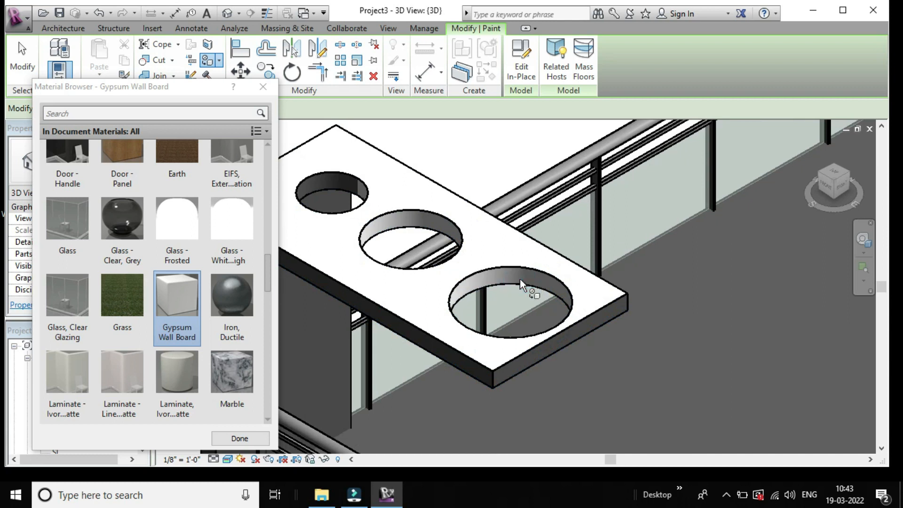
pyautogui.click(323, 186)
pyautogui.scroll(2, 326, 185)
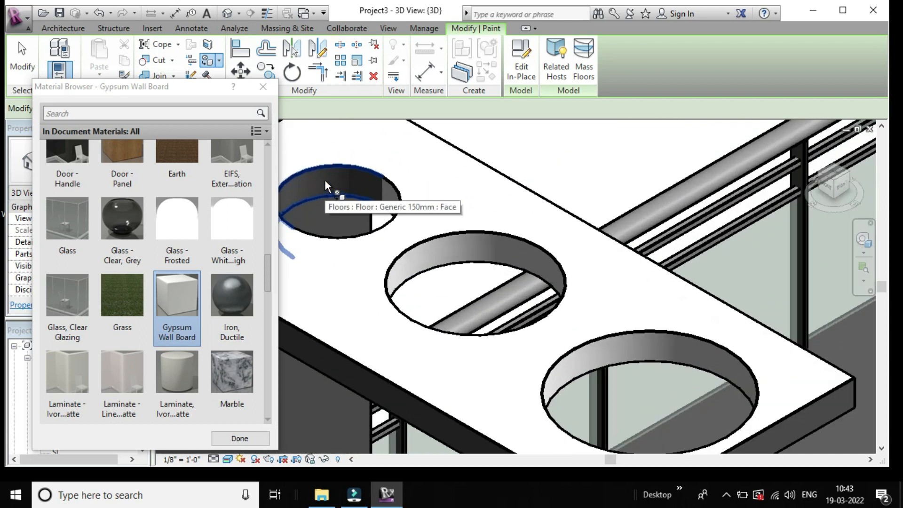
# Examine the painted slab with round openings and the corner wall beneath it from the roof side
pyautogui.scroll(-4, 325, 181)
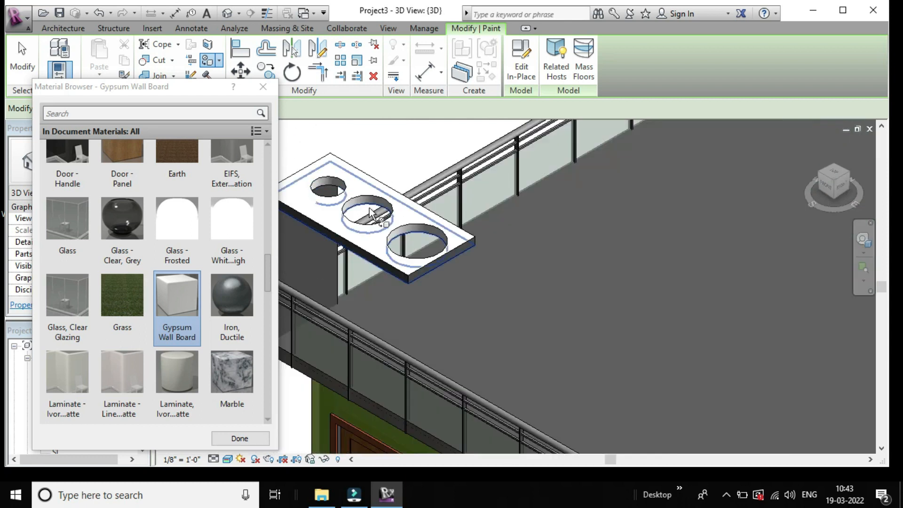
pyautogui.scroll(-1, 369, 212)
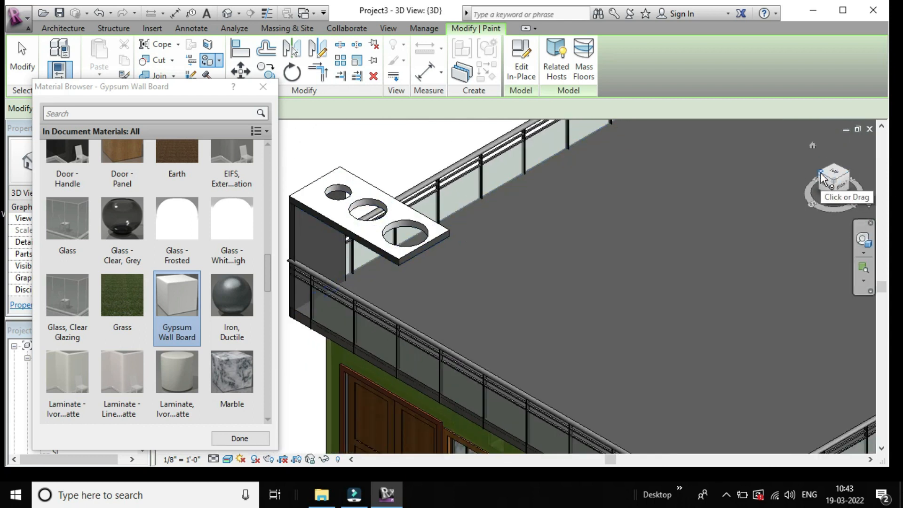
pyautogui.scroll(-3, 484, 193)
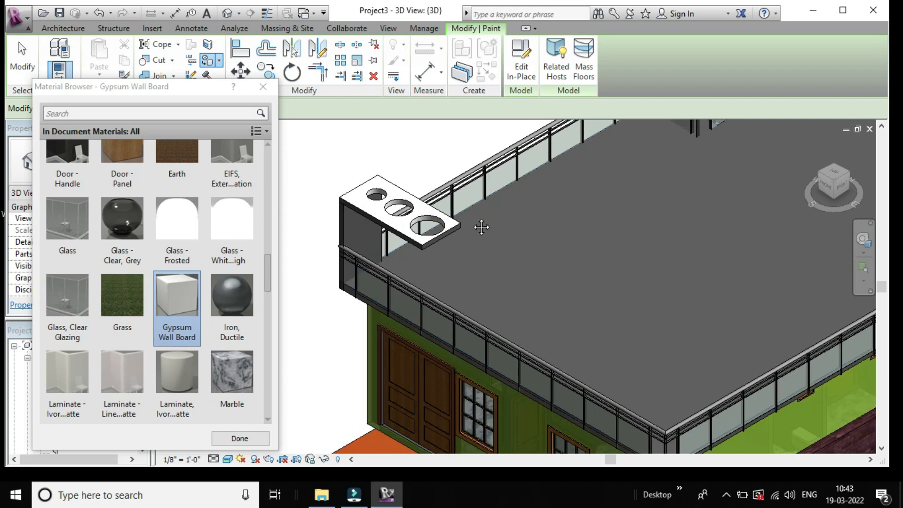
pyautogui.scroll(4, 472, 216)
pyautogui.scroll(-2, 469, 219)
pyautogui.scroll(1, 470, 220)
pyautogui.scroll(-1, 469, 220)
pyautogui.scroll(1, 470, 220)
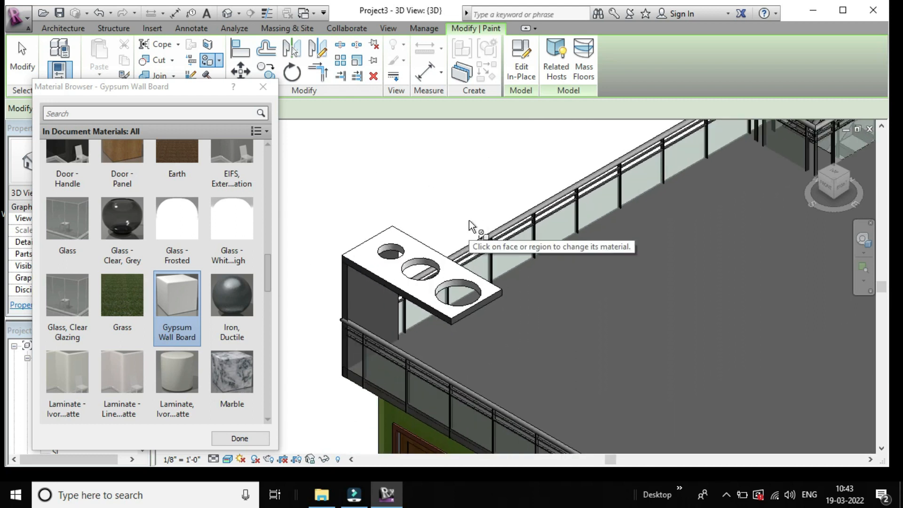
pyautogui.scroll(1, 384, 366)
pyautogui.scroll(1, 385, 365)
pyautogui.scroll(-2, 401, 300)
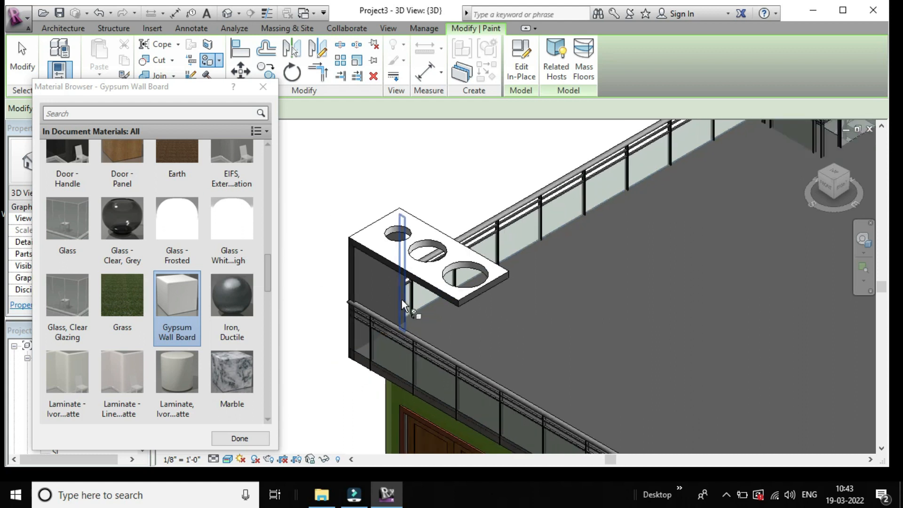
pyautogui.scroll(-1, 481, 185)
pyautogui.scroll(1, 461, 244)
pyautogui.scroll(-1, 421, 276)
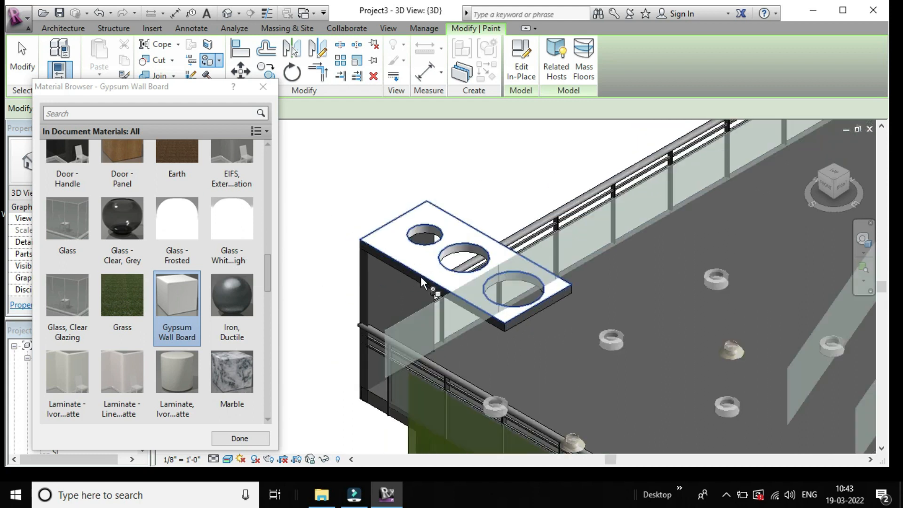
pyautogui.scroll(2, 392, 298)
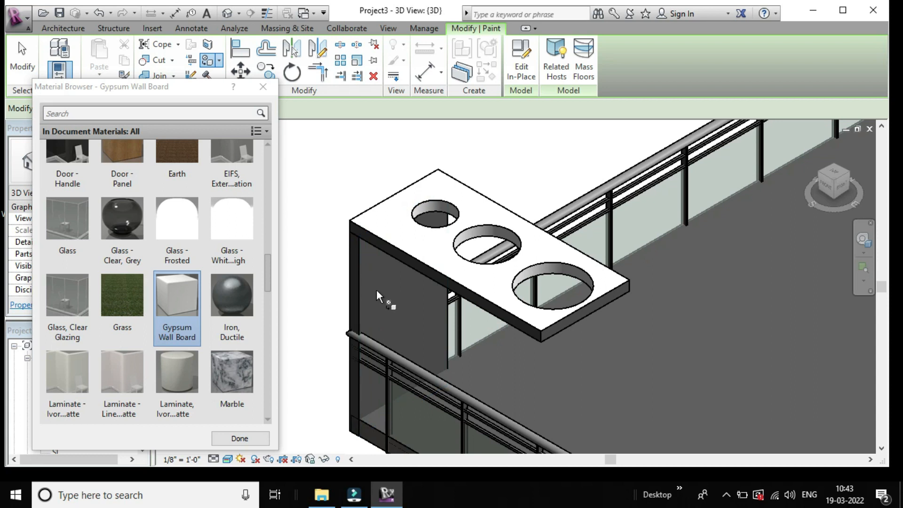
pyautogui.scroll(-1, 377, 290)
# Paint the roof-corner wall's face behind the orange raised strips with the Default Mass Roof material
pyautogui.scroll(5, 198, 254)
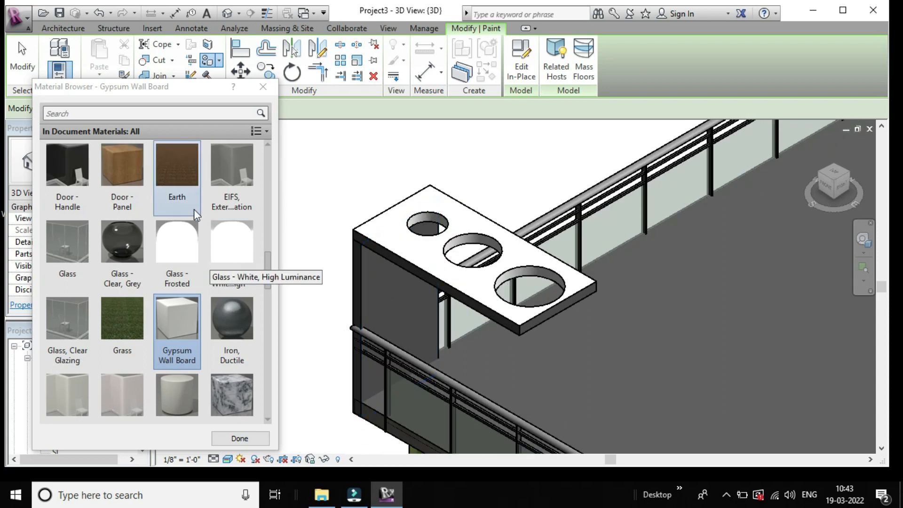
pyautogui.scroll(5, 160, 252)
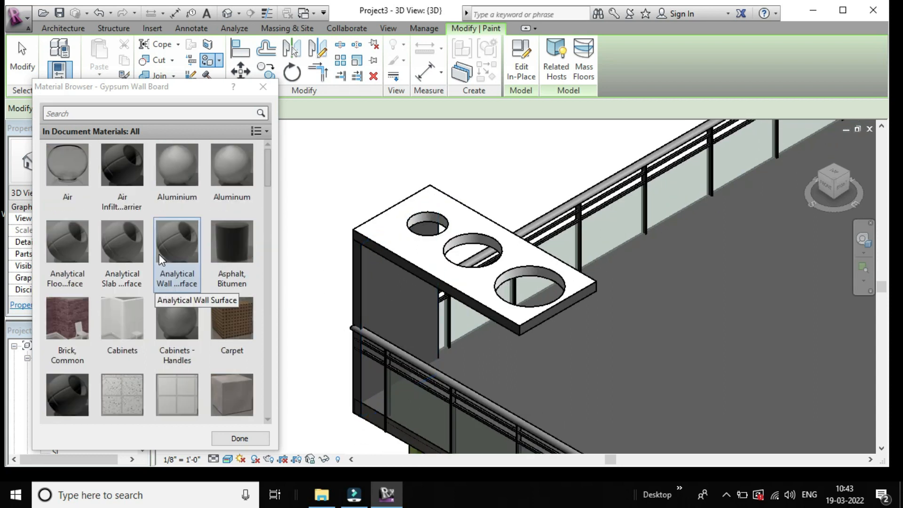
pyautogui.scroll(-5, 155, 306)
pyautogui.scroll(5, 154, 306)
pyautogui.scroll(-6, 155, 307)
pyautogui.scroll(3, 155, 308)
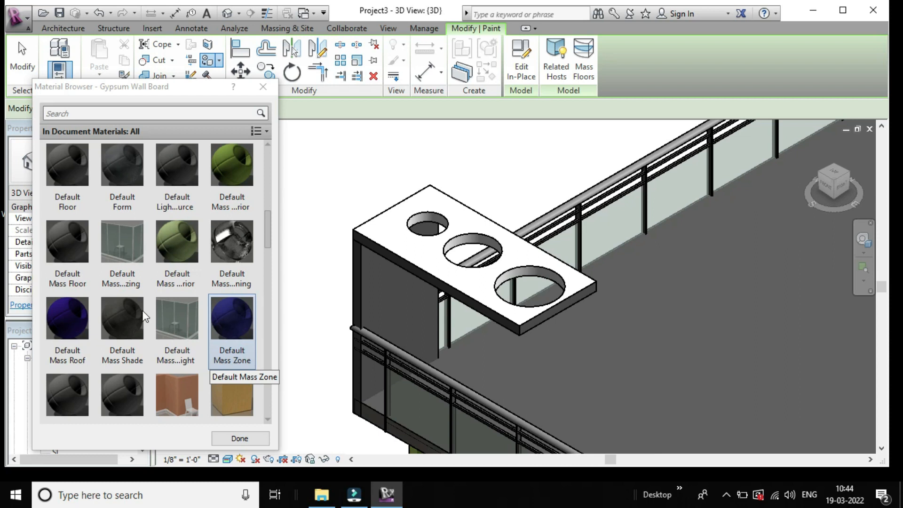
pyautogui.click(58, 311)
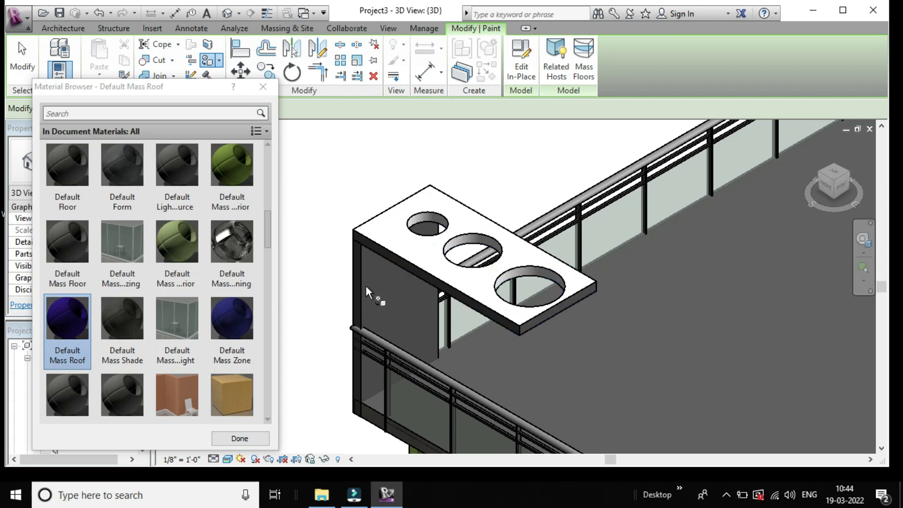
pyautogui.scroll(-2, 366, 286)
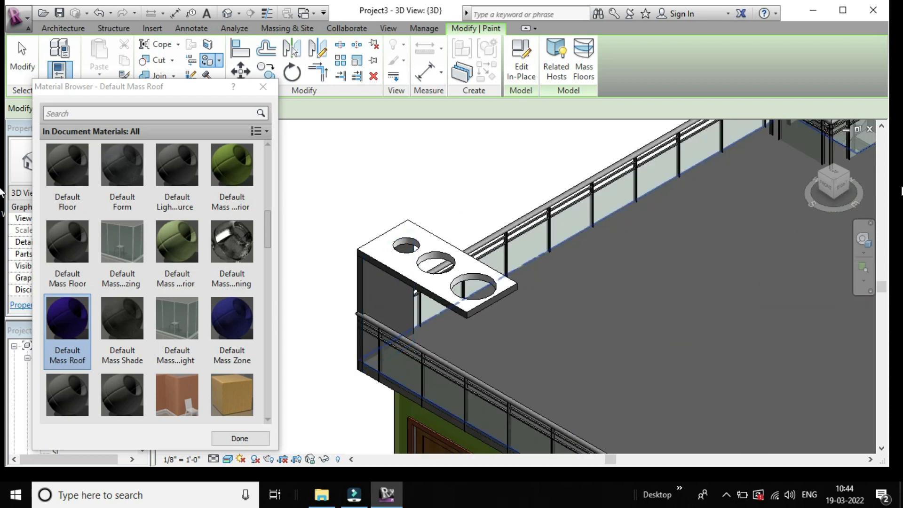
pyautogui.click(820, 178)
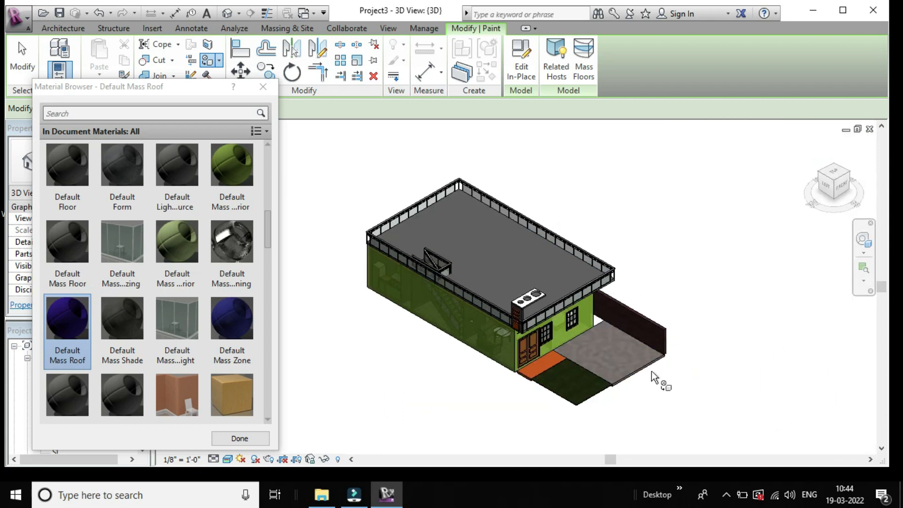
pyautogui.scroll(5, 512, 317)
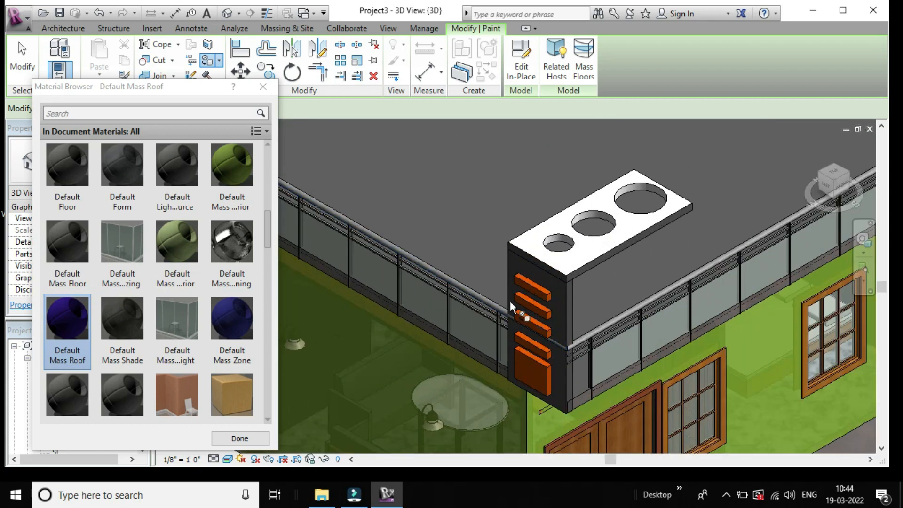
pyautogui.click(559, 300)
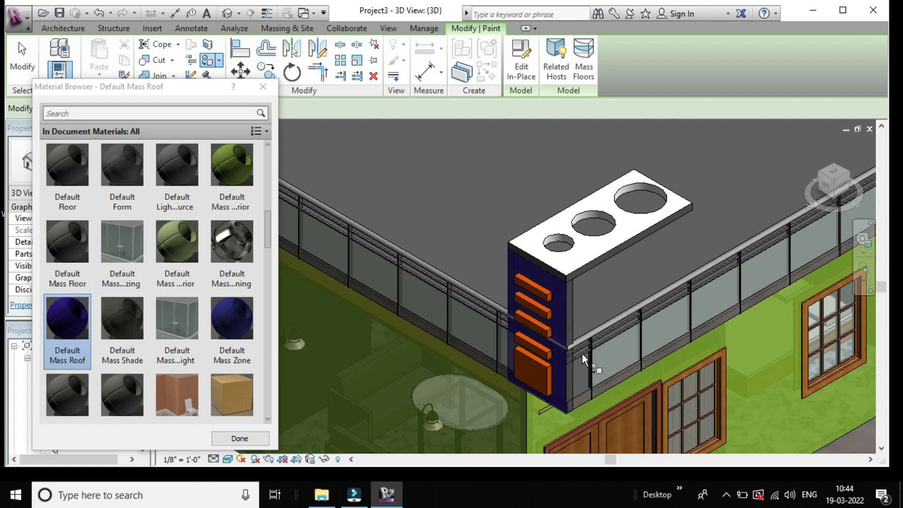
# Try painting the roof-corner slab with Default Mass Roof and undo that paint
pyautogui.scroll(3, 582, 353)
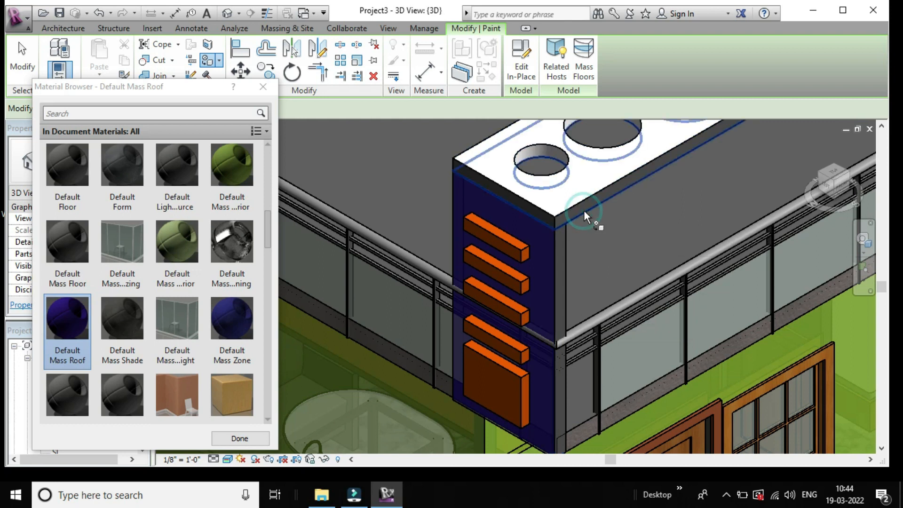
pyautogui.scroll(-3, 584, 211)
pyautogui.scroll(3, 584, 211)
pyautogui.click(555, 221)
pyautogui.scroll(-3, 554, 221)
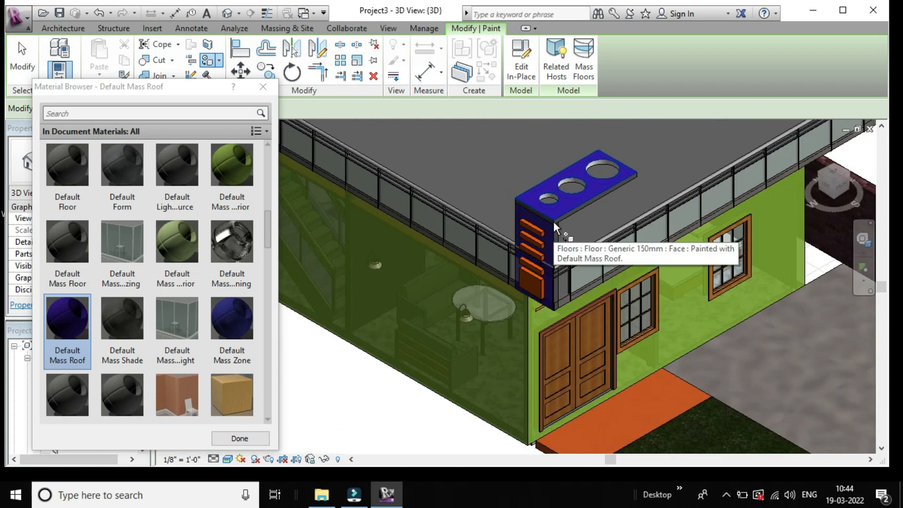
pyautogui.click(104, 17)
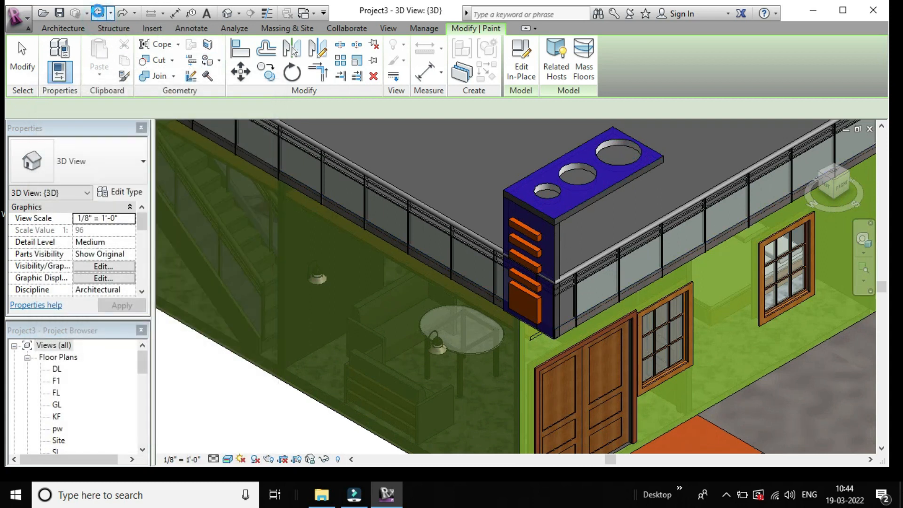
pyautogui.click(98, 12)
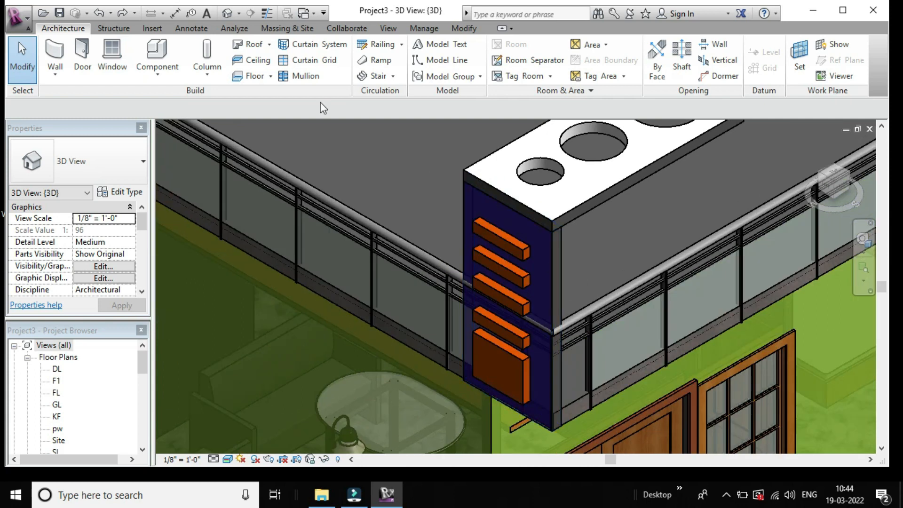
# Browse the document materials for painting and choose Default Mass Roof as the paint material
pyautogui.click(464, 28)
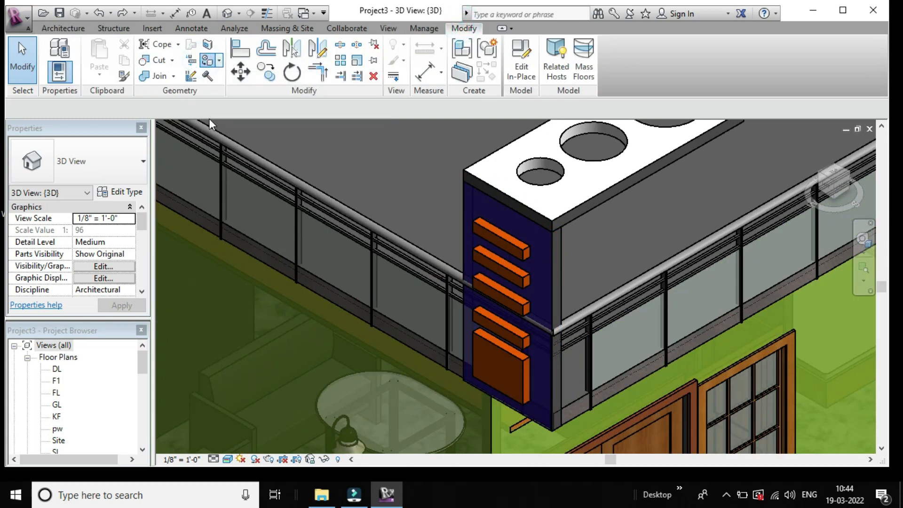
pyautogui.scroll(-6, 172, 324)
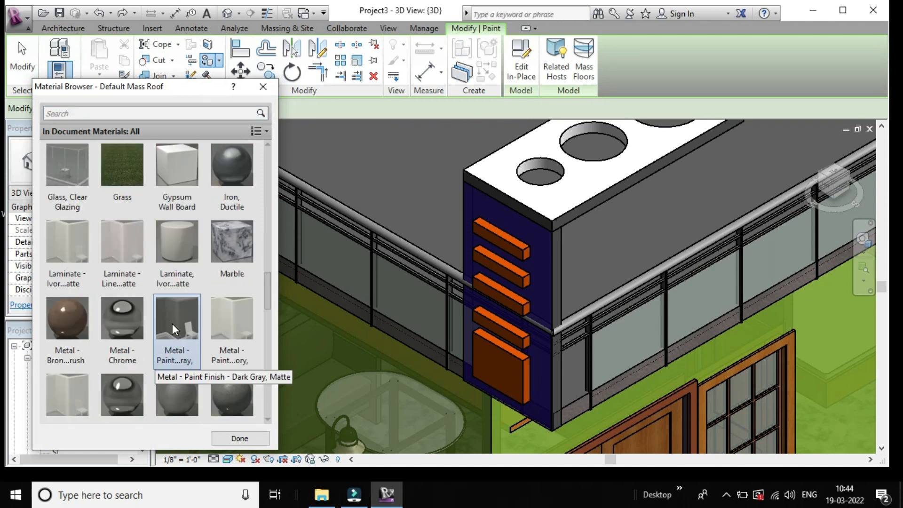
pyautogui.scroll(6, 172, 324)
pyautogui.scroll(-3, 166, 348)
pyautogui.scroll(3, 194, 266)
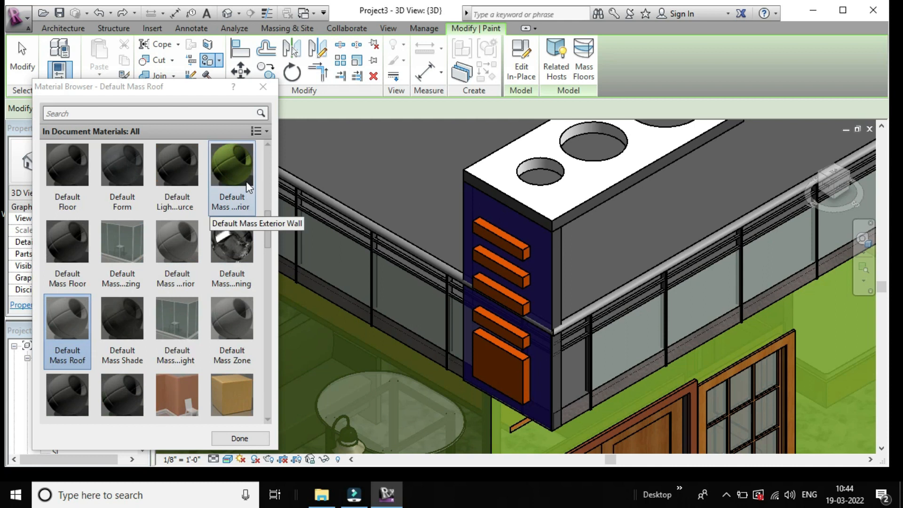
pyautogui.scroll(-5, 179, 366)
pyautogui.scroll(-3, 178, 366)
pyautogui.scroll(10, 183, 357)
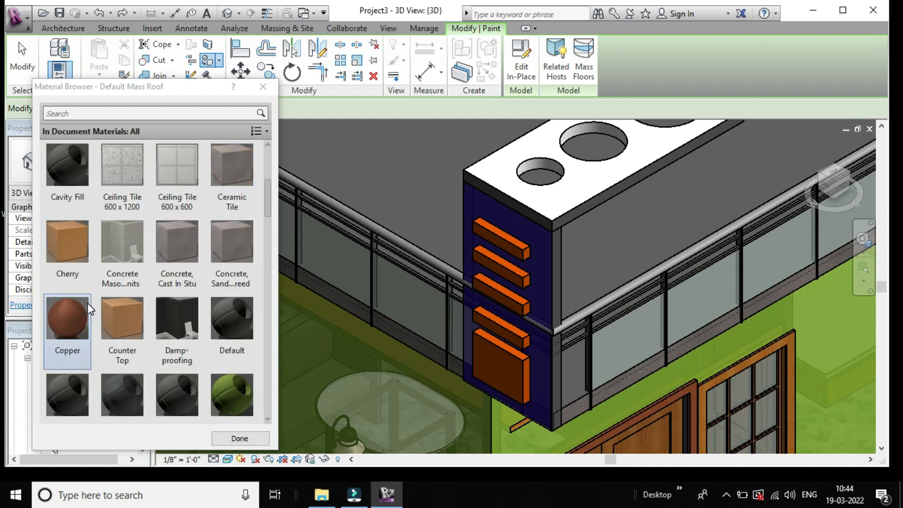
pyautogui.scroll(3, 87, 302)
pyautogui.scroll(-3, 87, 303)
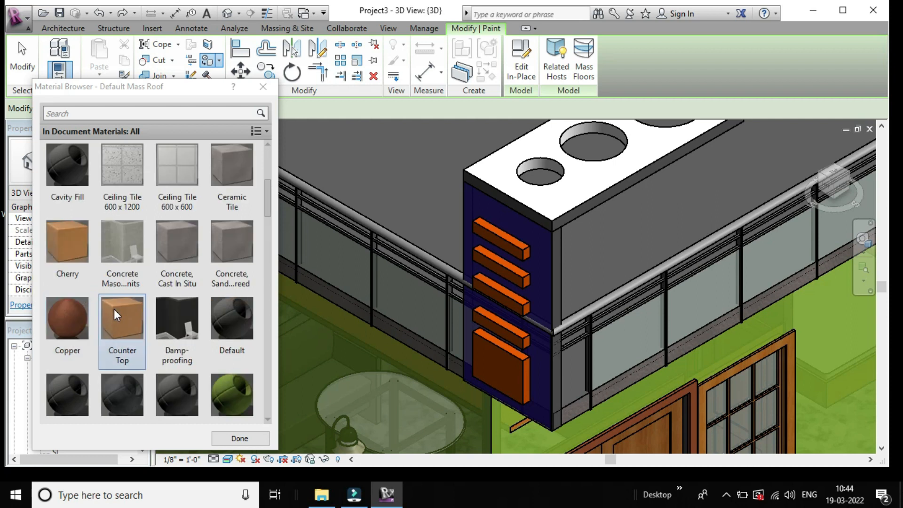
pyautogui.scroll(-5, 114, 310)
pyautogui.scroll(3, 115, 311)
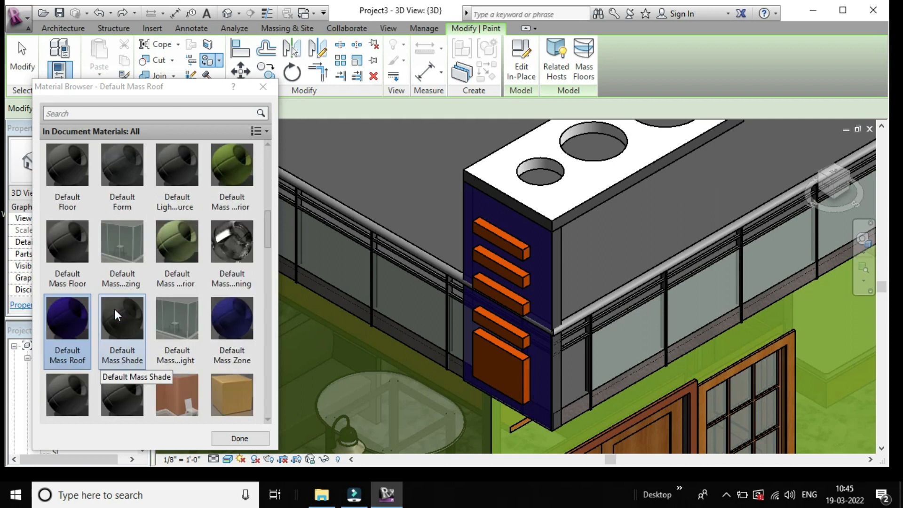
pyautogui.click(70, 333)
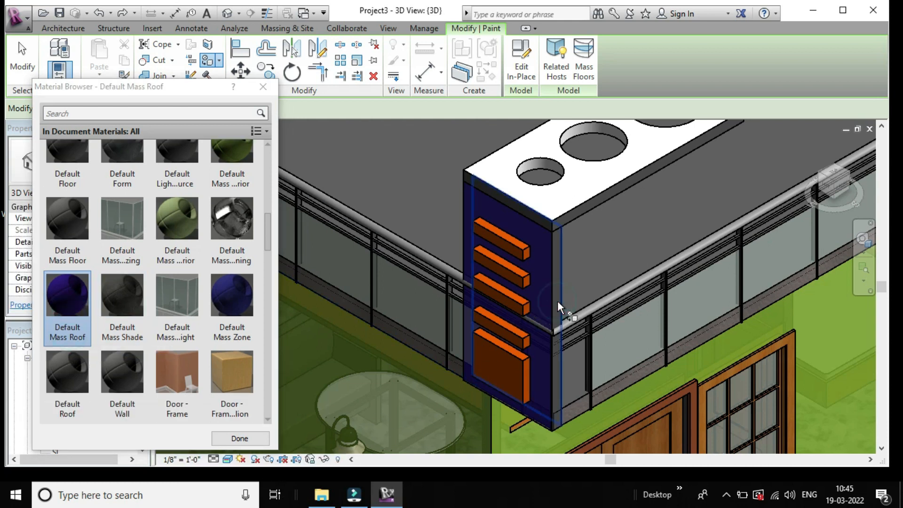
# Paint the corner wall's narrow front edge and the slab's long front edge with Default Mass Roof
pyautogui.scroll(3, 558, 301)
pyautogui.scroll(-3, 557, 301)
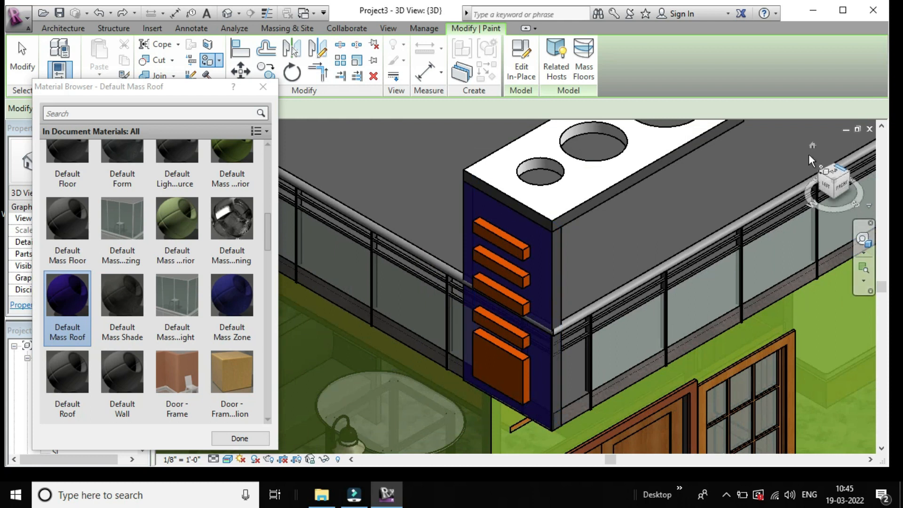
pyautogui.click(847, 179)
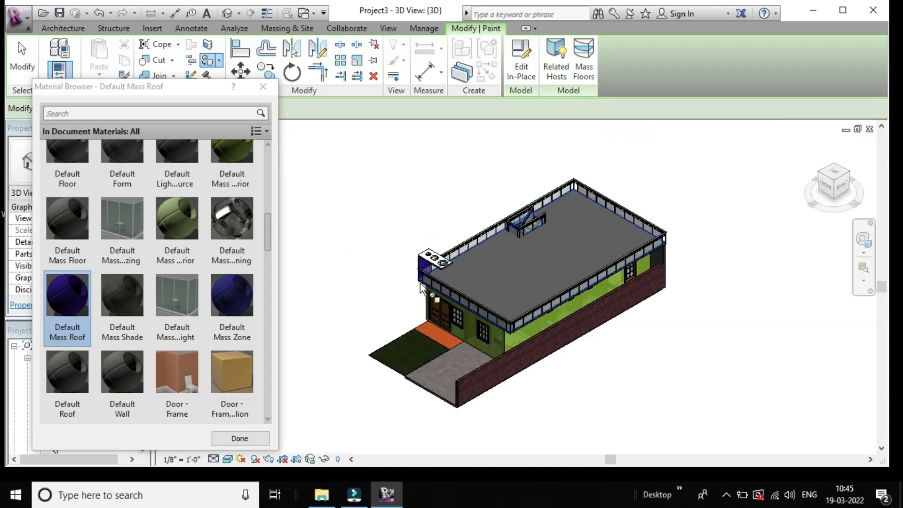
pyautogui.scroll(5, 408, 247)
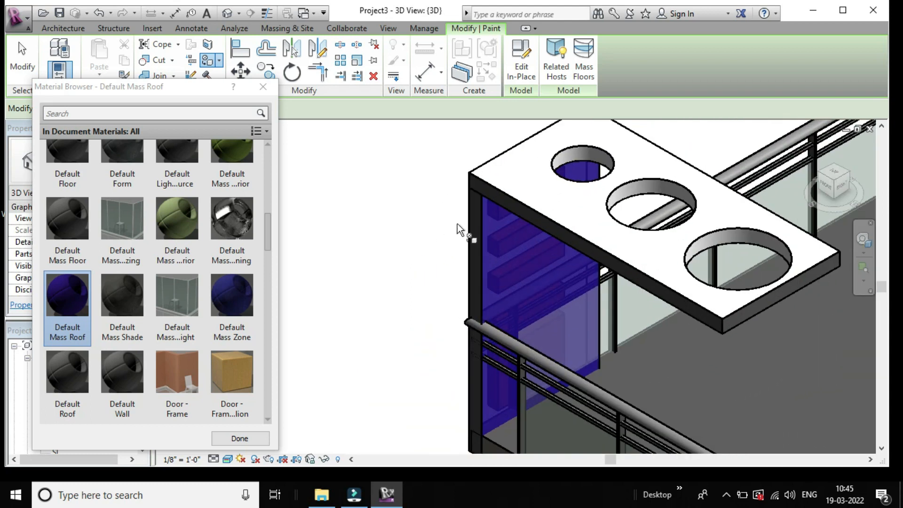
pyautogui.scroll(4, 475, 221)
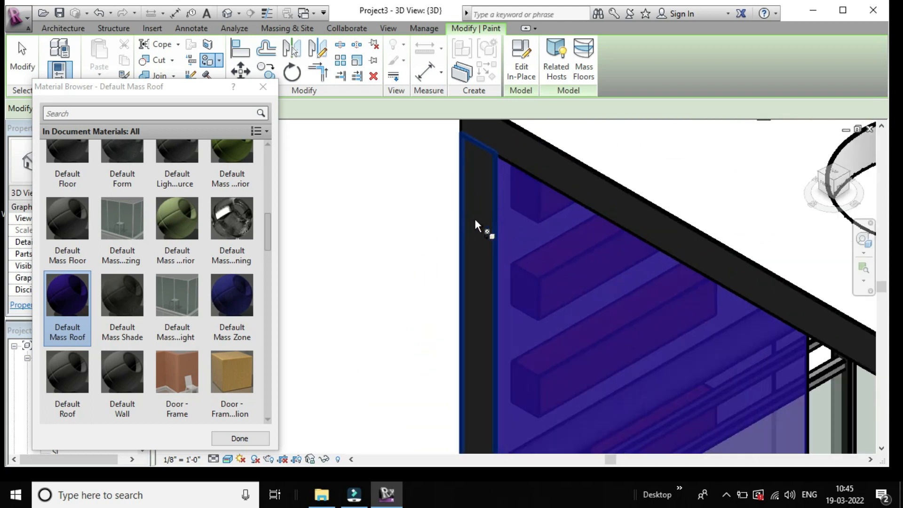
pyautogui.scroll(-4, 475, 218)
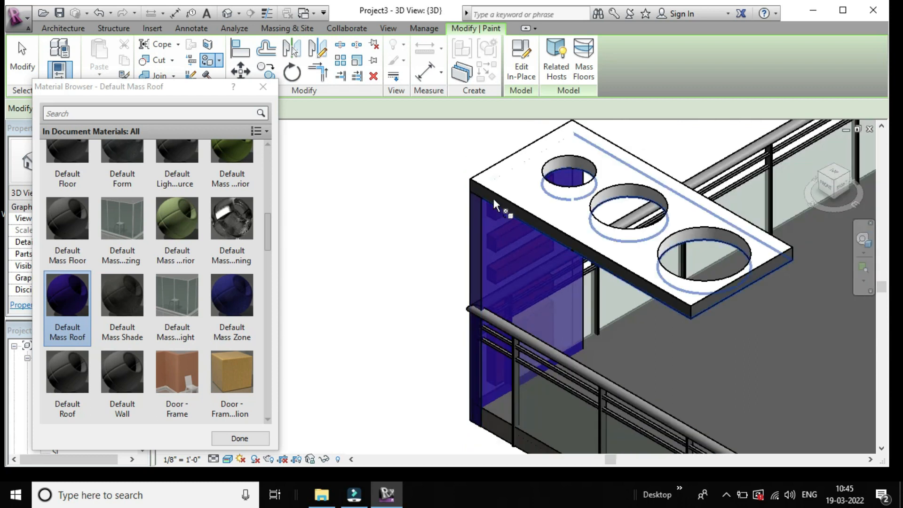
pyautogui.scroll(5, 493, 198)
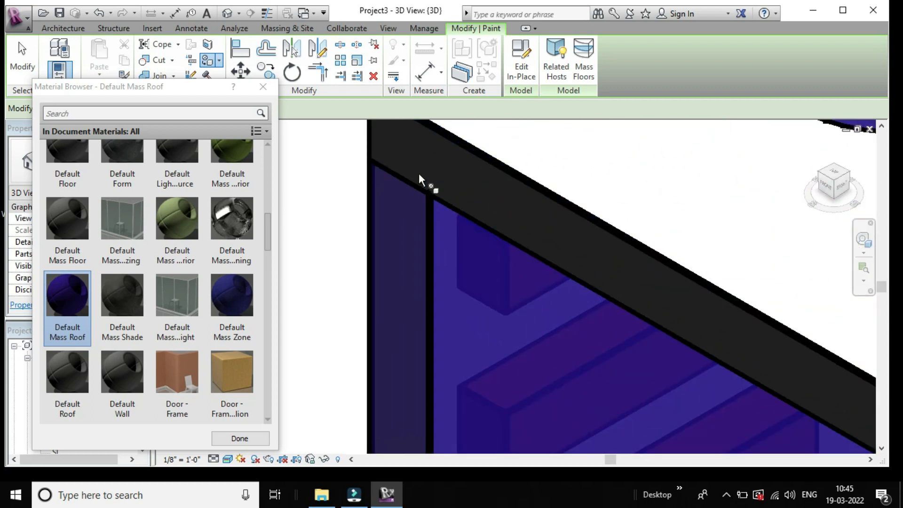
pyautogui.scroll(-5, 420, 175)
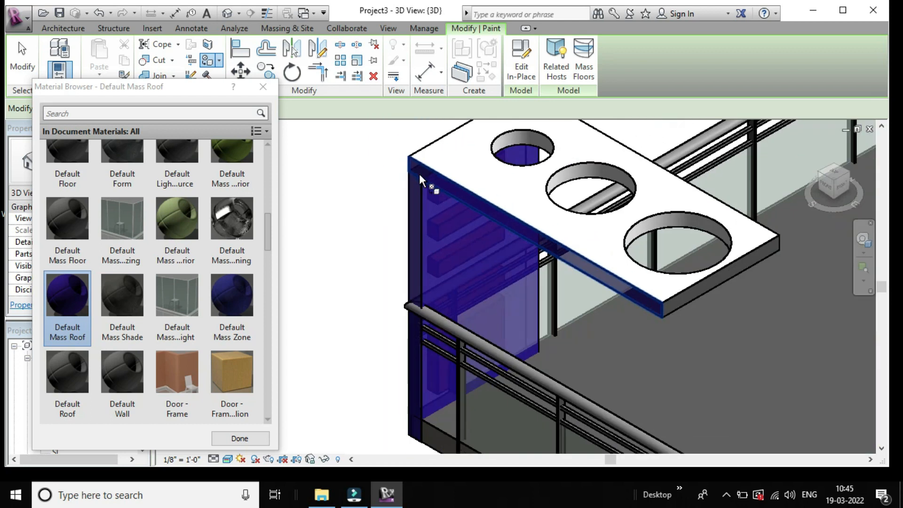
# Paint the slab's short end face beside the largest round opening with Default Mass Roof
pyautogui.scroll(-2, 420, 174)
pyautogui.scroll(5, 607, 273)
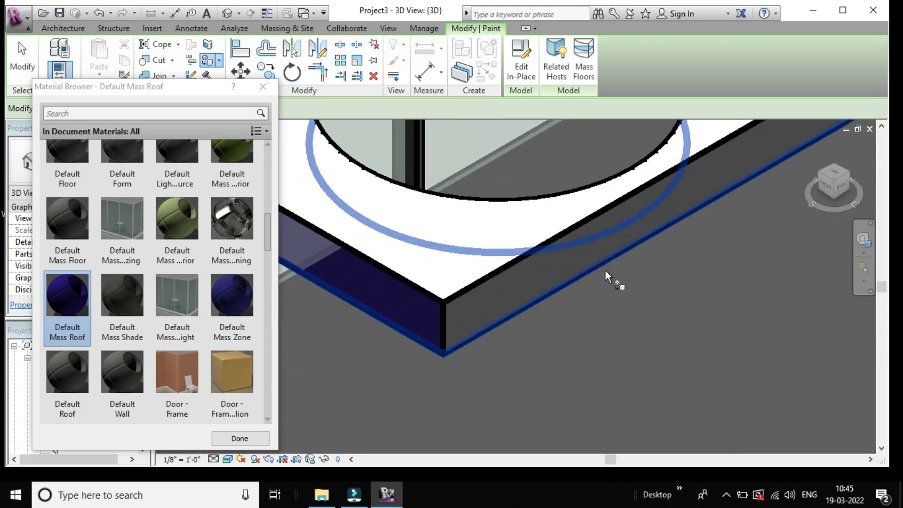
pyautogui.scroll(2, 605, 269)
pyautogui.click(555, 252)
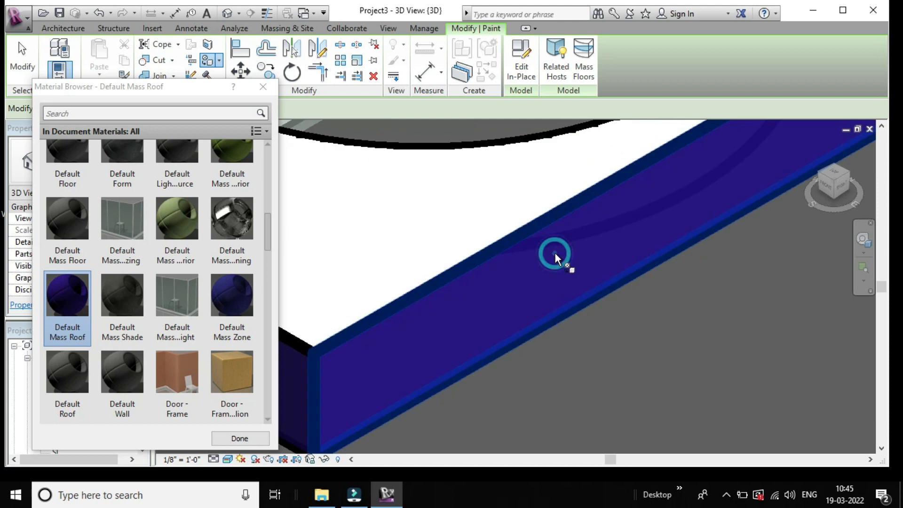
pyautogui.scroll(-6, 555, 252)
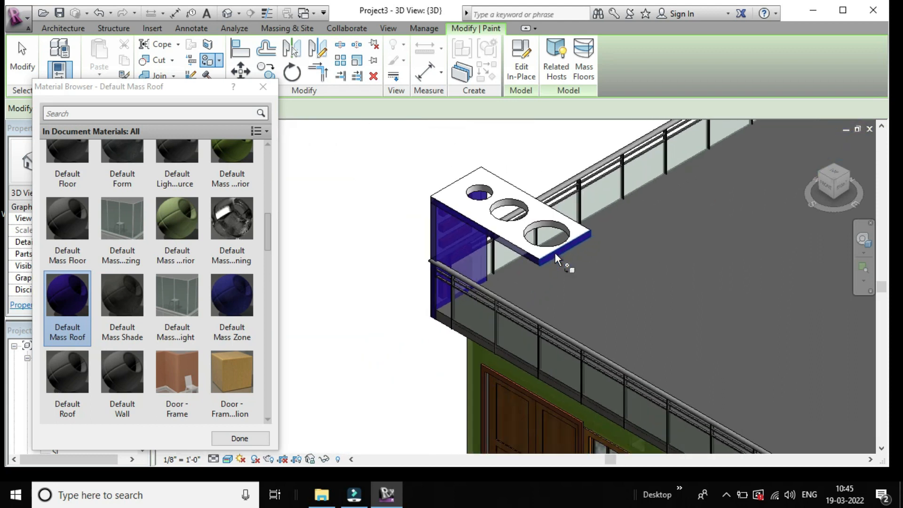
# Paint the slab's long rear edge with Default Mass Roof, working from the back of the house
pyautogui.click(849, 175)
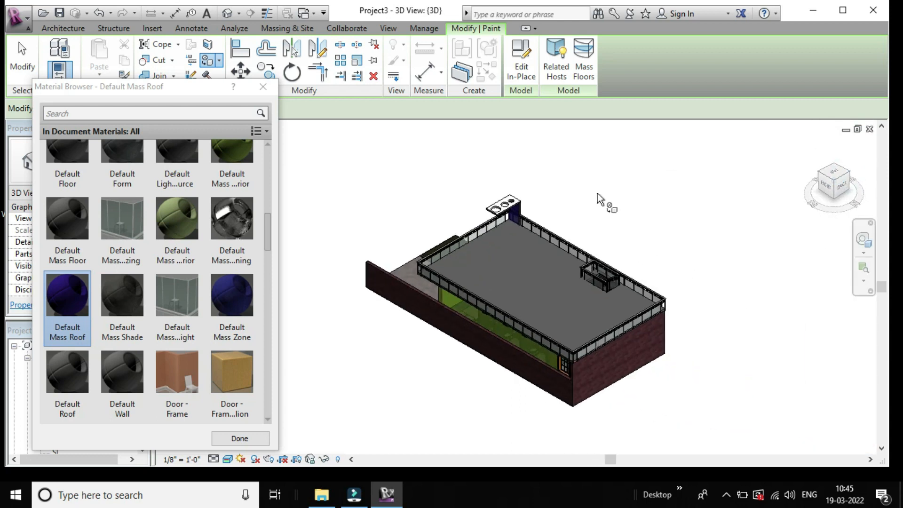
pyautogui.scroll(8, 516, 215)
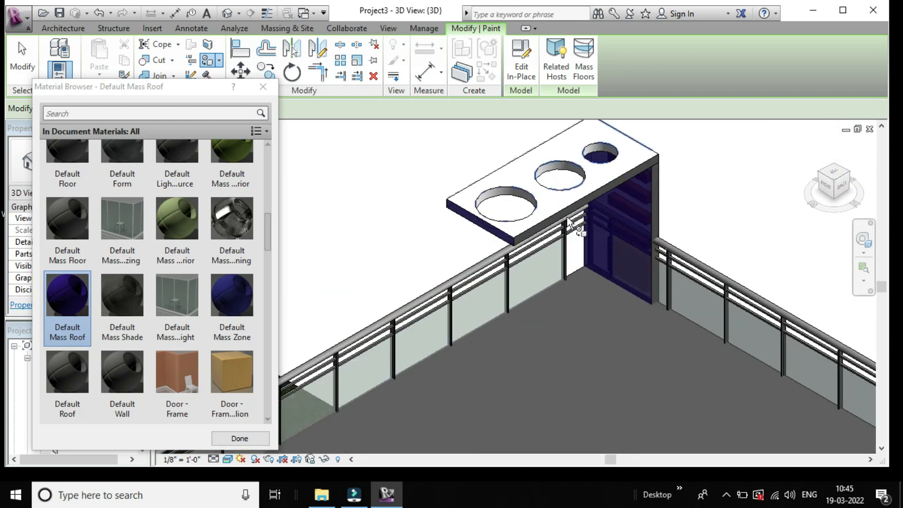
pyautogui.scroll(6, 536, 188)
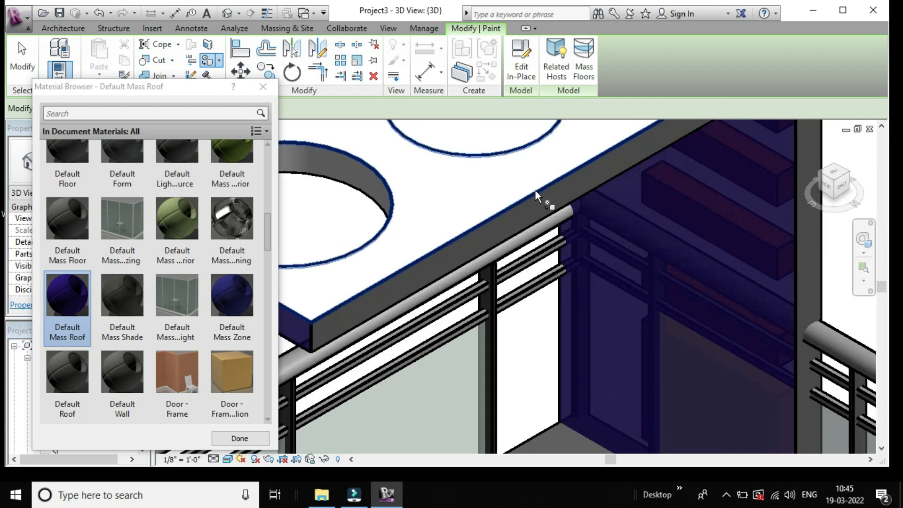
pyautogui.click(529, 205)
pyautogui.scroll(-7, 529, 205)
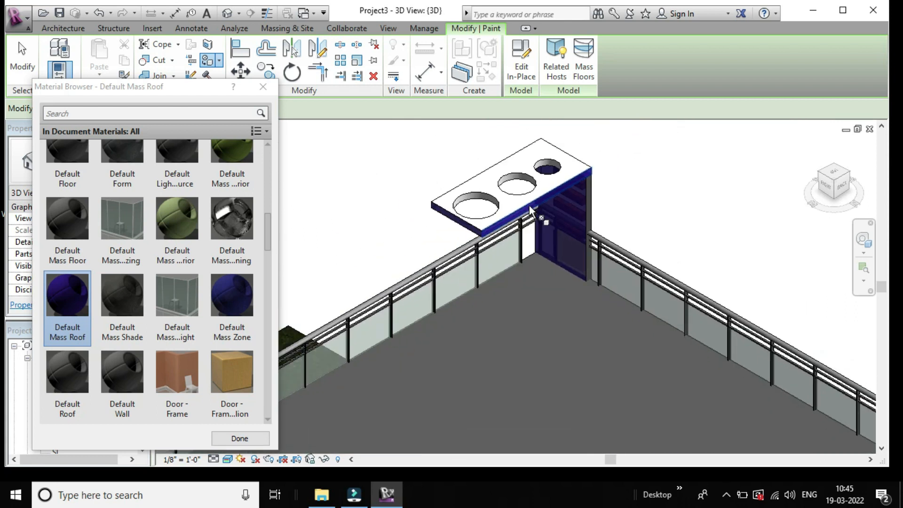
# Paint the corner wall's narrow rear edge under the slab with Default Mass Roof
pyautogui.scroll(6, 574, 183)
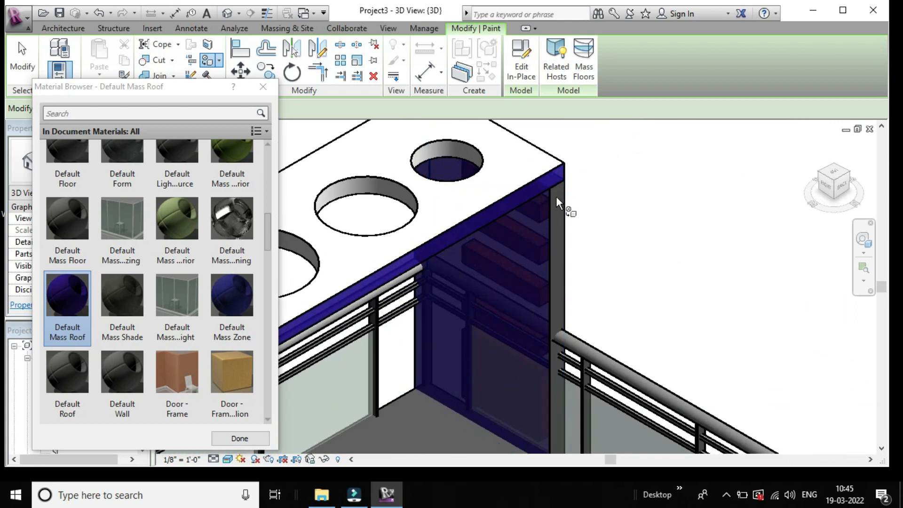
pyautogui.scroll(1, 557, 204)
pyautogui.click(557, 205)
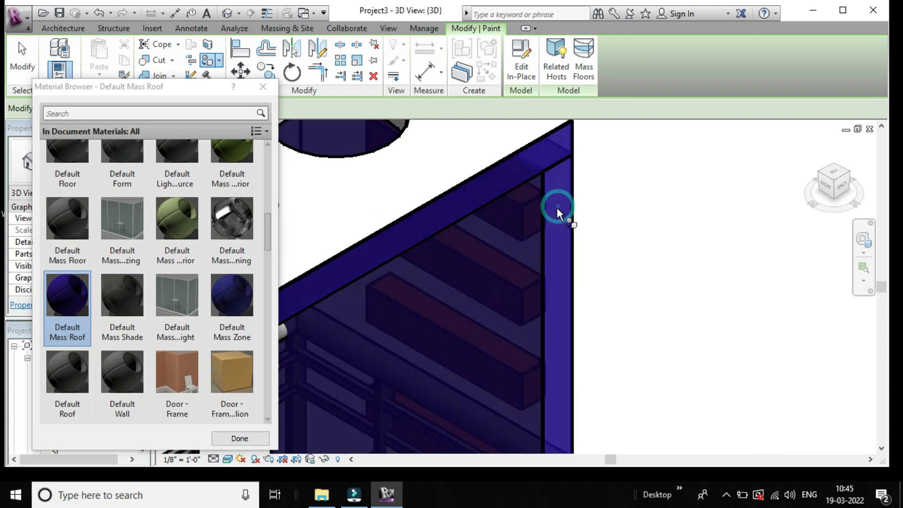
pyautogui.scroll(-2, 557, 207)
pyautogui.scroll(-3, 557, 207)
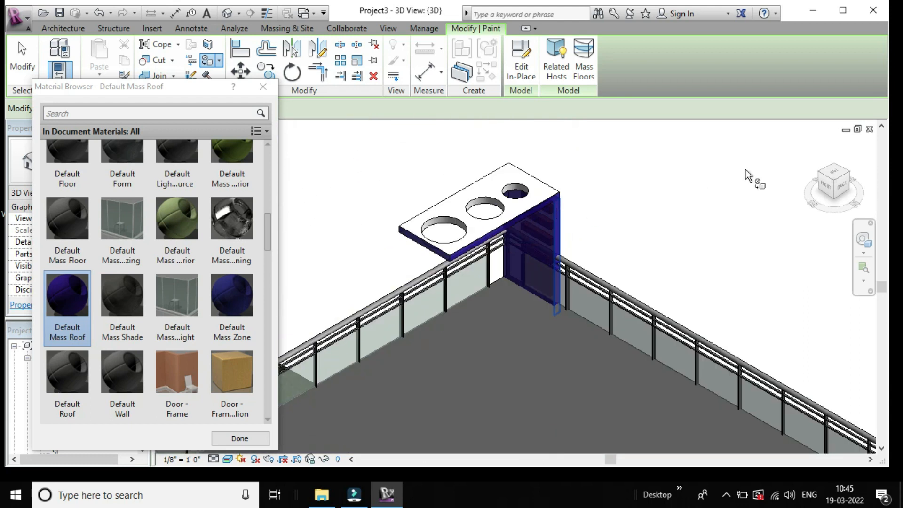
# Examine the painted roof-corner wall and slab together with the house's entrance side
pyautogui.click(837, 171)
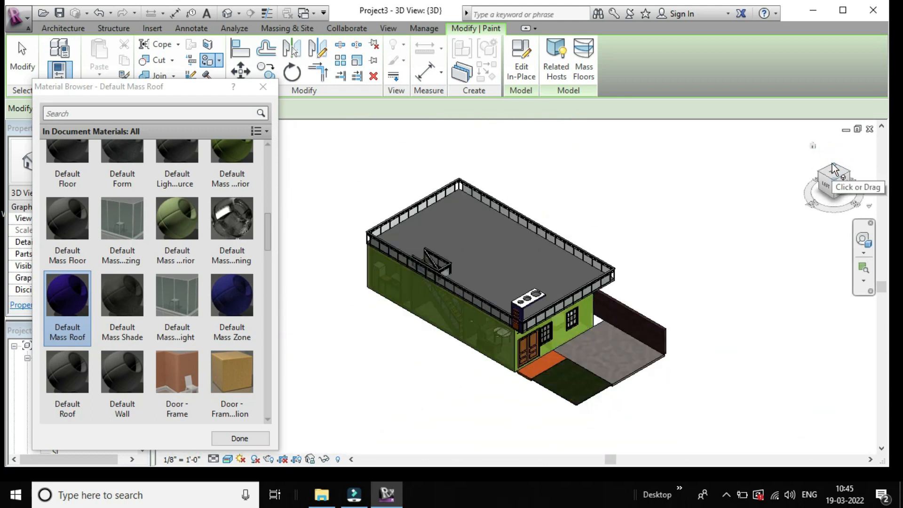
pyautogui.scroll(5, 499, 311)
pyautogui.scroll(-5, 554, 301)
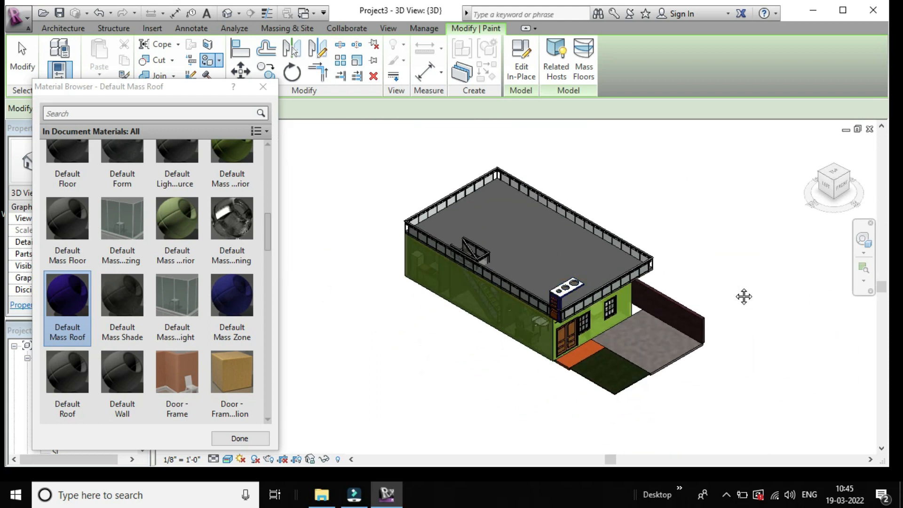
pyautogui.moveTo(745, 297); pyautogui.dragTo(651, 264, button='middle')
pyautogui.scroll(2, 647, 260)
pyautogui.moveTo(624, 219); pyautogui.dragTo(665, 215, button='middle')
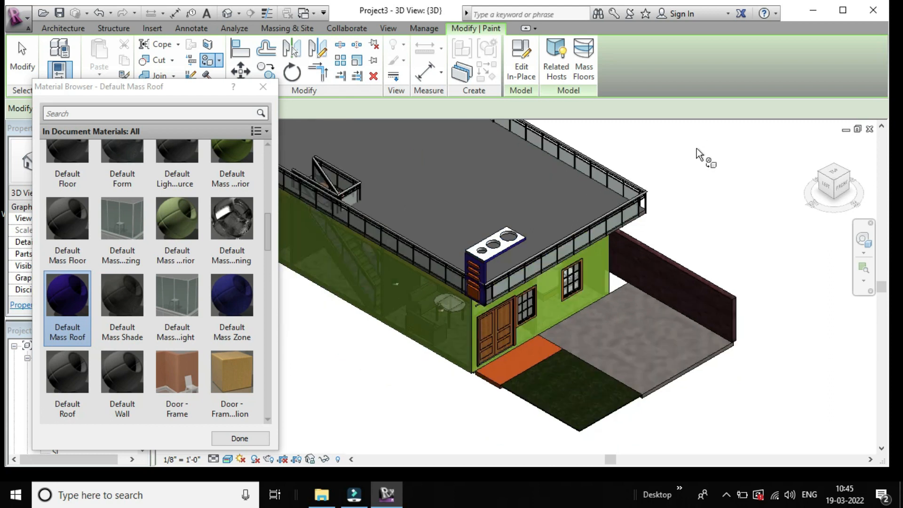
pyautogui.scroll(-2, 701, 156)
pyautogui.scroll(1, 676, 179)
pyautogui.scroll(3, 676, 179)
pyautogui.scroll(1, 642, 270)
pyautogui.moveTo(649, 272); pyautogui.dragTo(725, 232, button='middle')
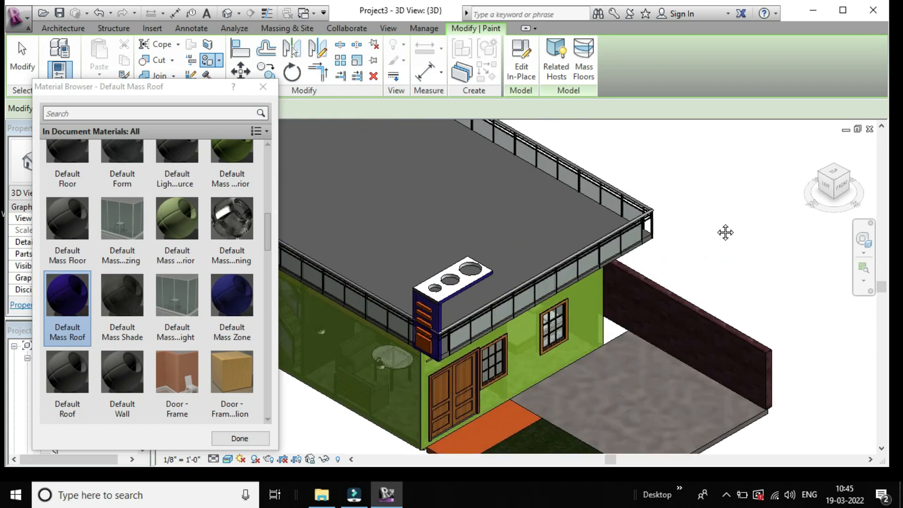
pyautogui.scroll(1, 718, 228)
pyautogui.scroll(-1, 716, 227)
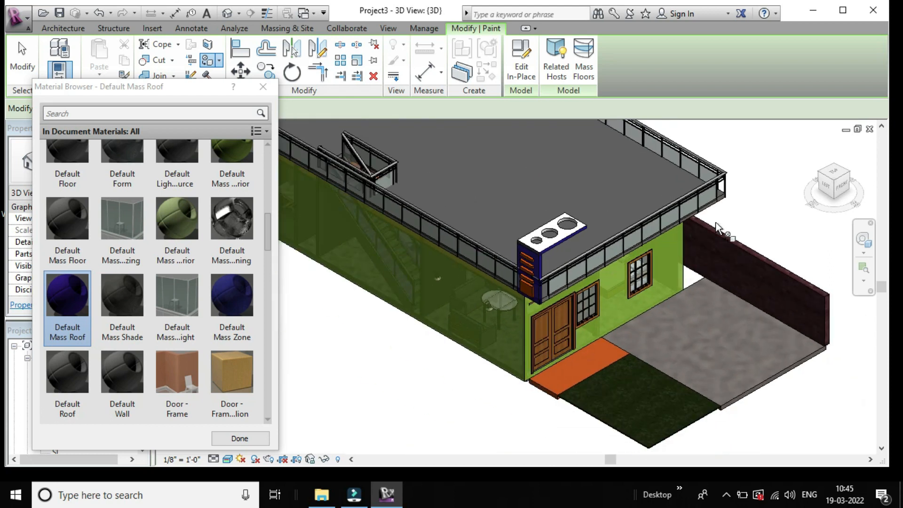
# Close the material browser and end the Paint command
pyautogui.click(56, 29)
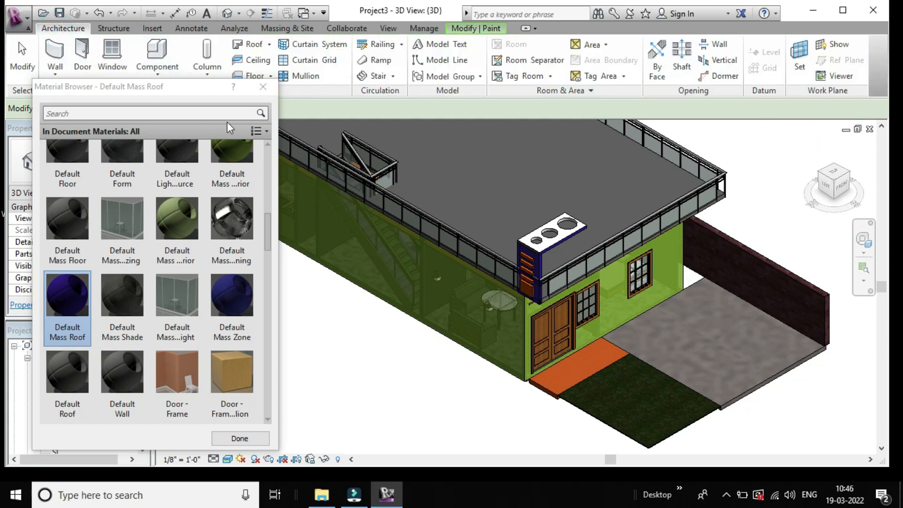
pyautogui.click(260, 90)
pyautogui.press('Escape')
pyautogui.scroll(-2, 262, 264)
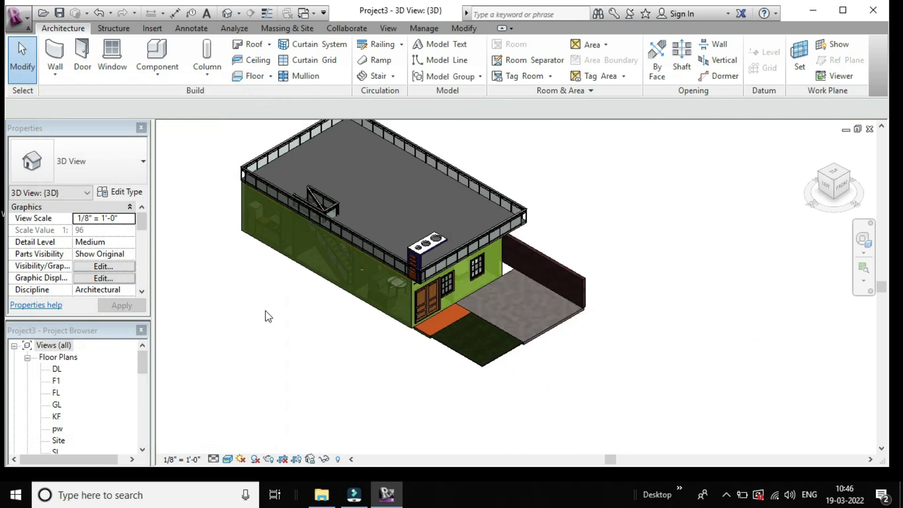
pyautogui.scroll(2, 713, 256)
pyautogui.scroll(-2, 661, 218)
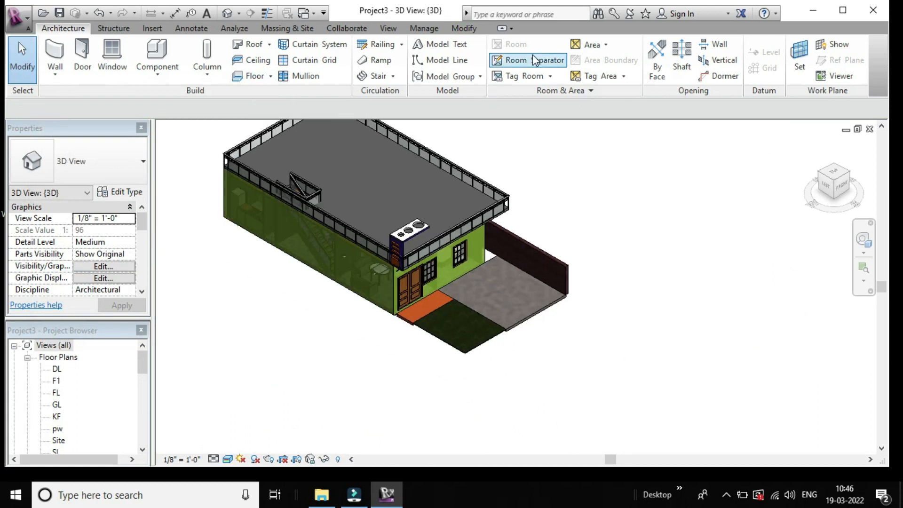
pyautogui.click(461, 28)
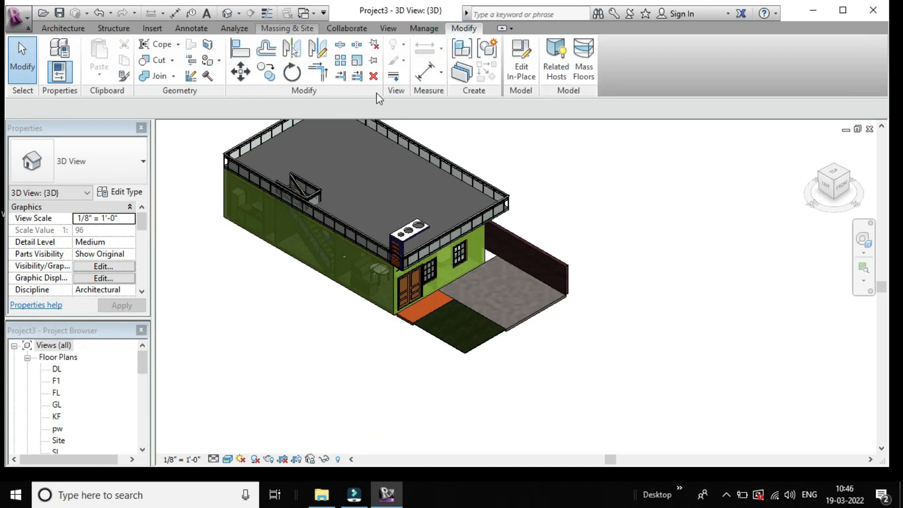
pyautogui.scroll(2, 529, 210)
pyautogui.scroll(-2, 568, 177)
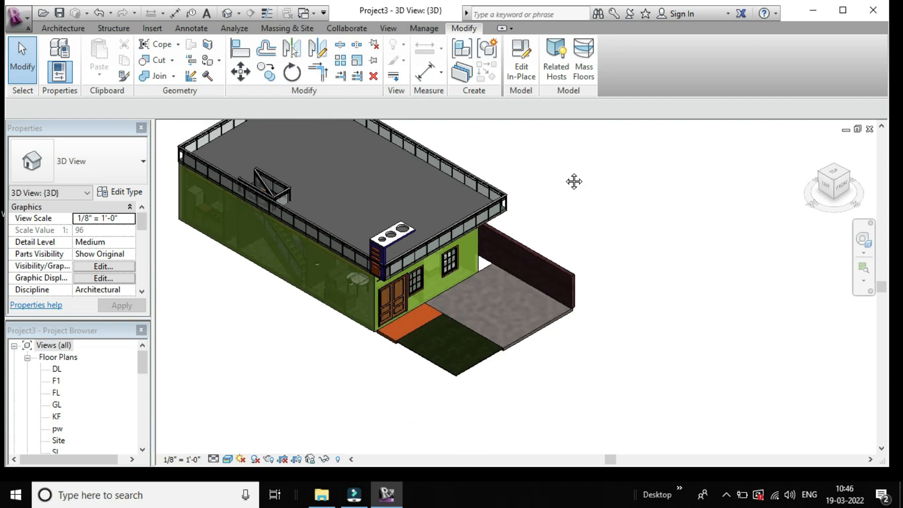
pyautogui.scroll(-3, 574, 178)
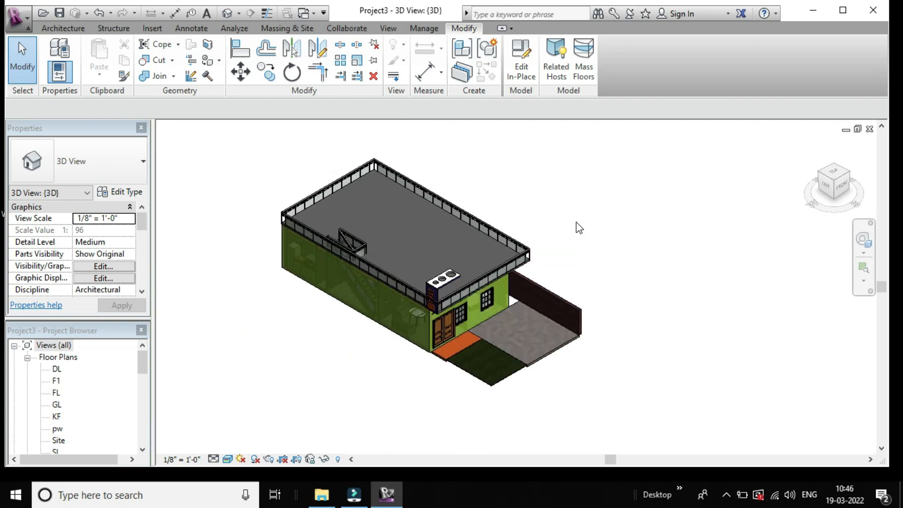
# Open the GL floor plan at the front room with the double entrance door
pyautogui.doubleClick(57, 407)
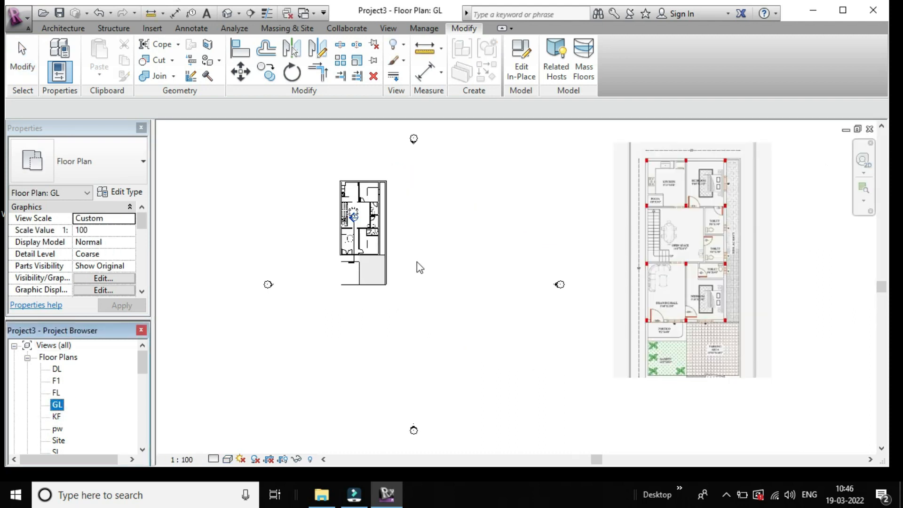
pyautogui.scroll(3, 420, 267)
pyautogui.scroll(2, 493, 241)
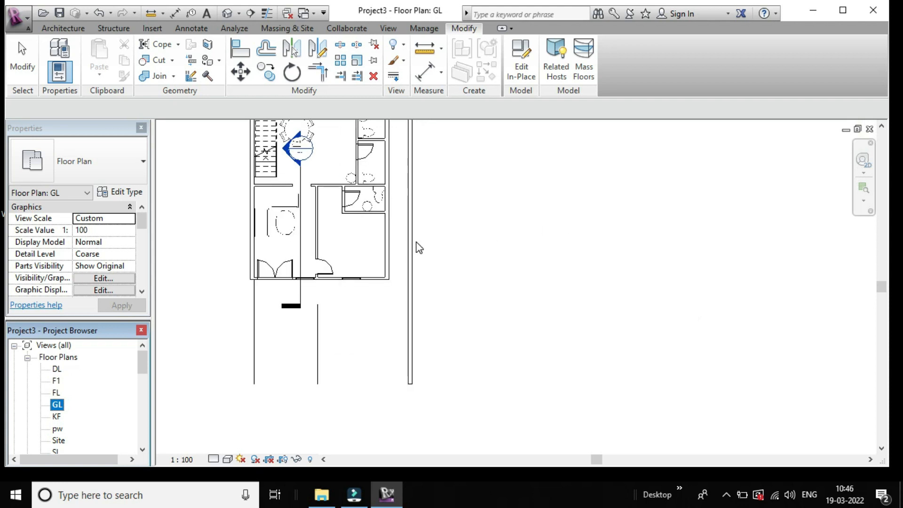
pyautogui.click(481, 281)
pyautogui.scroll(1, 544, 319)
pyautogui.scroll(-1, 494, 221)
pyautogui.moveTo(490, 218); pyautogui.dragTo(529, 306, button='middle')
pyautogui.scroll(1, 536, 292)
pyautogui.scroll(1, 547, 275)
pyautogui.moveTo(504, 259); pyautogui.dragTo(570, 255, button='middle')
pyautogui.scroll(1, 570, 255)
pyautogui.scroll(-1, 571, 255)
pyautogui.moveTo(585, 204); pyautogui.dragTo(578, 255, button='middle')
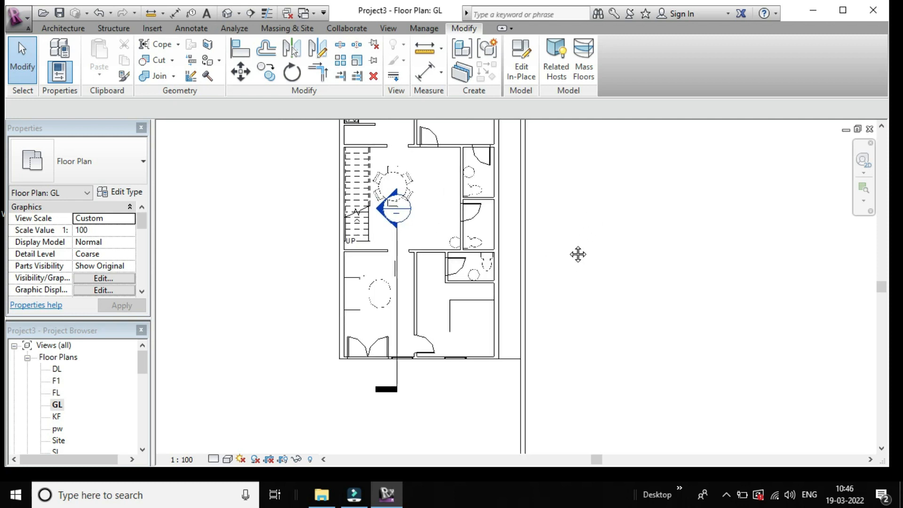
pyautogui.scroll(1, 568, 247)
pyautogui.scroll(-1, 568, 247)
pyautogui.scroll(1, 568, 247)
# Create a perspective camera view from just inside the double entrance door, aimed across the front room toward its inner wall
pyautogui.click(390, 28)
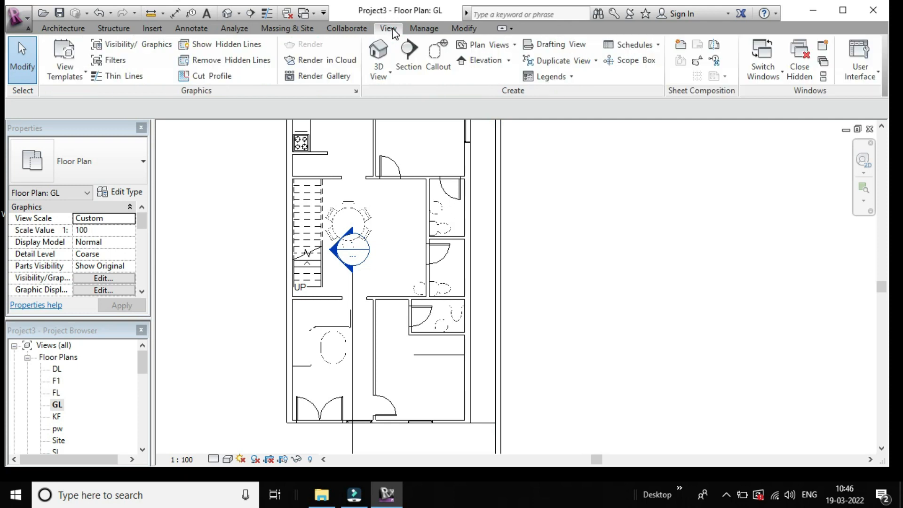
pyautogui.click(376, 77)
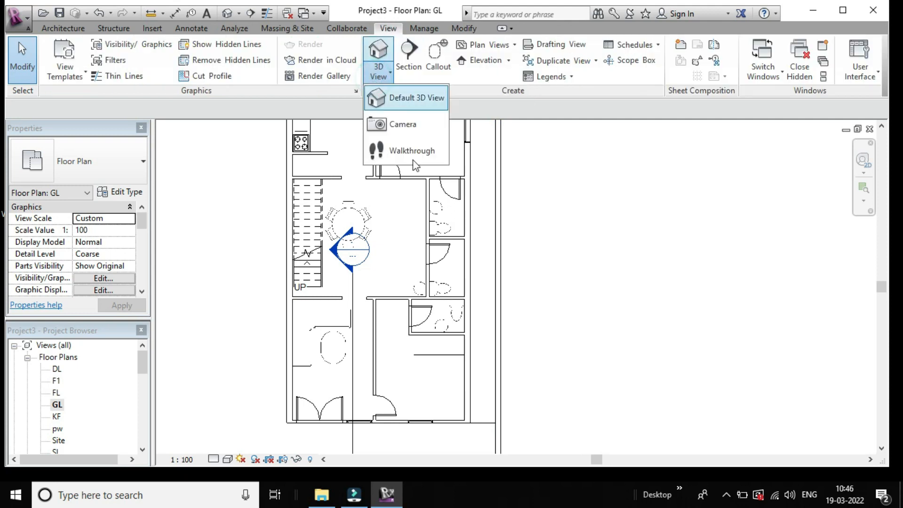
pyautogui.click(404, 126)
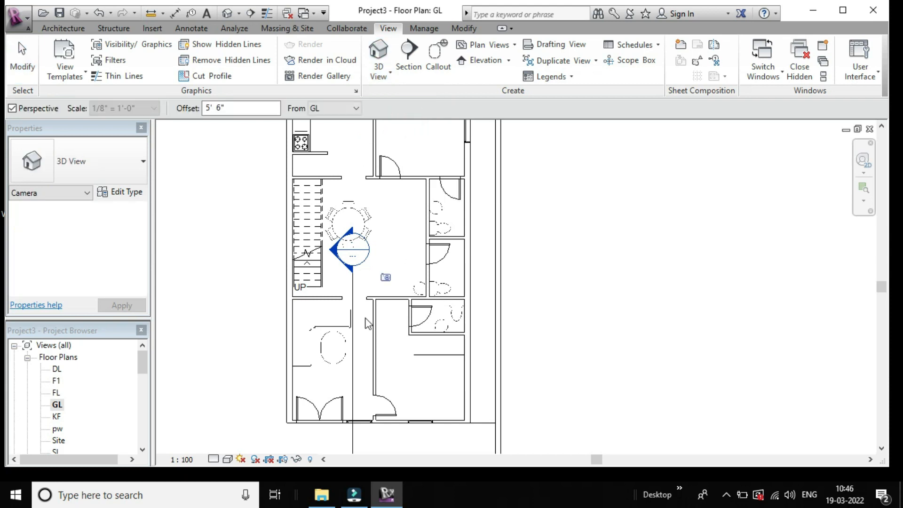
pyautogui.scroll(1, 322, 418)
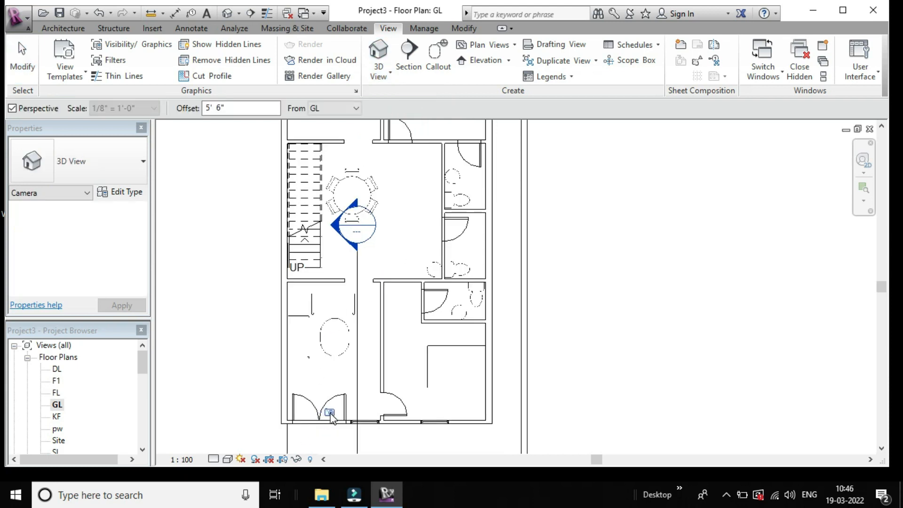
pyautogui.click(330, 414)
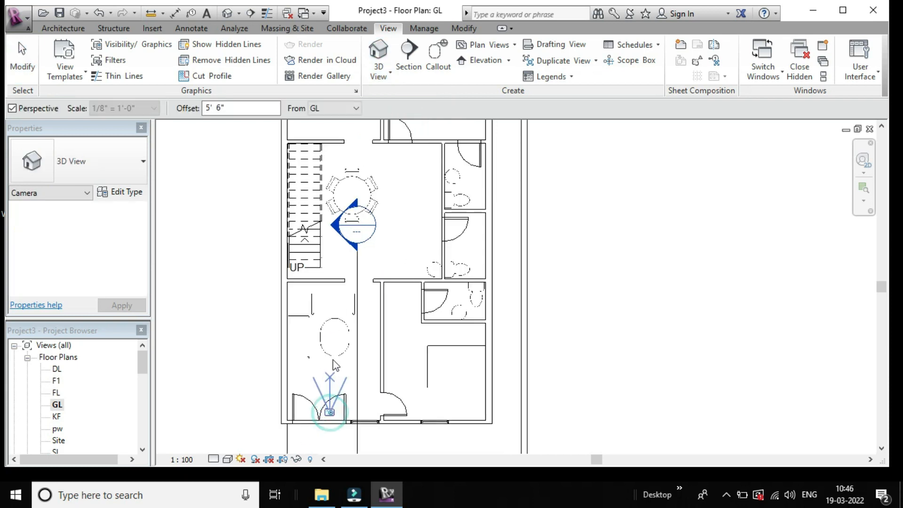
pyautogui.click(314, 300)
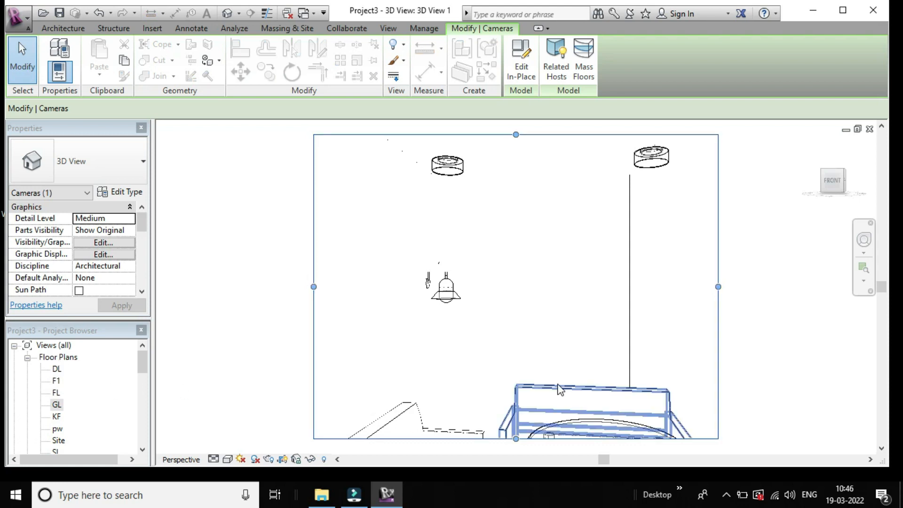
# Extend the camera view's crop region on all four sides to take in more of the front room
pyautogui.scroll(-5, 559, 389)
pyautogui.moveTo(732, 403); pyautogui.dragTo(662, 281, button='middle')
pyautogui.scroll(1, 663, 281)
pyautogui.moveTo(537, 225); pyautogui.dragTo(701, 227)
pyautogui.moveTo(532, 292); pyautogui.dragTo(527, 375)
pyautogui.moveTo(363, 265); pyautogui.dragTo(280, 292)
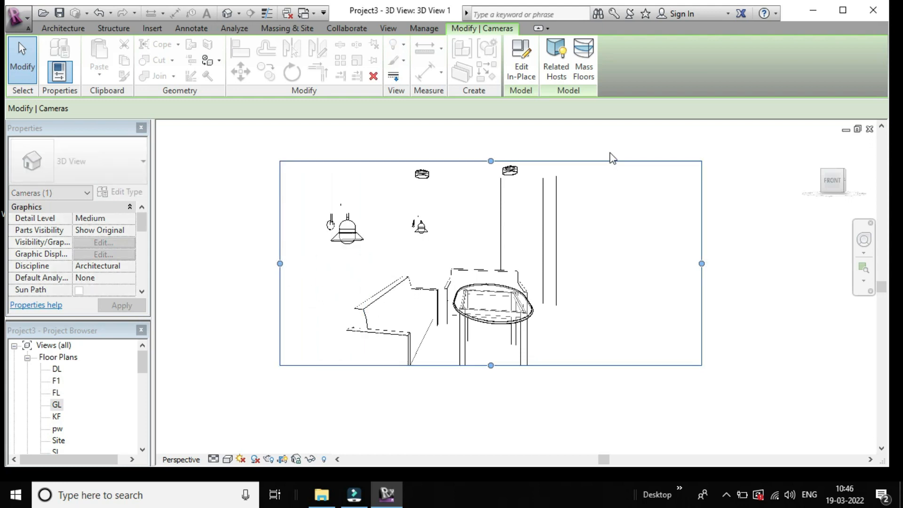
pyautogui.moveTo(490, 161); pyautogui.dragTo(494, 137)
# Enlarge the crop region further on every side until it takes in the whole sofa, the table legs and the ceiling line
pyautogui.moveTo(709, 212); pyautogui.dragTo(679, 326, button='middle')
pyautogui.scroll(1, 451, 269)
pyautogui.moveTo(474, 260); pyautogui.dragTo(484, 217)
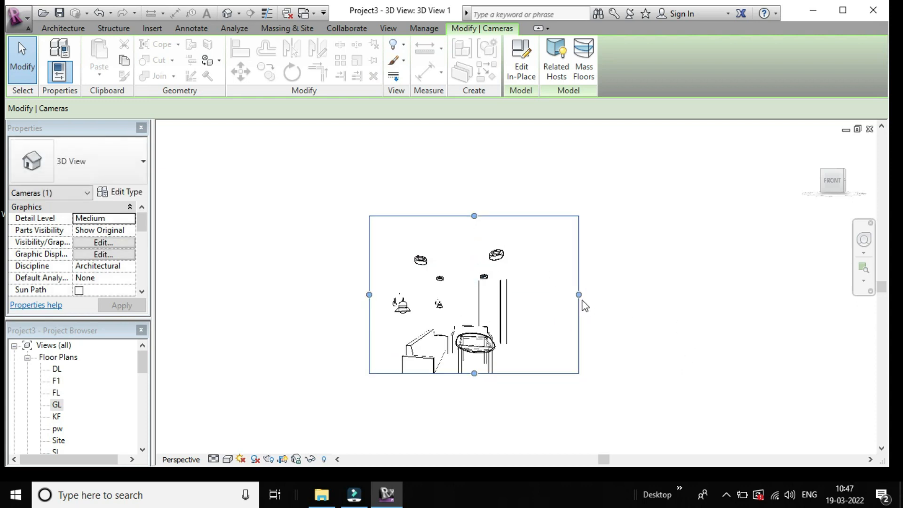
pyautogui.moveTo(578, 295); pyautogui.dragTo(650, 295)
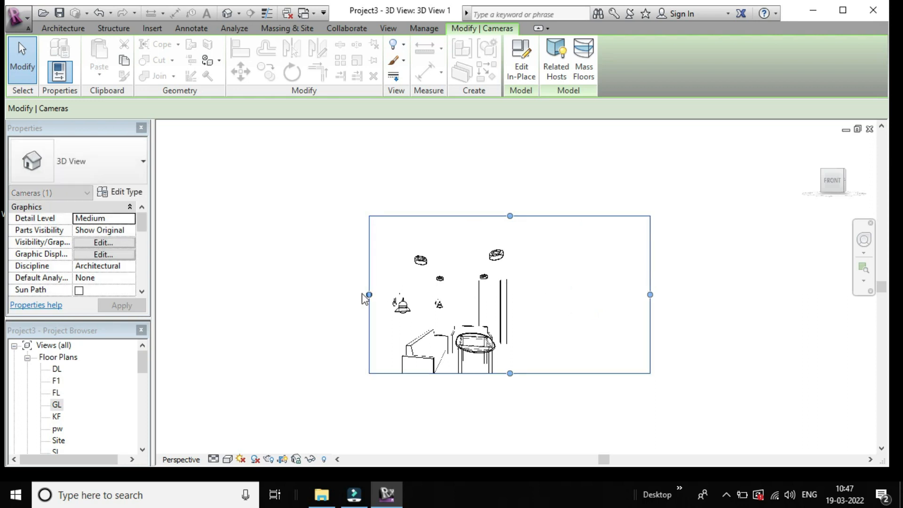
pyautogui.moveTo(369, 295); pyautogui.dragTo(287, 295)
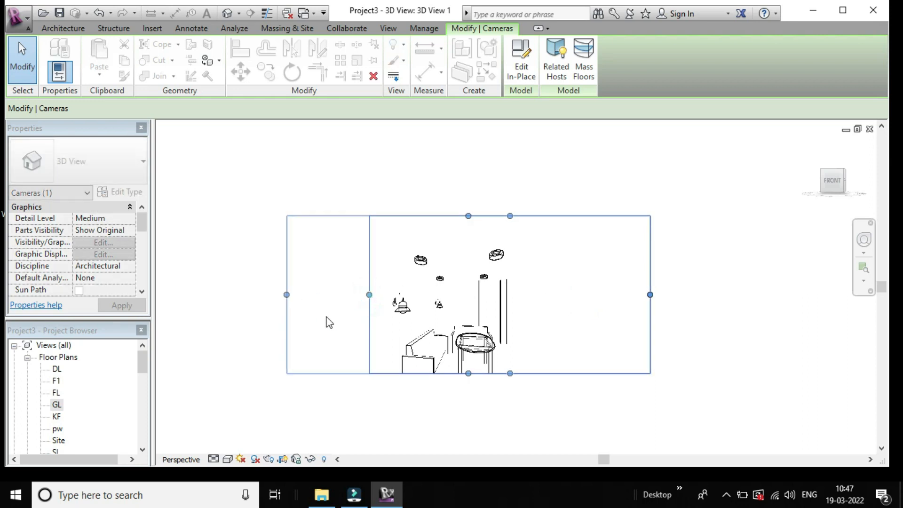
pyautogui.moveTo(469, 374); pyautogui.dragTo(468, 418)
pyautogui.scroll(-2, 772, 331)
pyautogui.moveTo(782, 338); pyautogui.dragTo(750, 254, button='middle')
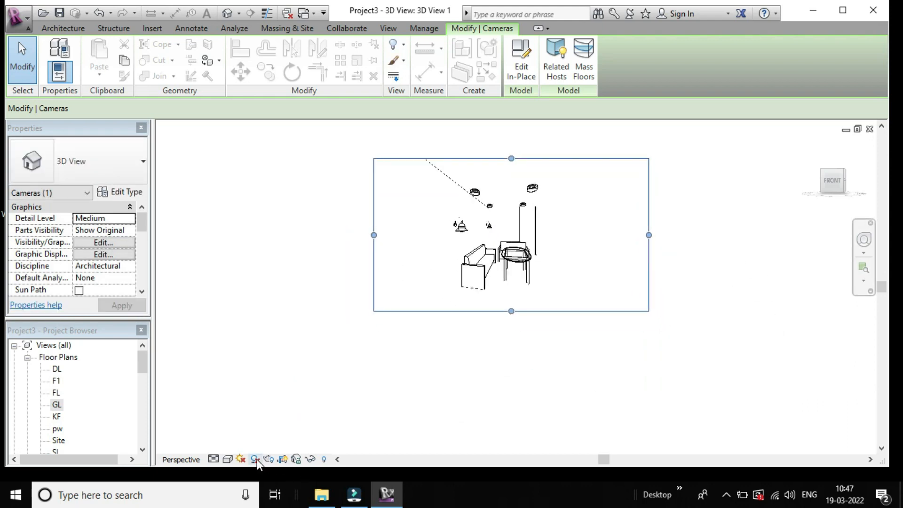
# Set the camera view's visual style to Realistic
pyautogui.click(228, 459)
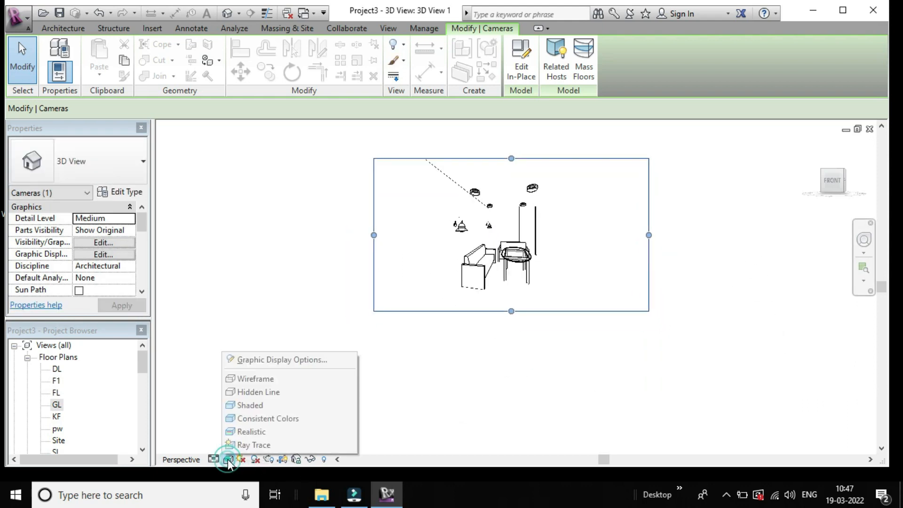
pyautogui.click(247, 431)
pyautogui.scroll(1, 720, 329)
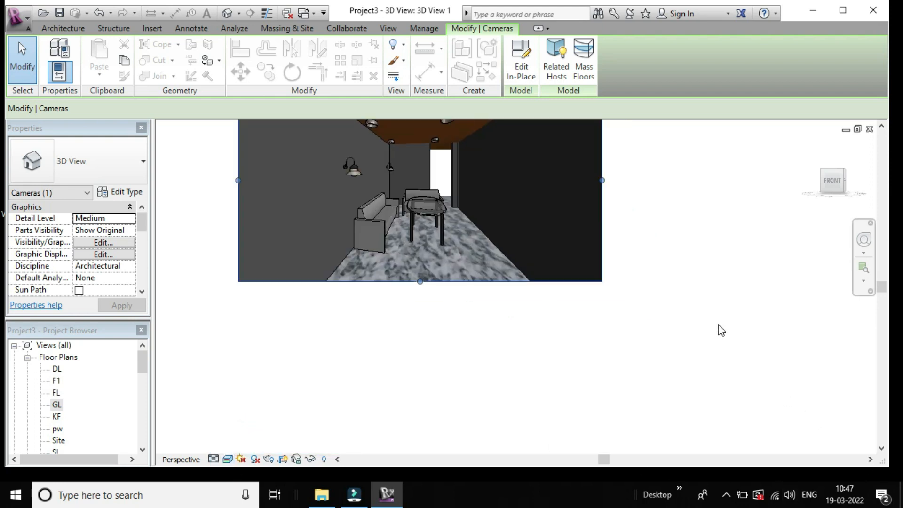
pyautogui.scroll(-1, 730, 278)
pyautogui.moveTo(730, 278); pyautogui.dragTo(721, 329, button='middle')
pyautogui.scroll(1, 704, 328)
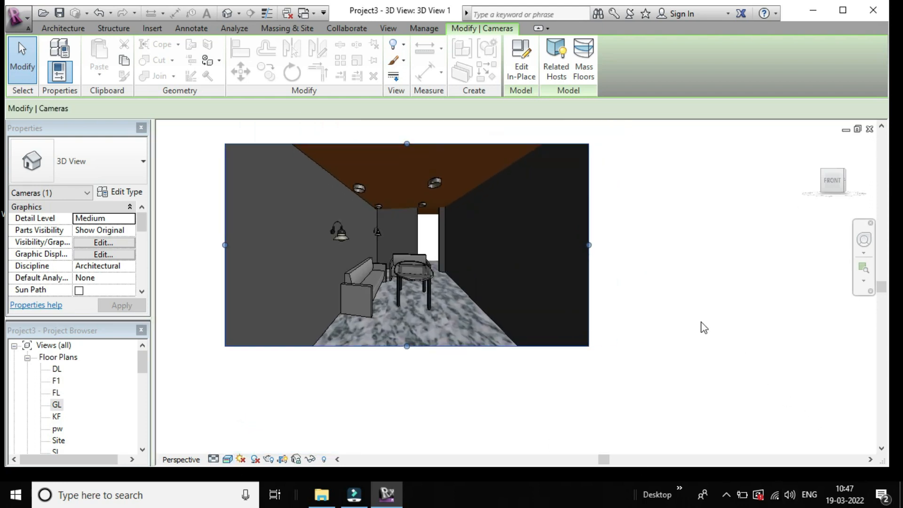
# Examine the front room's walls, ceiling, light fixtures and furniture in the realistic camera view
pyautogui.scroll(1, 700, 328)
pyautogui.scroll(-1, 598, 302)
pyautogui.moveTo(670, 262); pyautogui.dragTo(691, 275, button='middle')
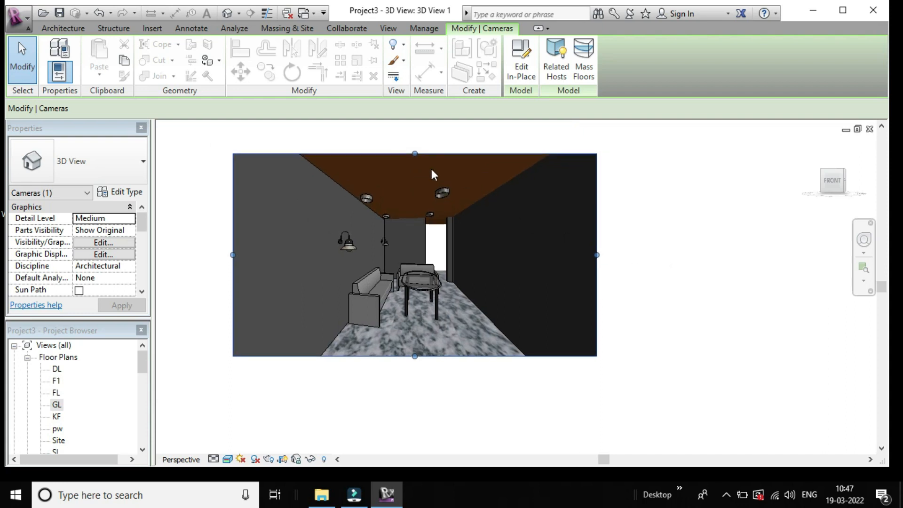
pyautogui.scroll(-1, 472, 257)
pyautogui.scroll(2, 464, 276)
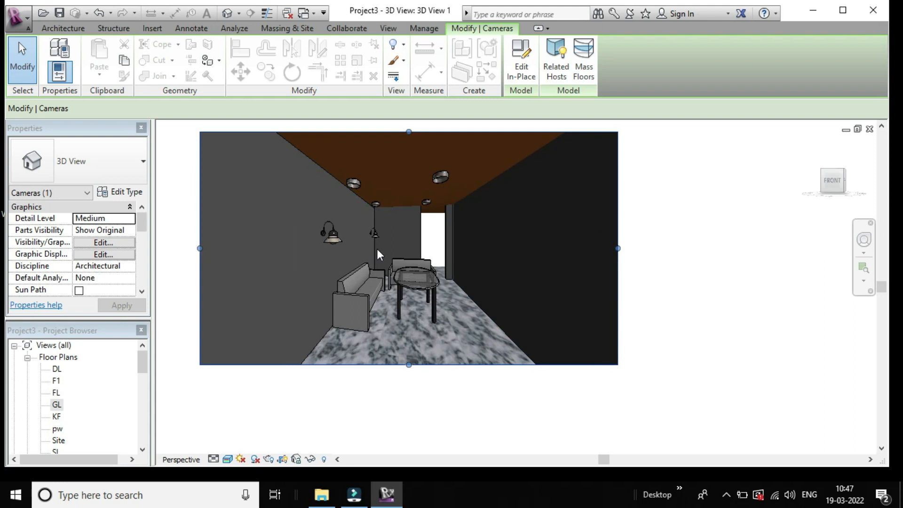
pyautogui.scroll(-1, 377, 250)
pyautogui.scroll(1, 430, 248)
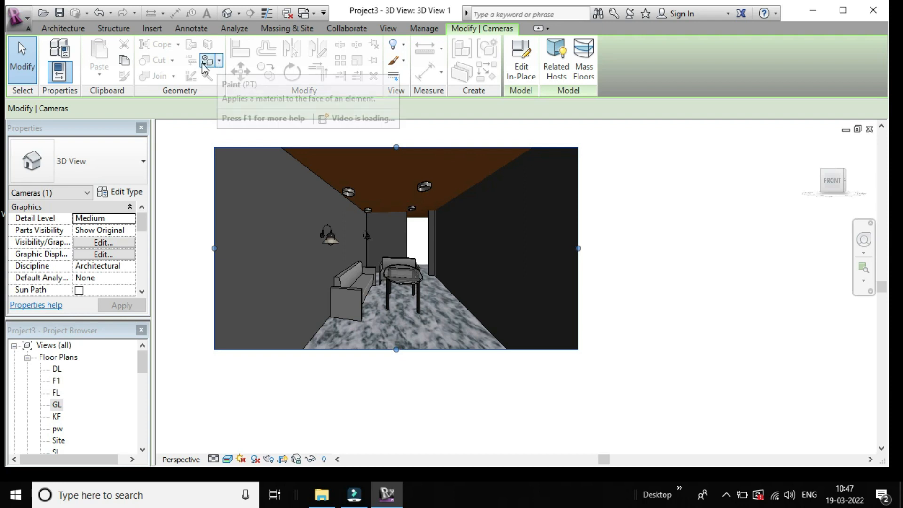
# Start the Paint command and choose the Default Mass Interior Wall material
pyautogui.press('p')
pyautogui.press('t')
pyautogui.scroll(-1, 179, 176)
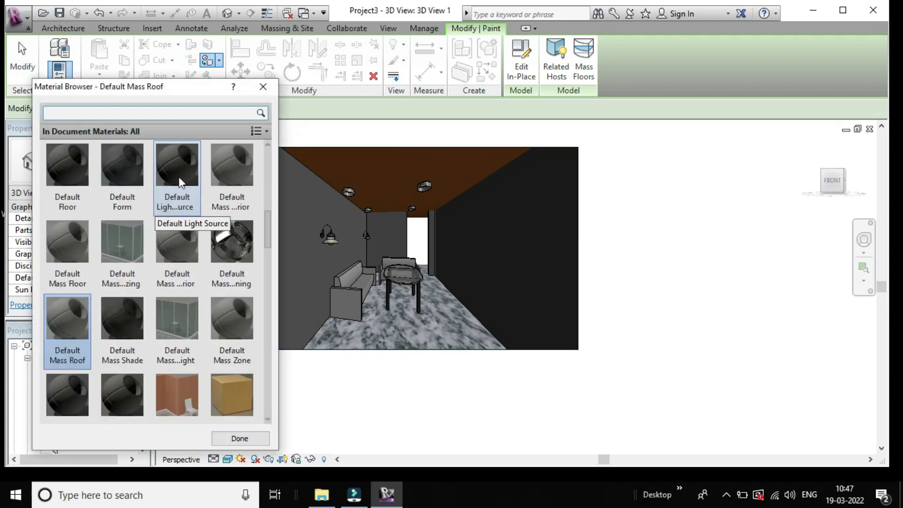
pyautogui.scroll(-10, 260, 207)
pyautogui.scroll(-8, 210, 259)
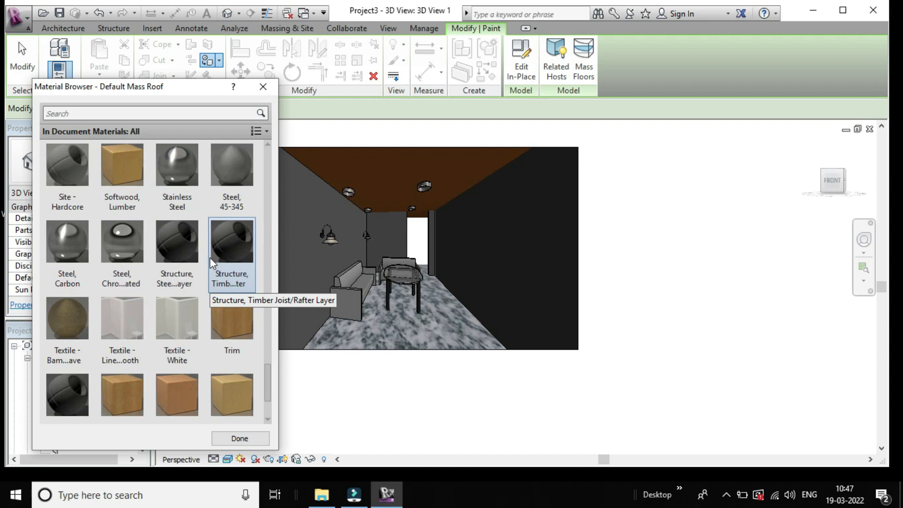
pyautogui.scroll(3, 210, 259)
pyautogui.scroll(10, 210, 258)
pyautogui.scroll(-6, 210, 271)
pyautogui.scroll(8, 211, 311)
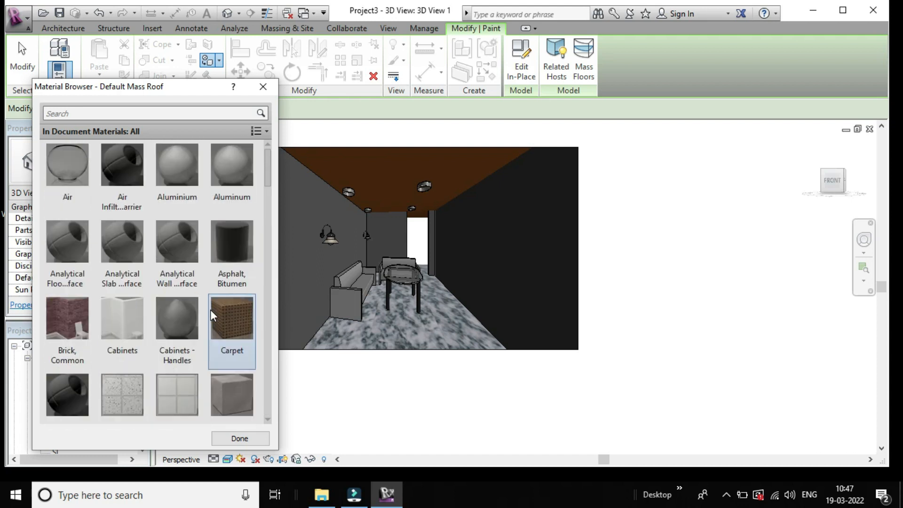
pyautogui.scroll(-7, 211, 309)
pyautogui.scroll(3, 210, 310)
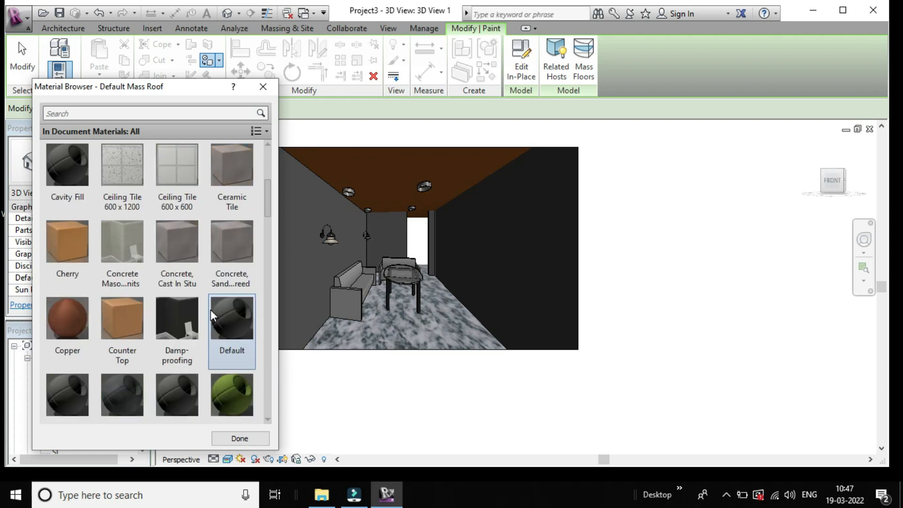
pyautogui.scroll(-1, 207, 379)
pyautogui.scroll(-3, 240, 381)
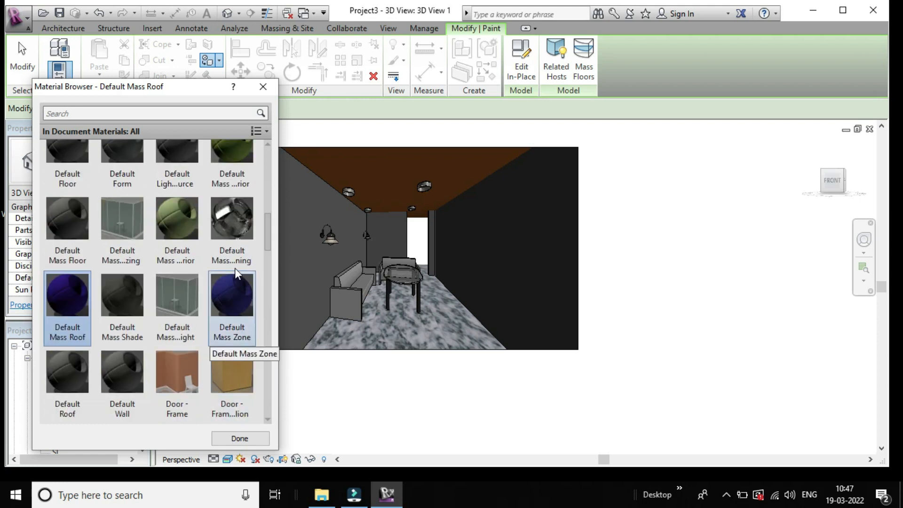
pyautogui.scroll(1, 190, 237)
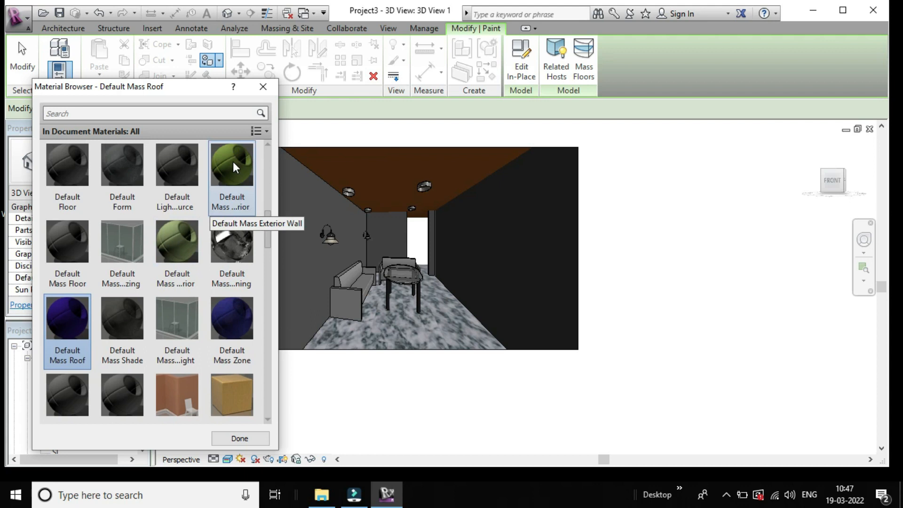
pyautogui.click(179, 241)
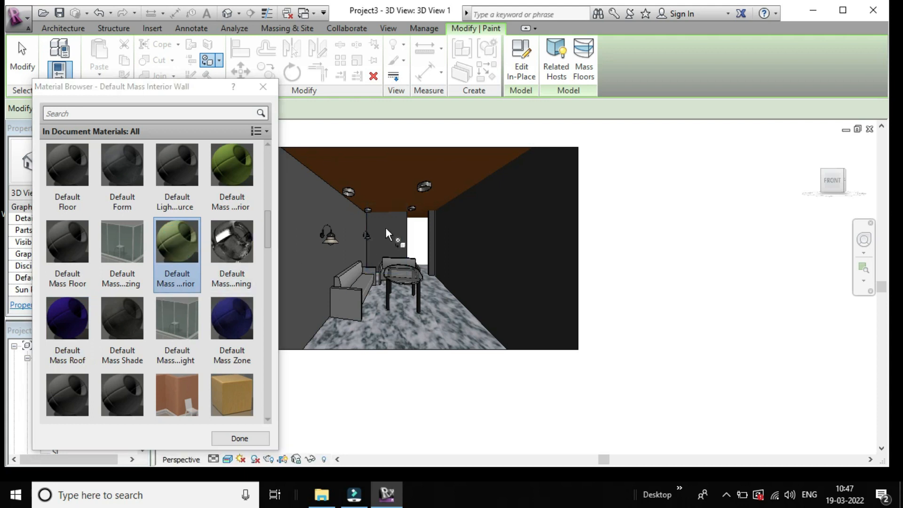
# Paint the front room's two side walls, back wall and the wall end beside the opening with Default Mass Interior Wall, finishing the Paint command
pyautogui.click(312, 191)
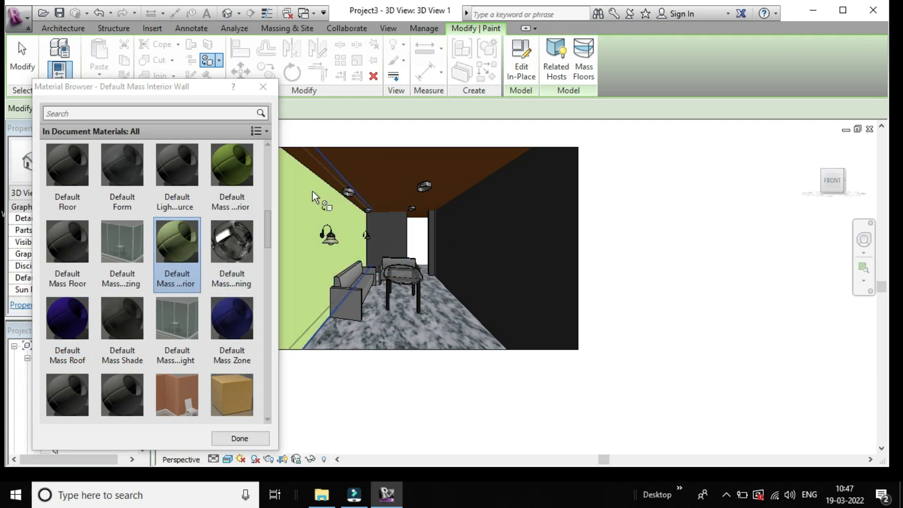
pyautogui.click(389, 225)
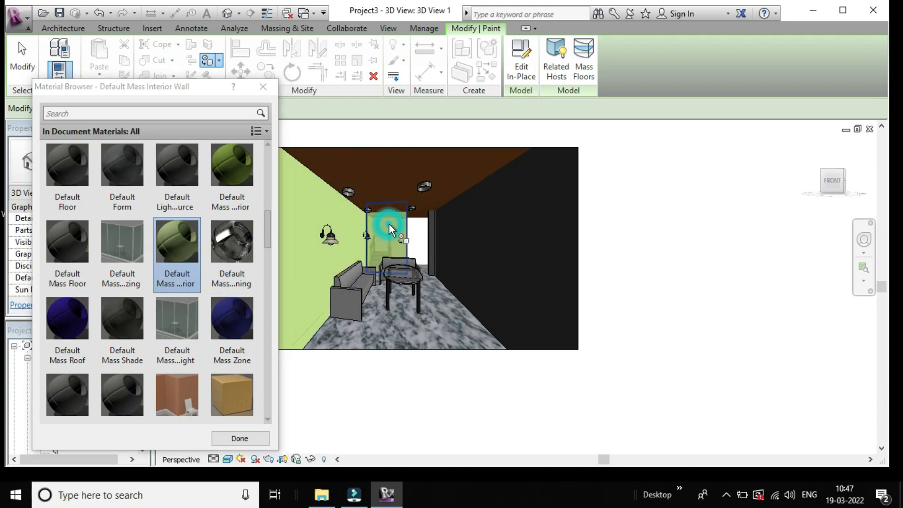
pyautogui.click(431, 241)
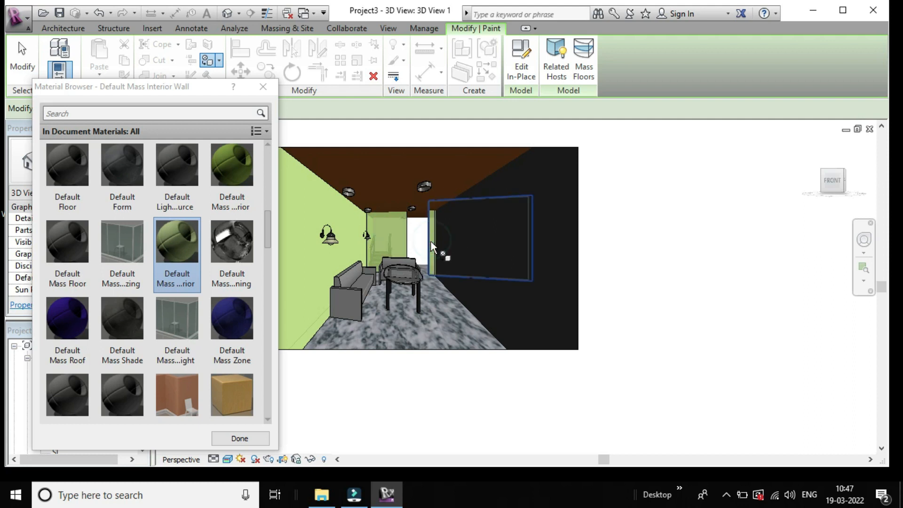
pyautogui.click(473, 258)
pyautogui.scroll(-3, 474, 259)
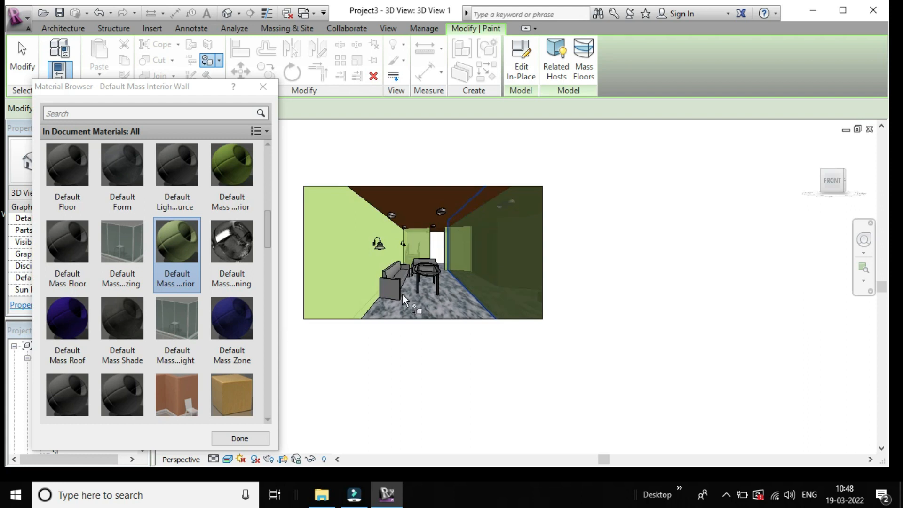
pyautogui.scroll(2, 379, 304)
pyautogui.scroll(-2, 380, 304)
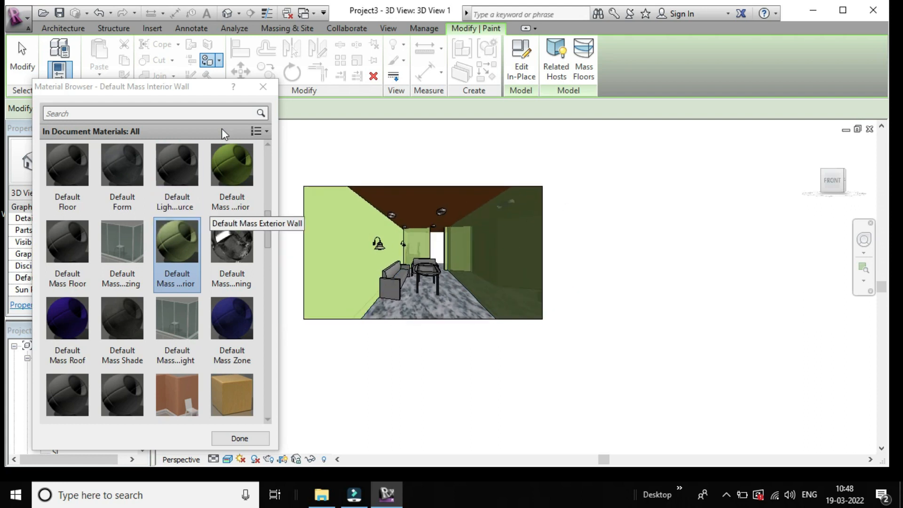
pyautogui.click(264, 89)
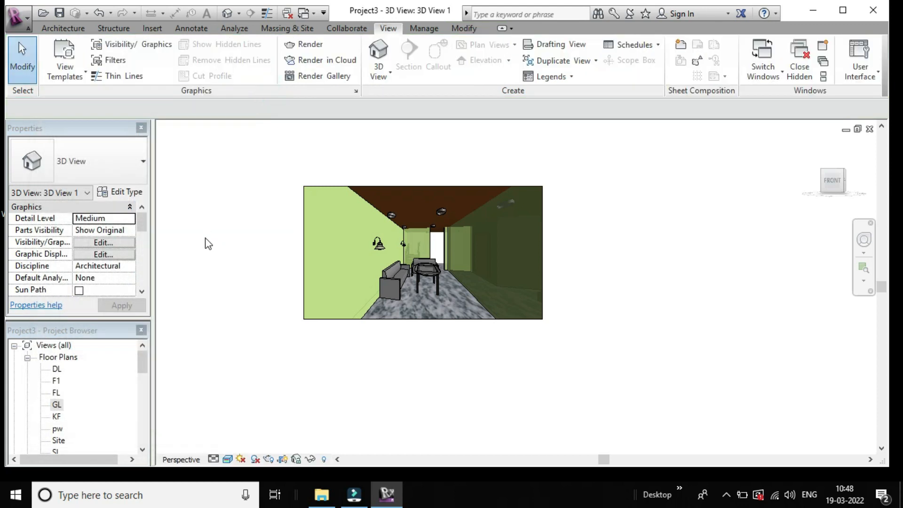
pyautogui.scroll(-2, 204, 242)
pyautogui.scroll(2, 476, 240)
pyautogui.moveTo(304, 159); pyautogui.dragTo(401, 195, button='middle')
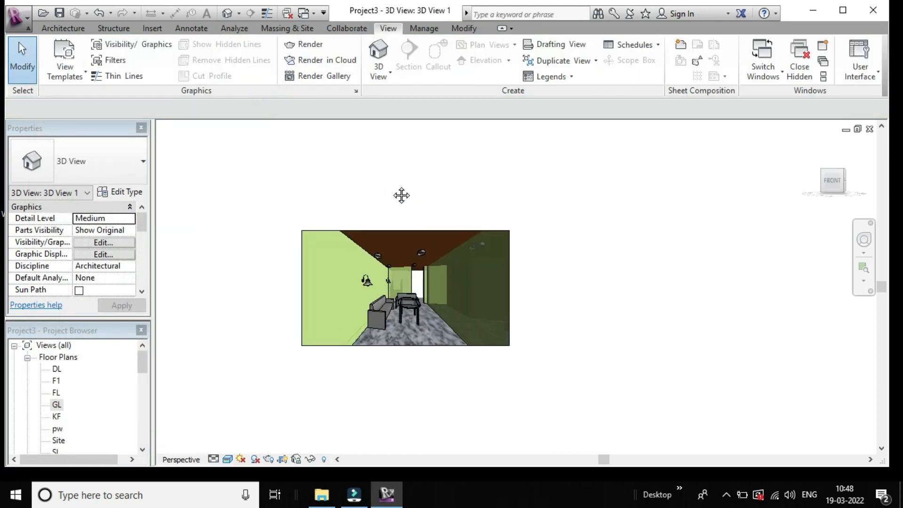
pyautogui.scroll(1, 403, 193)
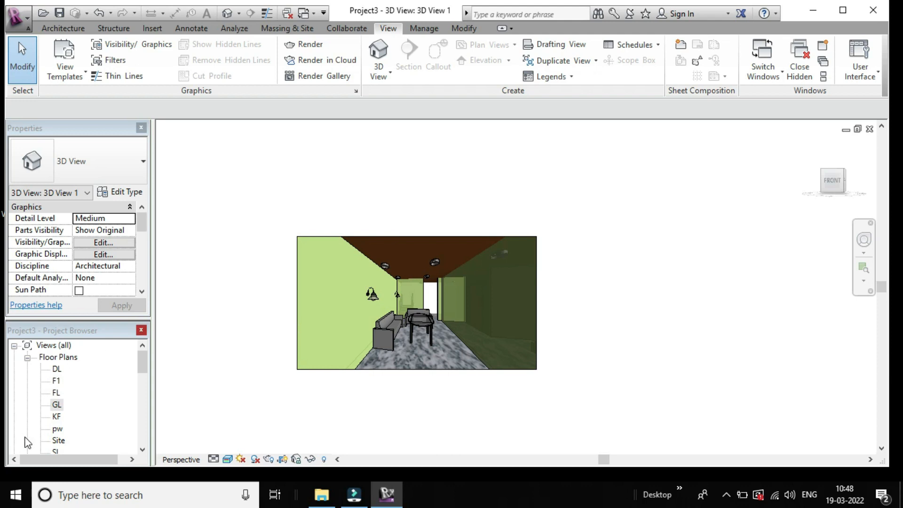
# Open the GL floor plan around the front room and its double entrance door
pyautogui.scroll(-2, 63, 425)
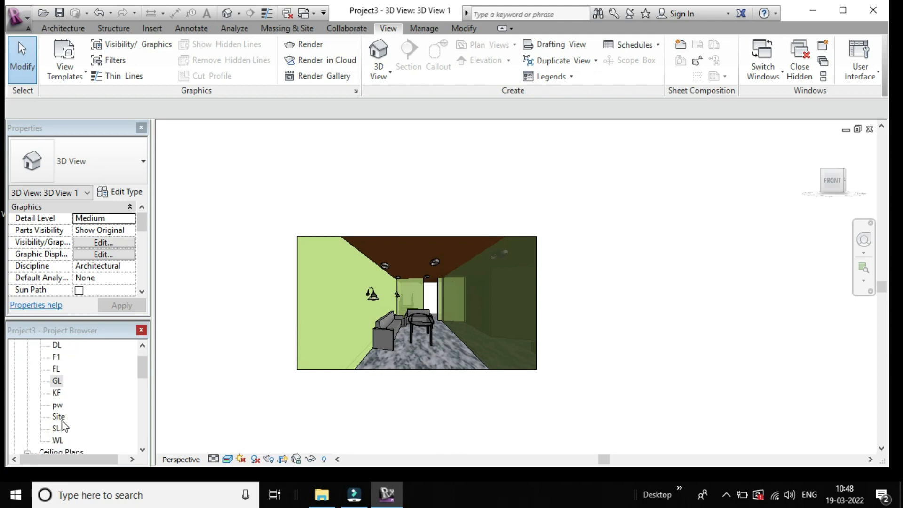
pyautogui.scroll(1, 69, 412)
pyautogui.doubleClick(56, 394)
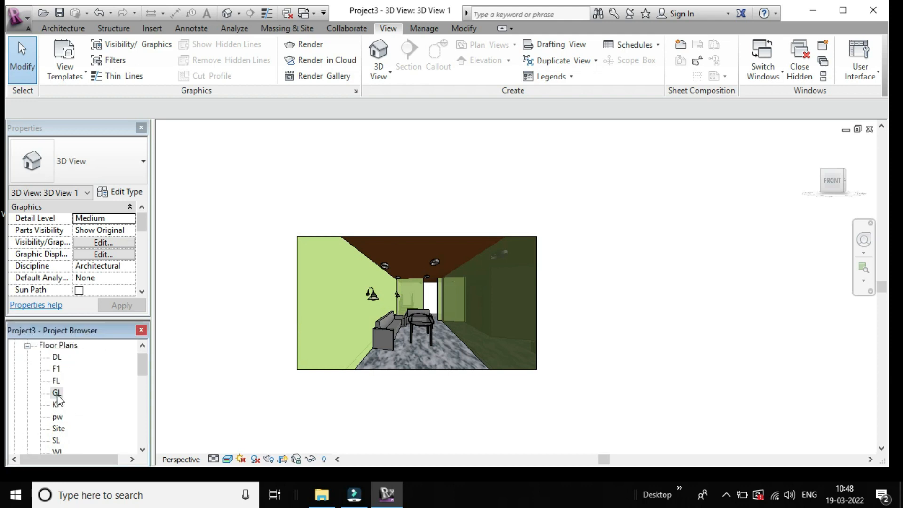
pyautogui.scroll(-1, 320, 357)
pyautogui.scroll(5, 325, 422)
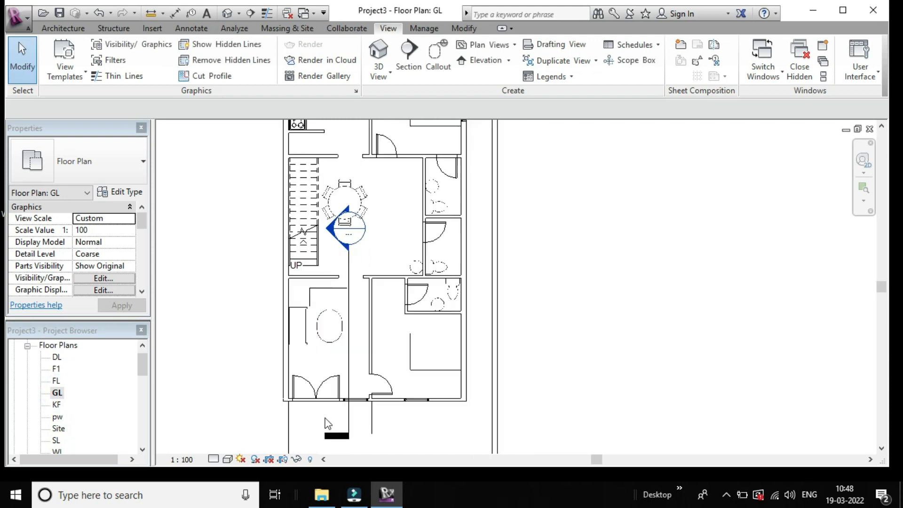
pyautogui.scroll(-3, 306, 382)
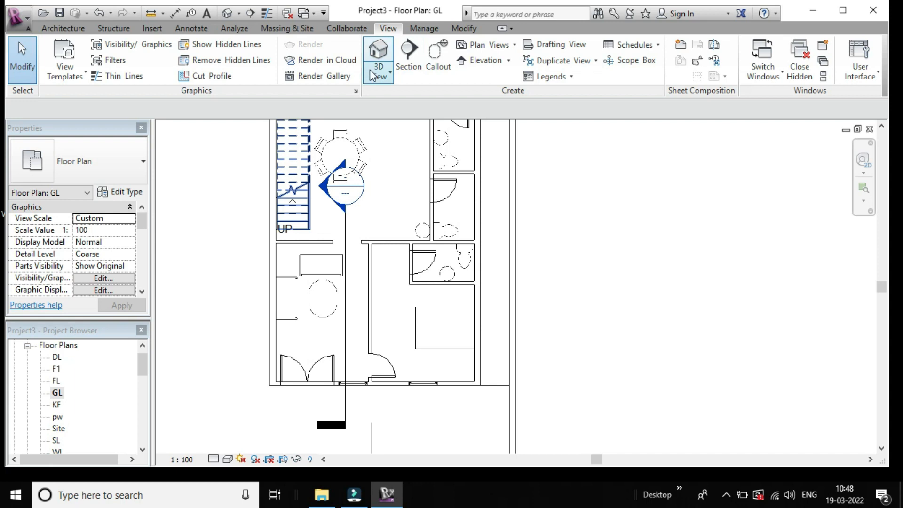
# Place a perspective camera in the front room at a 5' 6" offset from GL, aimed outward through the double entrance door
pyautogui.click(380, 77)
pyautogui.click(396, 123)
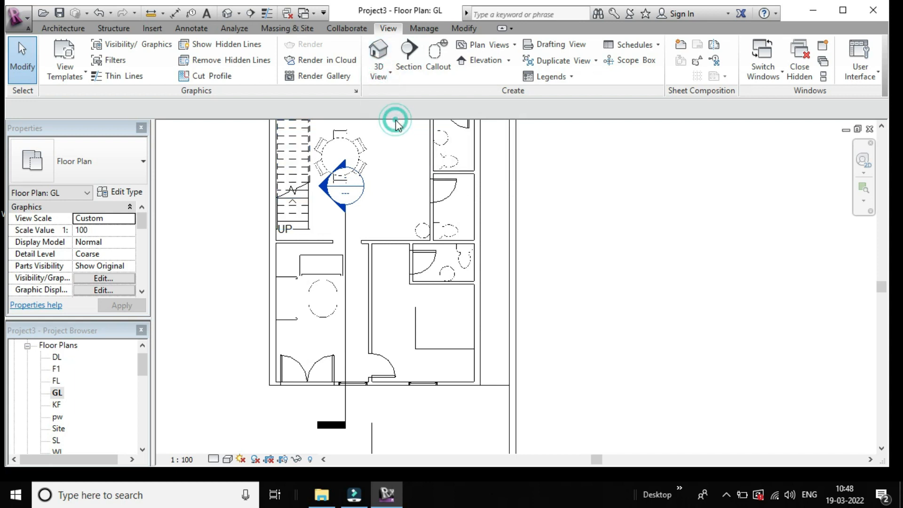
pyautogui.click(313, 314)
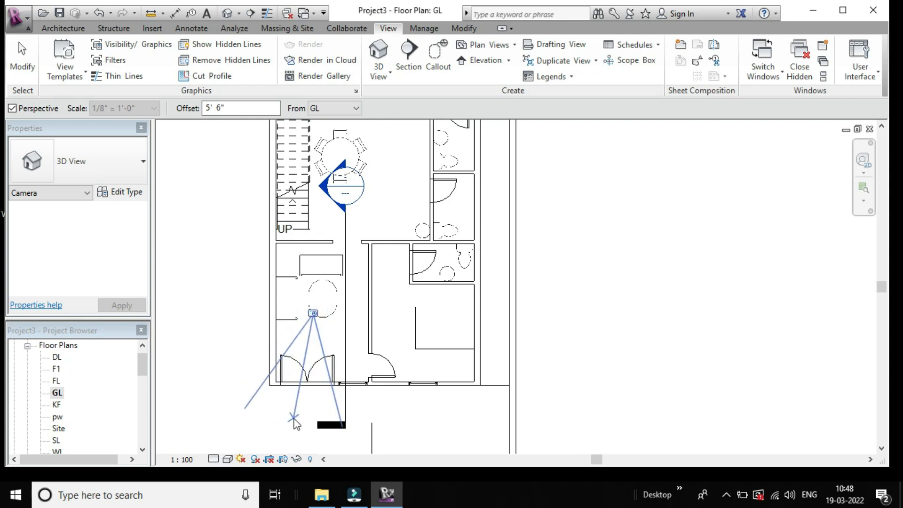
pyautogui.click(301, 423)
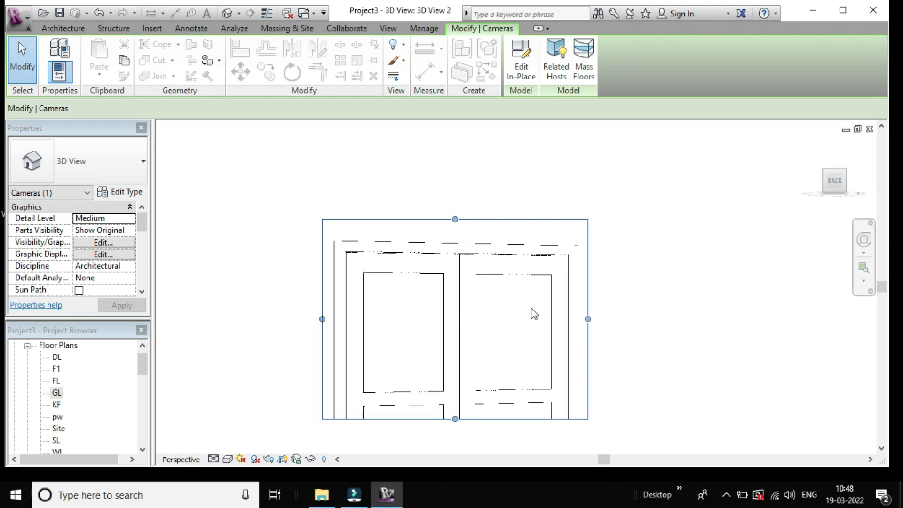
# Enlarge the new camera view's crop region on all four sides around the double door
pyautogui.moveTo(588, 319); pyautogui.dragTo(712, 319)
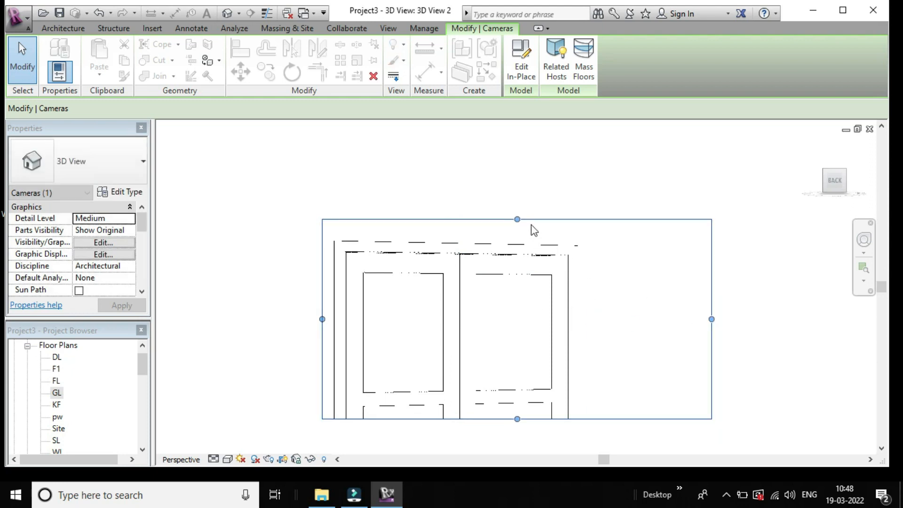
pyautogui.moveTo(517, 220); pyautogui.dragTo(517, 185)
pyautogui.moveTo(322, 302); pyautogui.dragTo(255, 302)
pyautogui.scroll(-3, 260, 302)
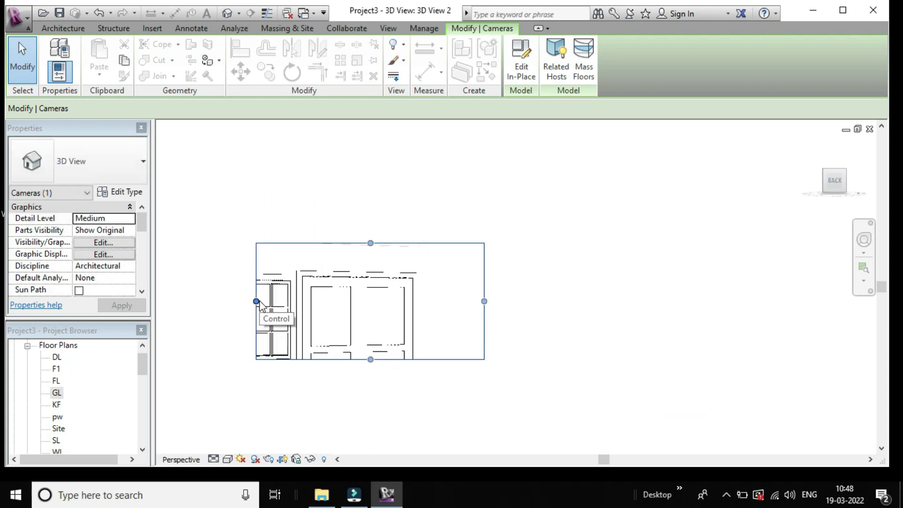
pyautogui.moveTo(371, 360); pyautogui.dragTo(371, 408)
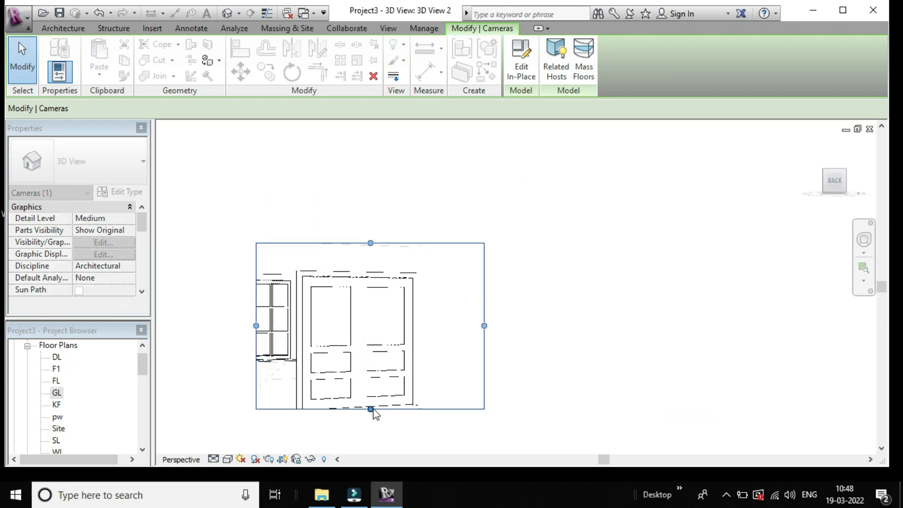
# Set the new camera view's visual style to Realistic
pyautogui.click(228, 460)
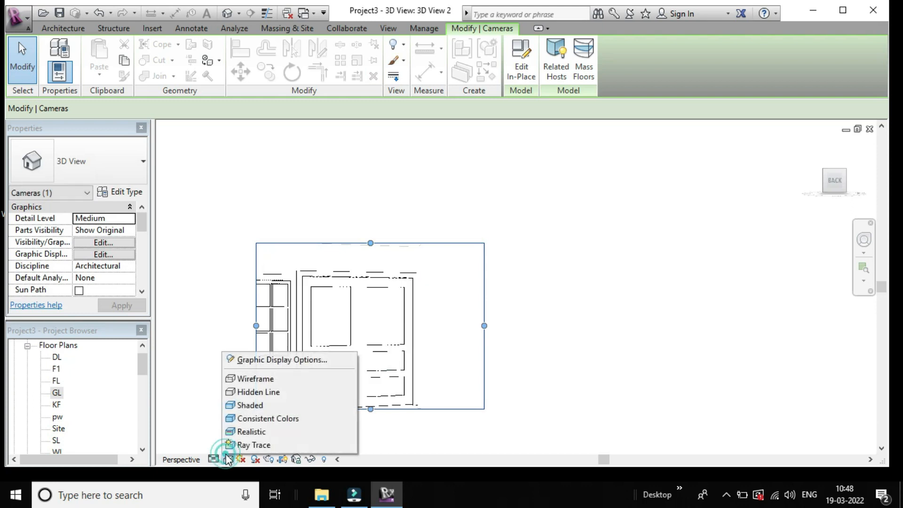
pyautogui.click(259, 432)
pyautogui.scroll(1, 485, 290)
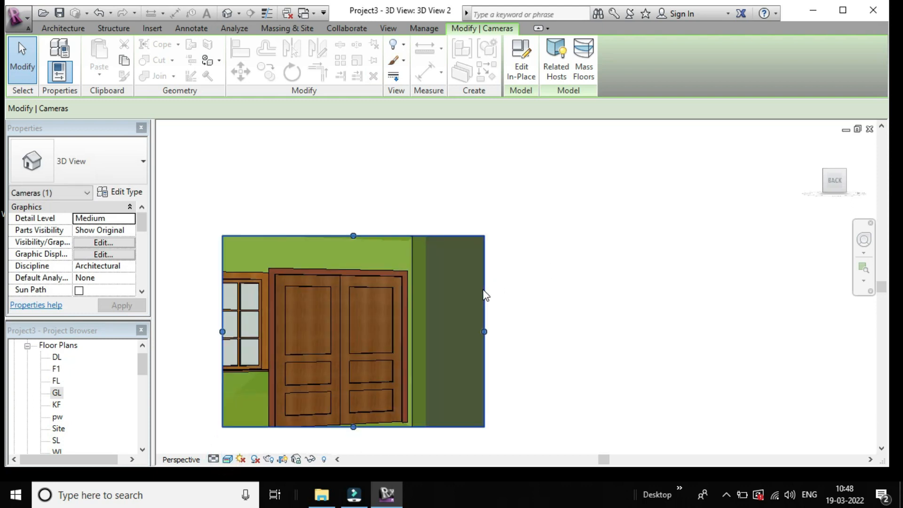
# Extend the camera view's crop region sideways and upward to take in the side walls, side door and ceiling
pyautogui.scroll(-4, 484, 290)
pyautogui.moveTo(551, 318); pyautogui.dragTo(589, 308, button='middle')
pyautogui.scroll(1, 592, 292)
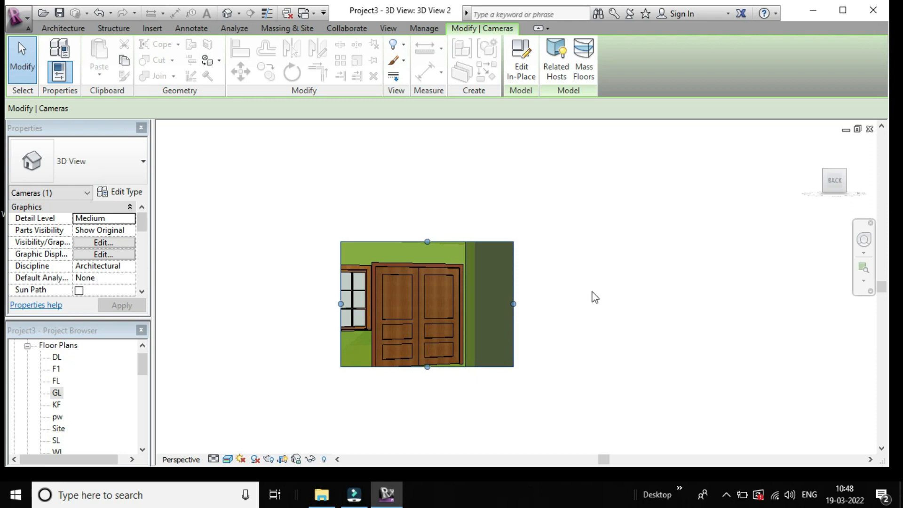
pyautogui.scroll(1, 574, 294)
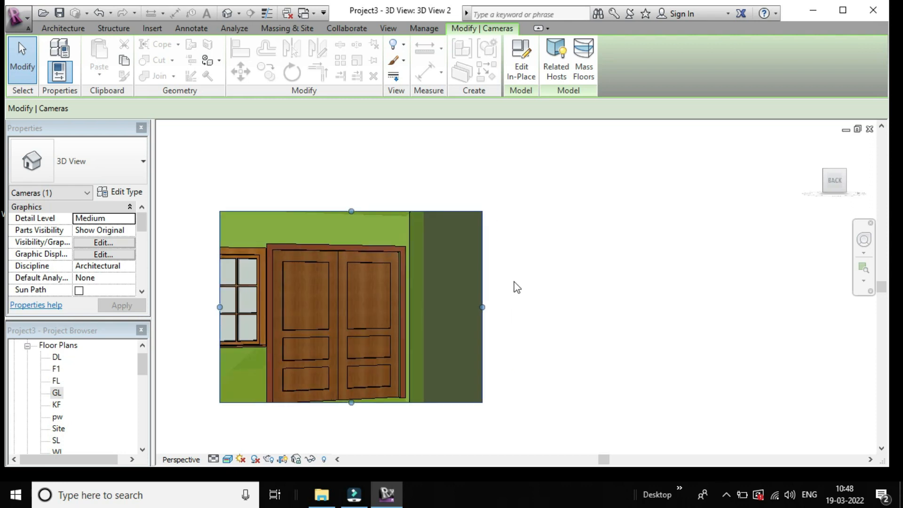
pyautogui.moveTo(482, 307); pyautogui.dragTo(652, 312)
pyautogui.scroll(-2, 652, 312)
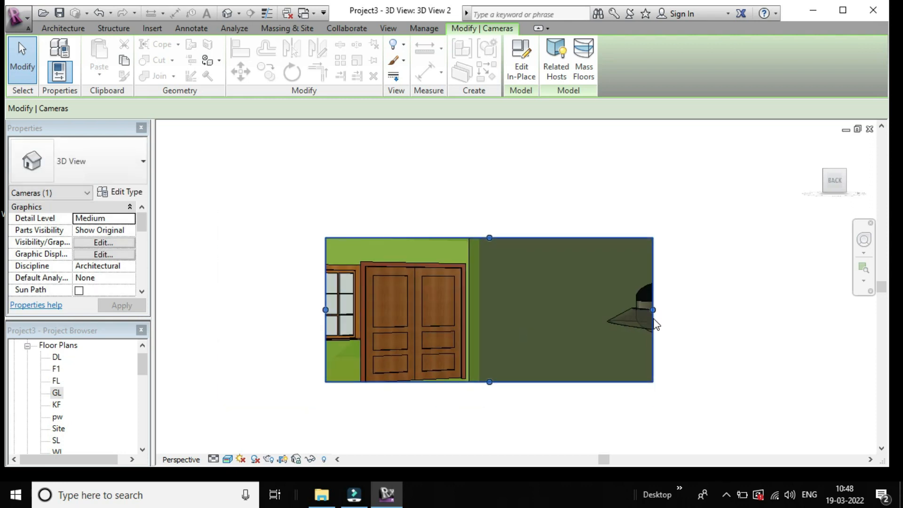
pyautogui.moveTo(546, 265); pyautogui.dragTo(545, 196)
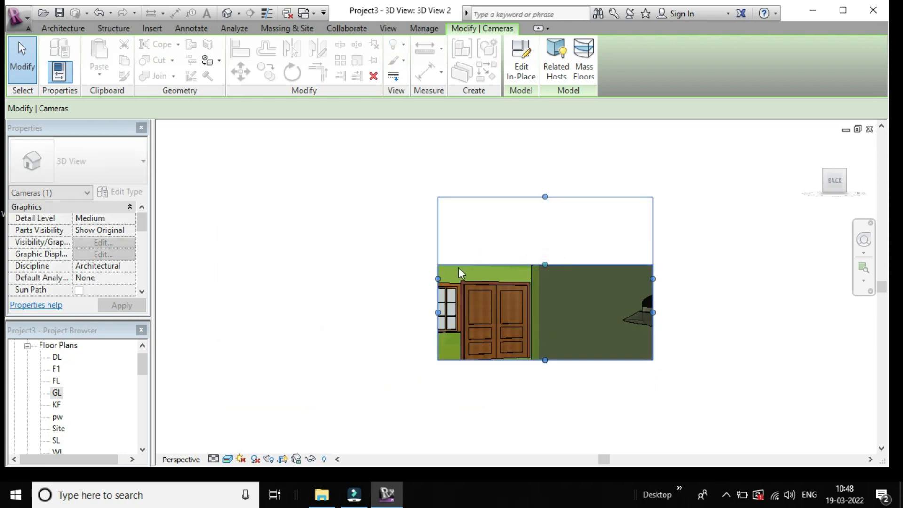
pyautogui.moveTo(438, 278); pyautogui.dragTo(291, 299)
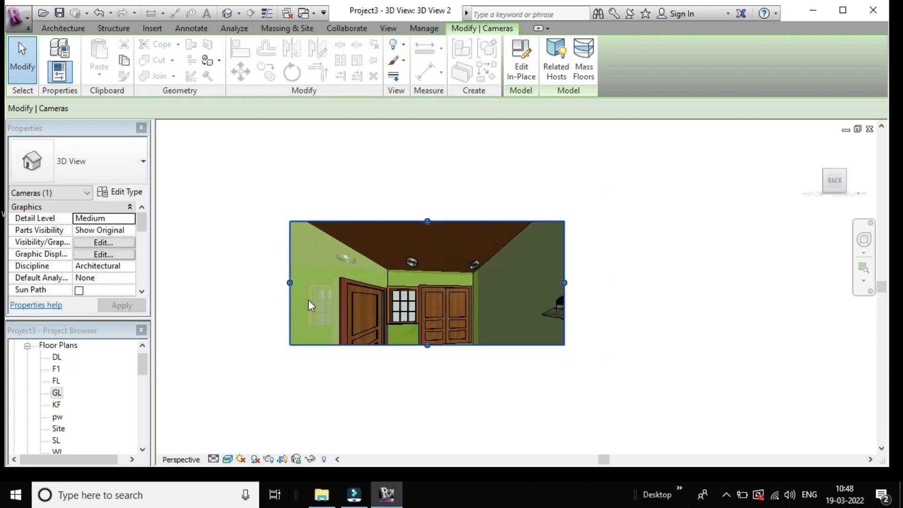
# Examine the doors, window, ceiling lights and wall finishes in the realistic camera view facing the entrance
pyautogui.scroll(1, 461, 303)
pyautogui.scroll(1, 574, 261)
pyautogui.scroll(-1, 574, 260)
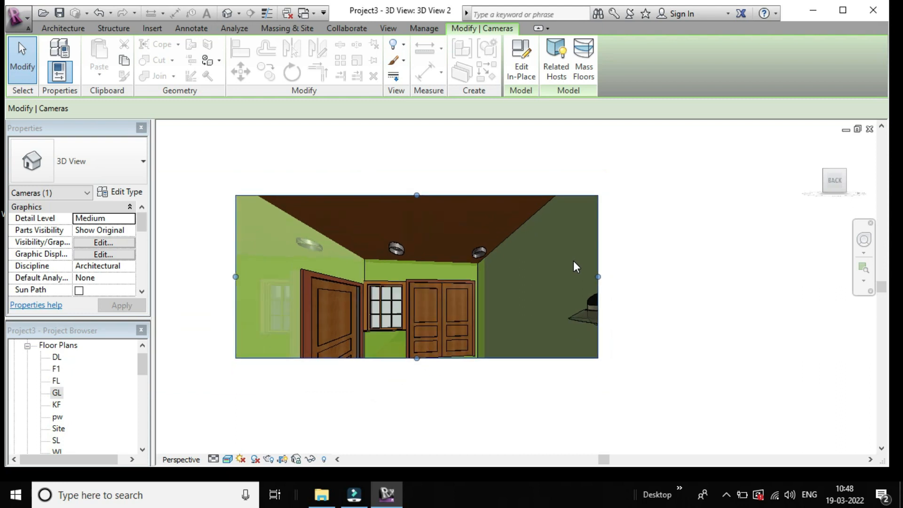
pyautogui.scroll(1, 399, 278)
pyautogui.scroll(1, 399, 279)
pyautogui.scroll(-2, 448, 301)
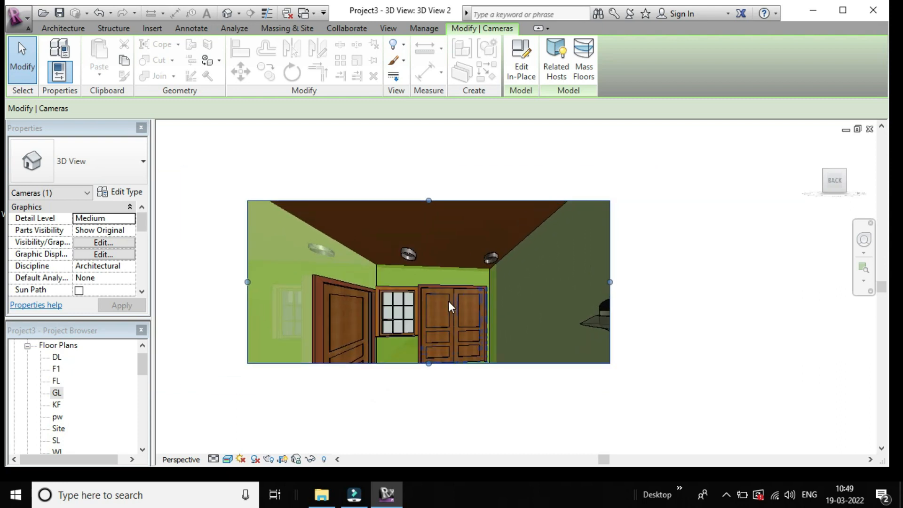
pyautogui.scroll(1, 336, 303)
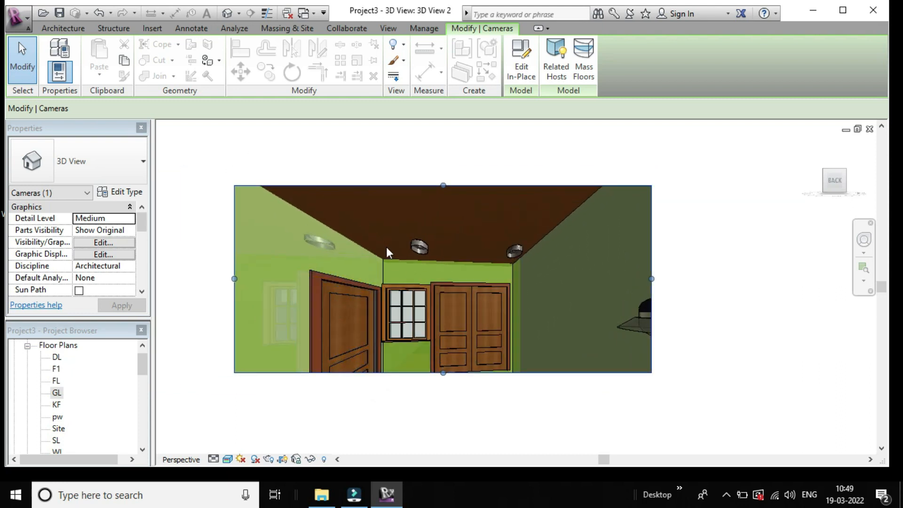
pyautogui.scroll(-1, 304, 250)
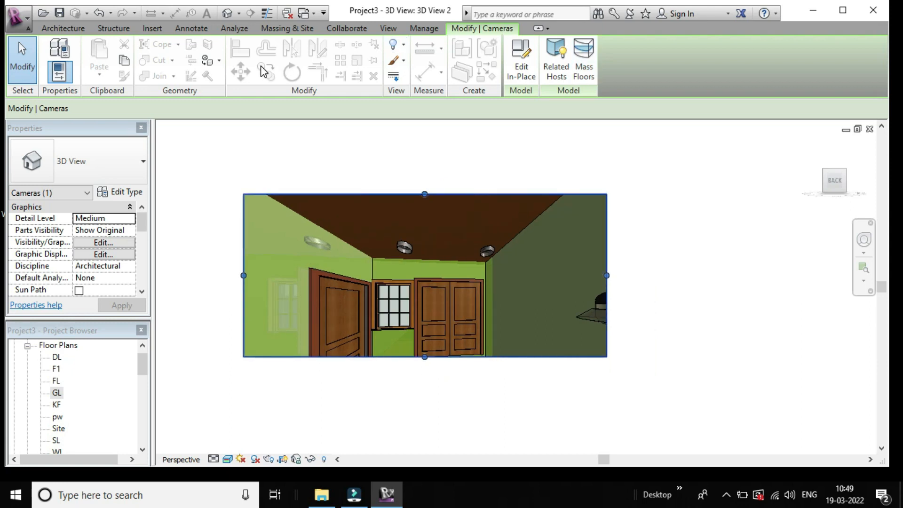
# Start the Paint command and browse the document materials to the Default Mass Interior Wall material
pyautogui.click(207, 61)
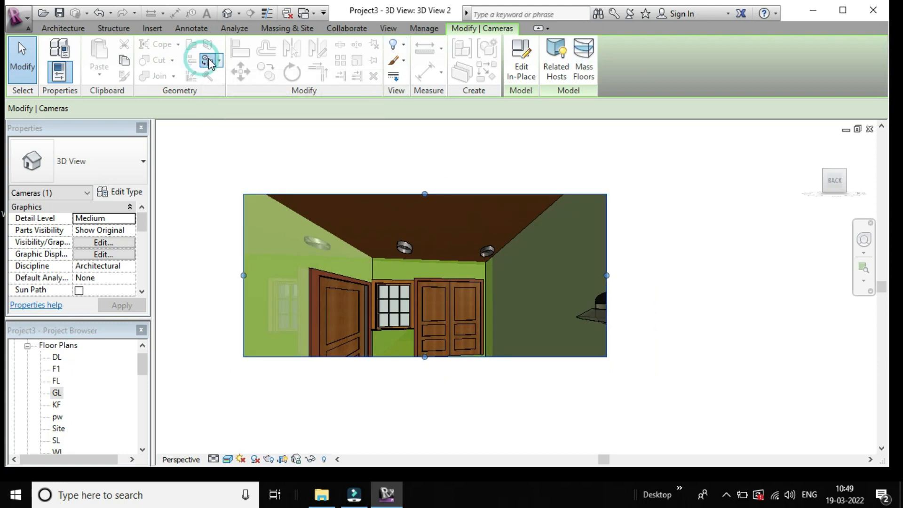
pyautogui.scroll(-3, 141, 240)
pyautogui.scroll(-10, 149, 252)
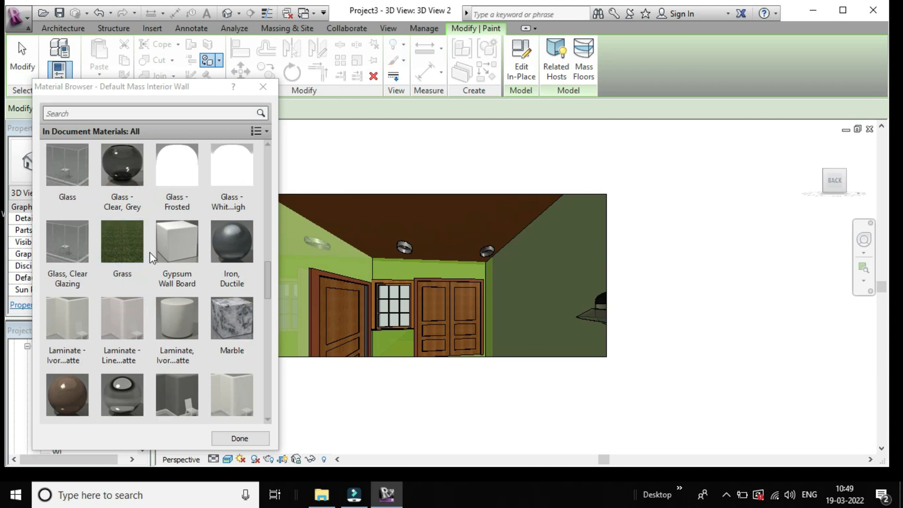
pyautogui.scroll(7, 150, 254)
pyautogui.scroll(-8, 150, 261)
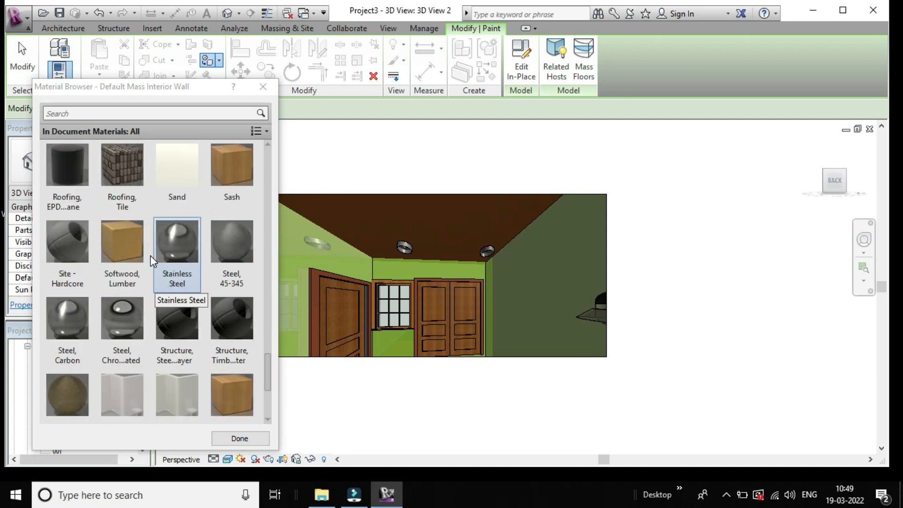
pyautogui.scroll(10, 163, 262)
pyautogui.scroll(5, 163, 263)
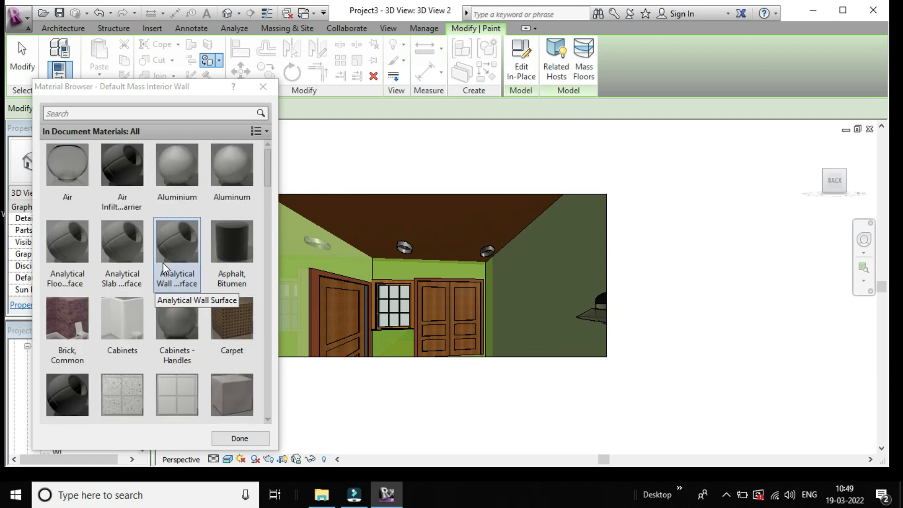
pyautogui.scroll(-5, 208, 270)
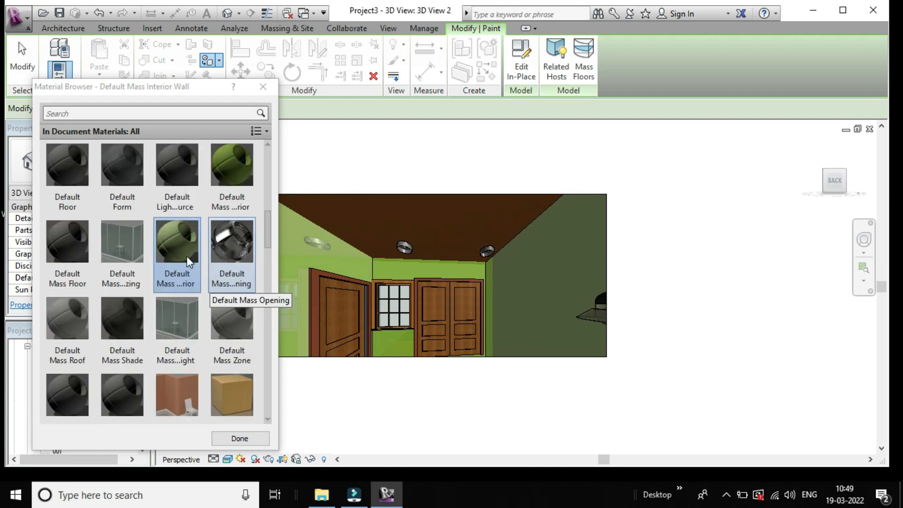
# Paint the entrance wall, its short return and both side walls with Default Mass Interior Wall, finishing the Paint command
pyautogui.click(337, 264)
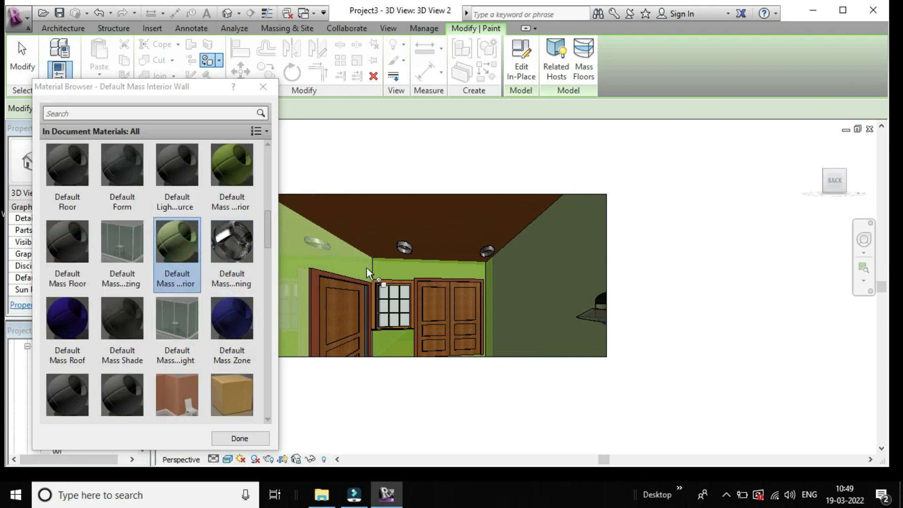
pyautogui.click(389, 269)
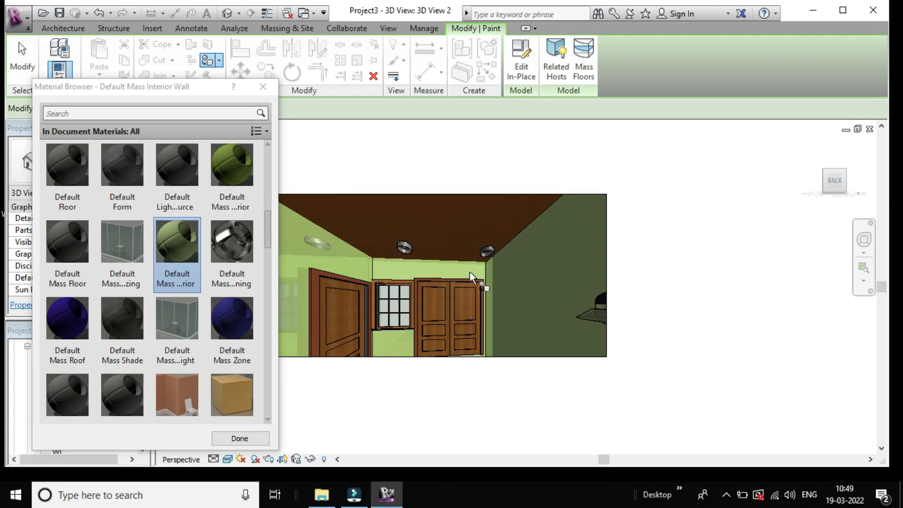
pyautogui.click(491, 298)
pyautogui.click(498, 302)
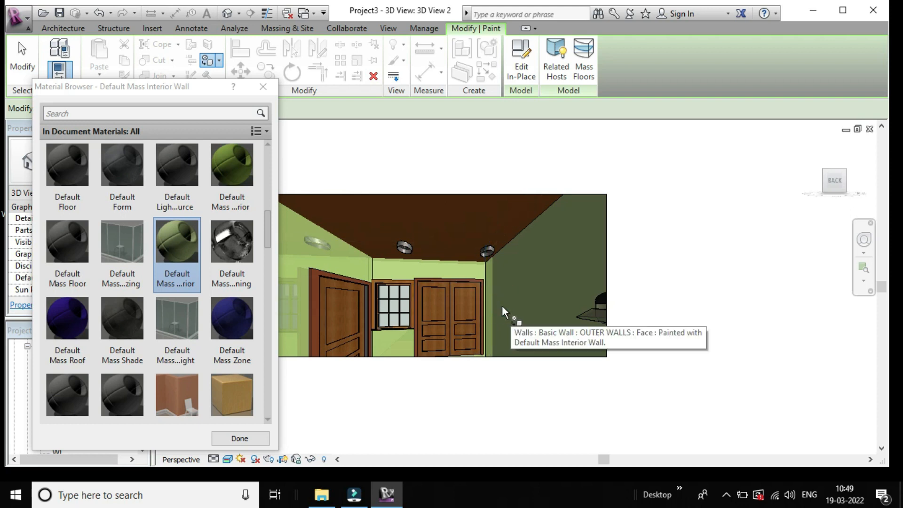
pyautogui.click(288, 290)
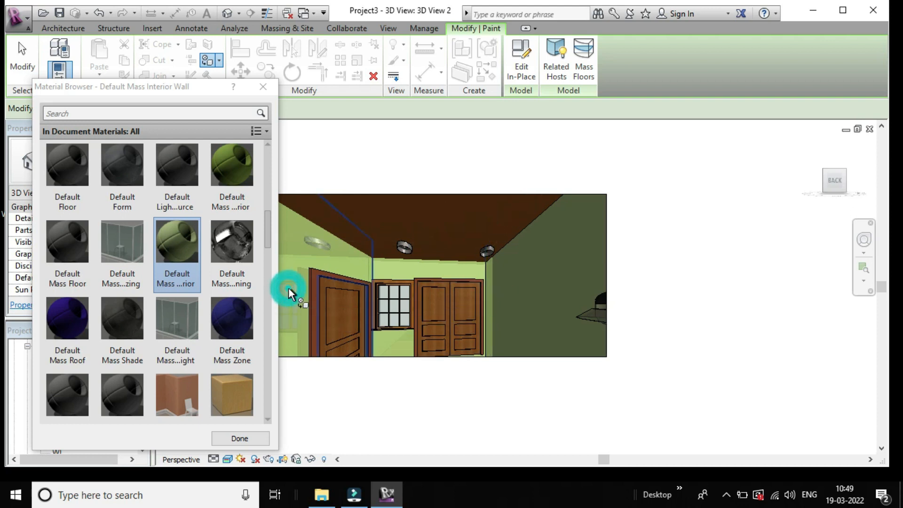
pyautogui.scroll(-2, 288, 287)
pyautogui.scroll(1, 289, 287)
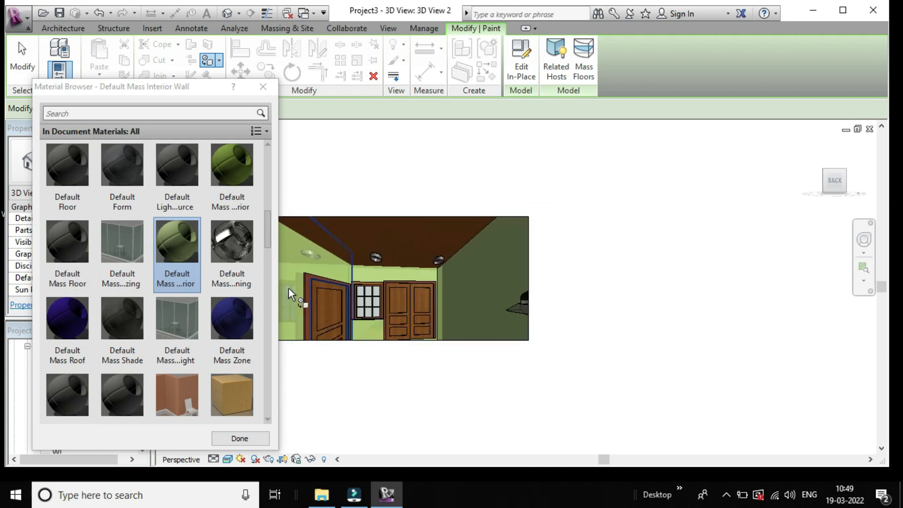
pyautogui.click(268, 94)
# Return to the GL floor plan and open the default 3D view, inspecting the house's front facade
pyautogui.click(388, 28)
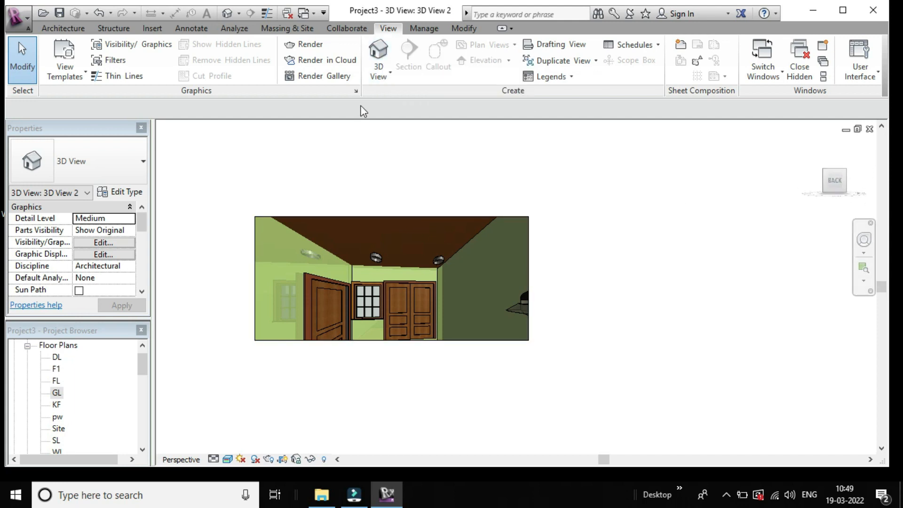
pyautogui.doubleClick(54, 398)
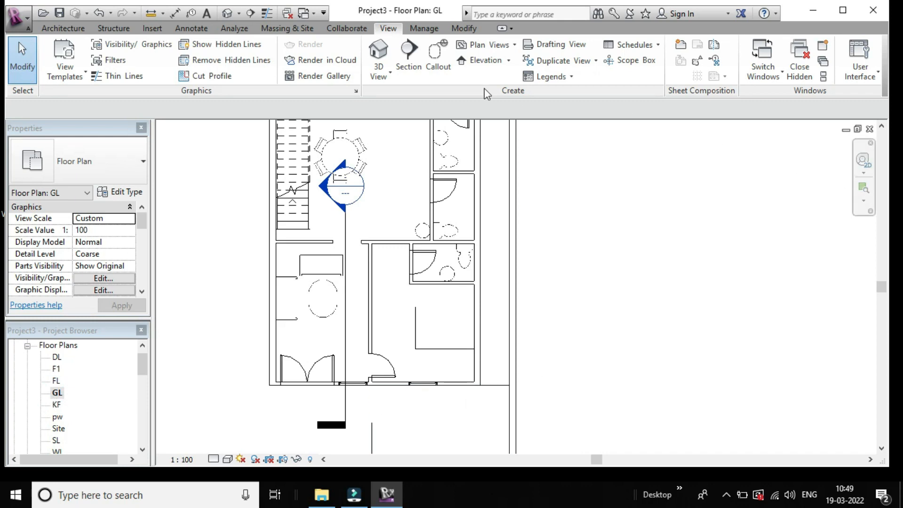
pyautogui.click(378, 49)
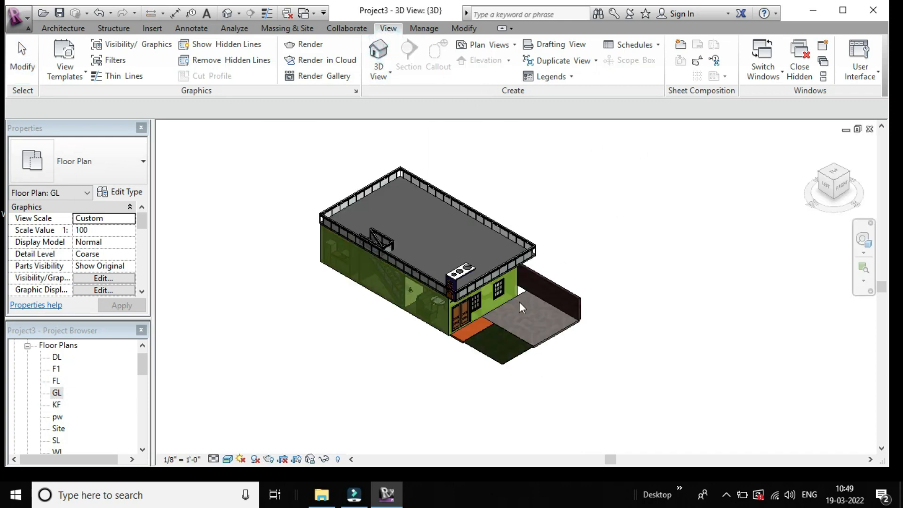
pyautogui.scroll(5, 442, 318)
pyautogui.scroll(-3, 423, 313)
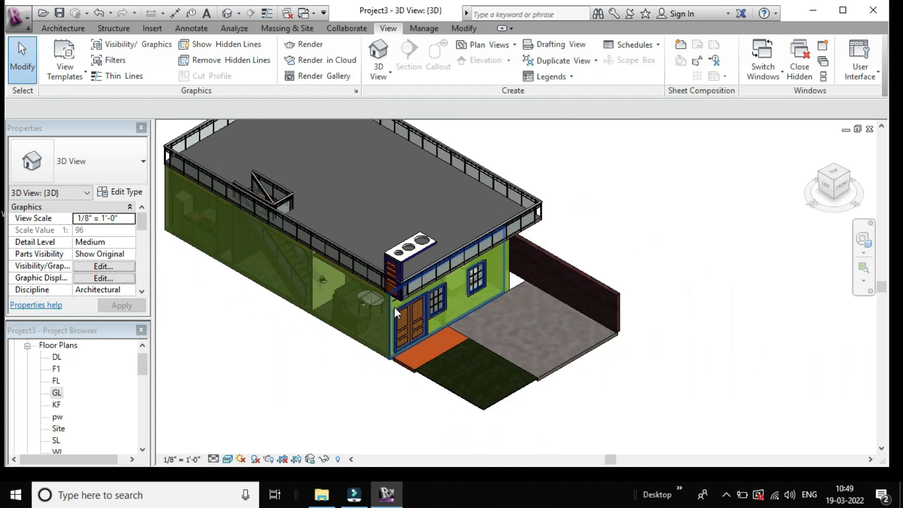
# Open the GL floor plan and place a camera at the front bedroom's doorway, aimed diagonally toward the attached bathroom's WC
pyautogui.doubleClick(56, 394)
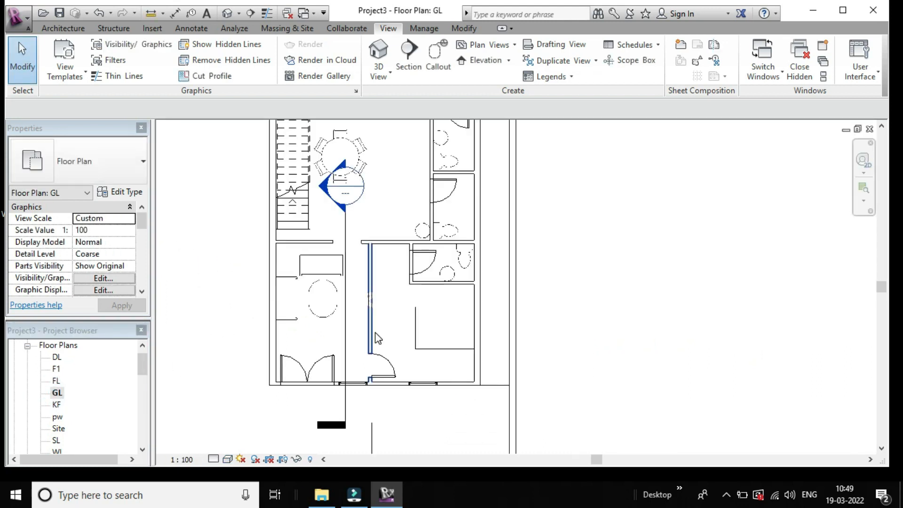
pyautogui.scroll(-1, 375, 332)
pyautogui.moveTo(706, 244); pyautogui.dragTo(712, 312, button='middle')
pyautogui.scroll(1, 678, 352)
pyautogui.moveTo(677, 352); pyautogui.dragTo(702, 284, button='middle')
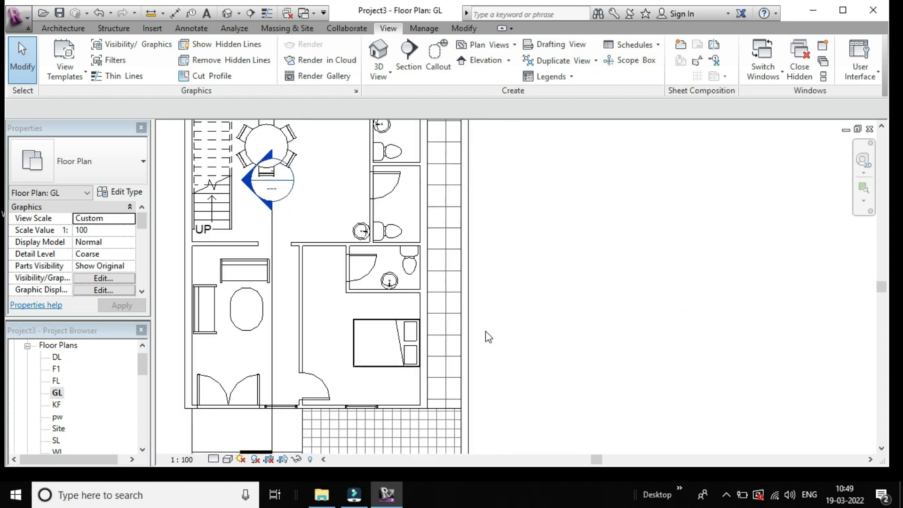
pyautogui.scroll(1, 329, 355)
pyautogui.moveTo(567, 368); pyautogui.dragTo(572, 365, button='middle')
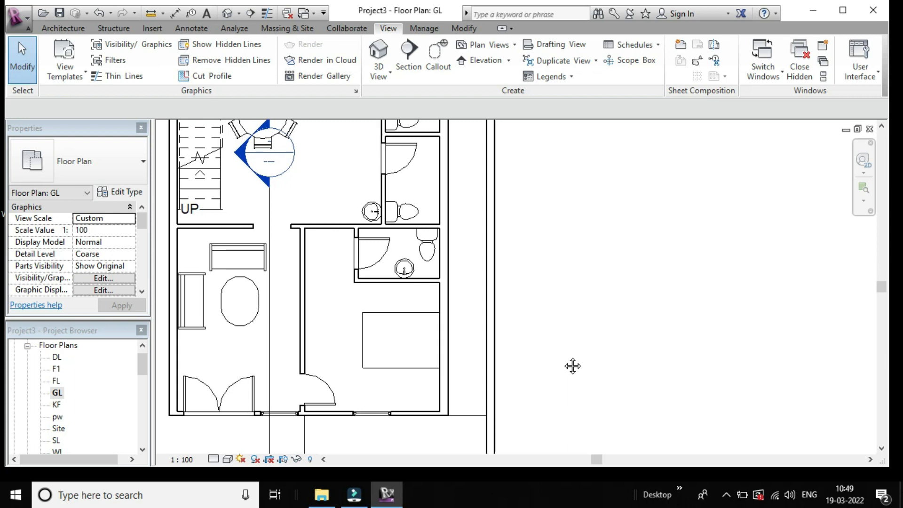
pyautogui.click(385, 76)
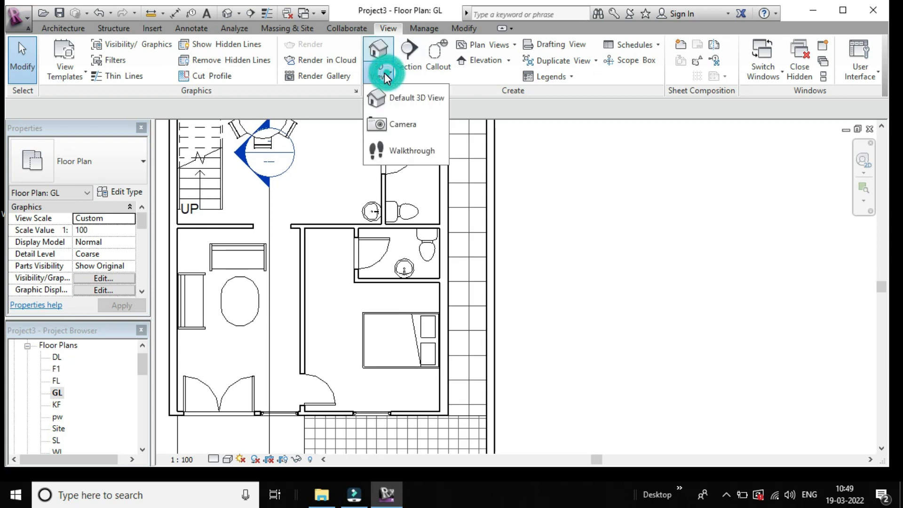
pyautogui.click(394, 121)
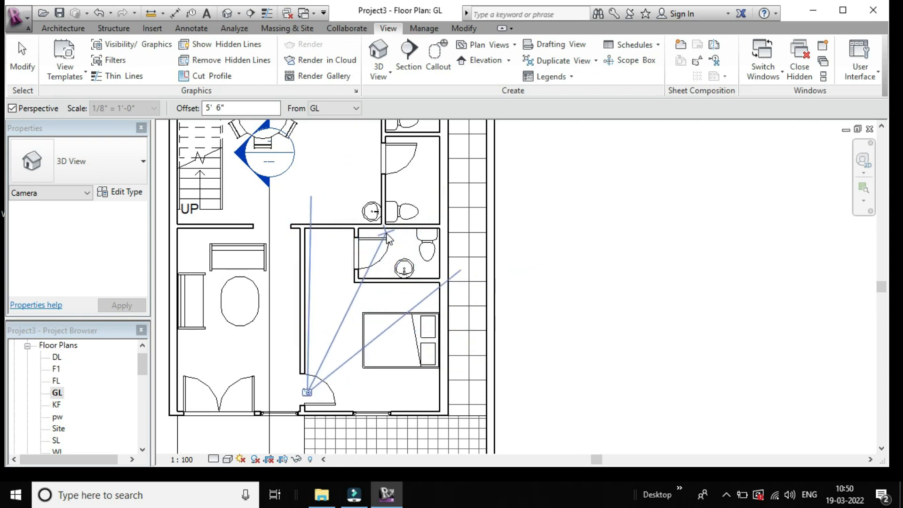
pyautogui.click(429, 262)
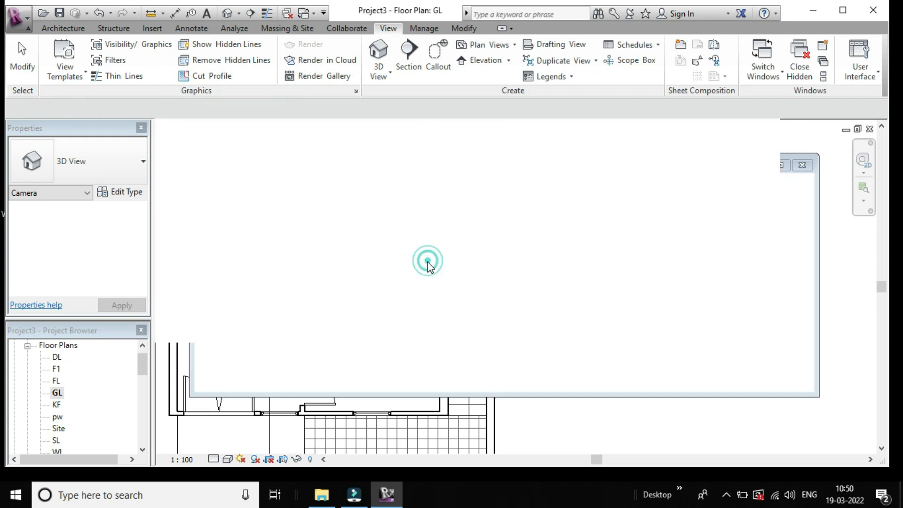
# Extend the bedroom camera view's crop region on all four sides to frame the bed, ceiling lights and full window
pyautogui.scroll(-3, 430, 267)
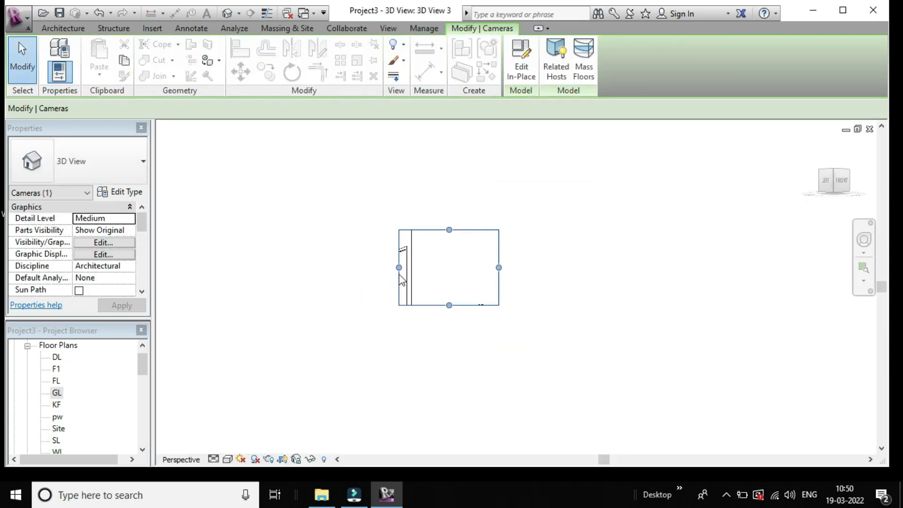
pyautogui.moveTo(391, 270); pyautogui.dragTo(72, 290)
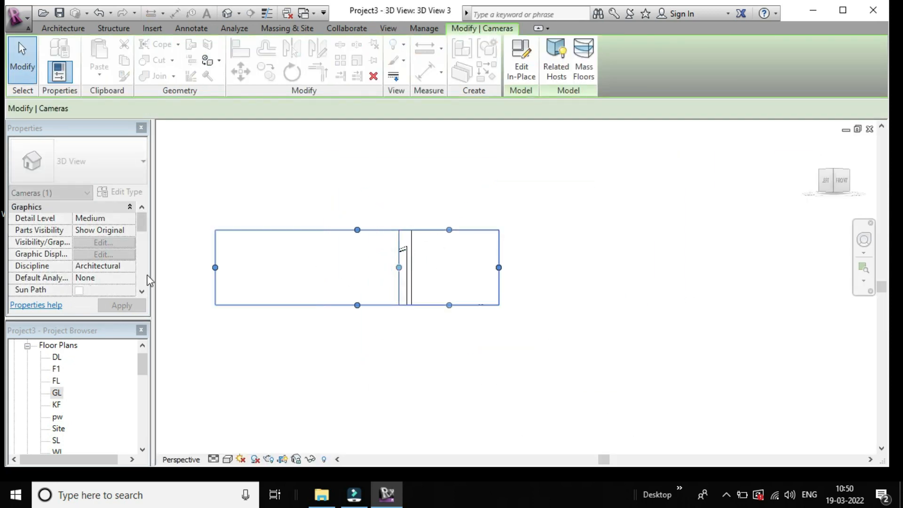
pyautogui.moveTo(215, 268); pyautogui.dragTo(227, 292)
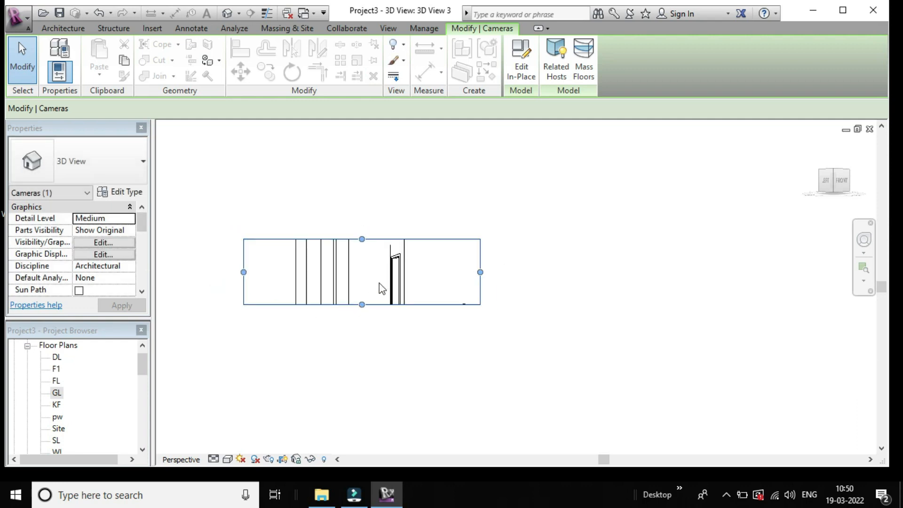
pyautogui.moveTo(361, 239); pyautogui.dragTo(369, 167)
pyautogui.moveTo(481, 235); pyautogui.dragTo(625, 266)
pyautogui.scroll(-2, 626, 267)
pyautogui.moveTo(501, 295); pyautogui.dragTo(478, 395)
pyautogui.scroll(-1, 478, 400)
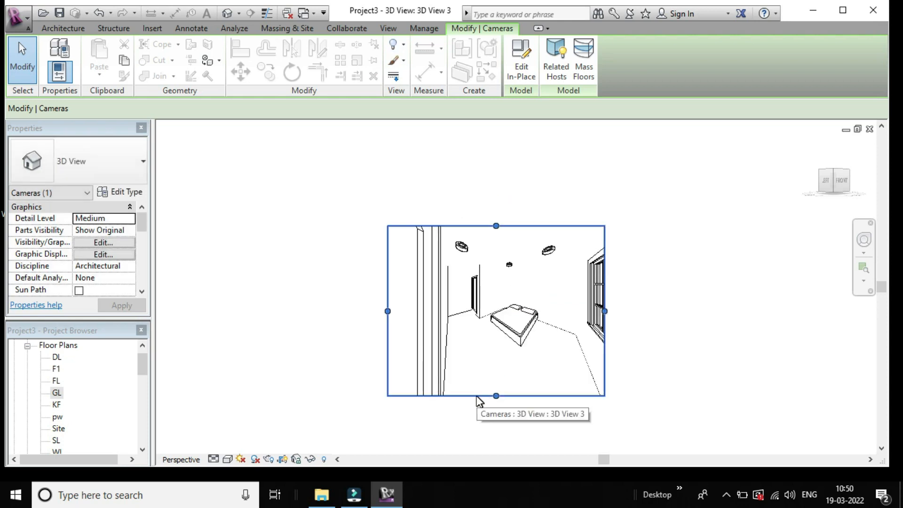
pyautogui.moveTo(389, 308); pyautogui.dragTo(314, 309)
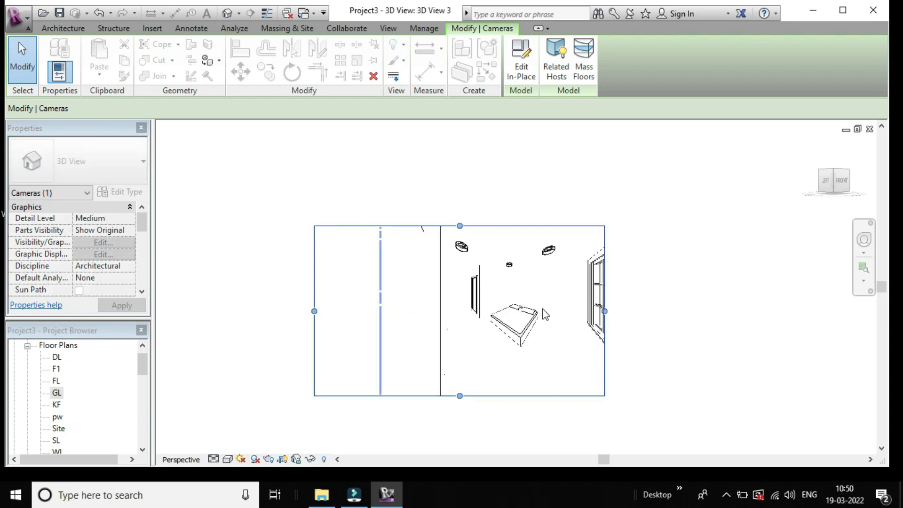
pyautogui.moveTo(604, 311); pyautogui.dragTo(691, 314)
# Set the bedroom camera view's visual style to Realistic and inspect the room's finishes
pyautogui.click(231, 460)
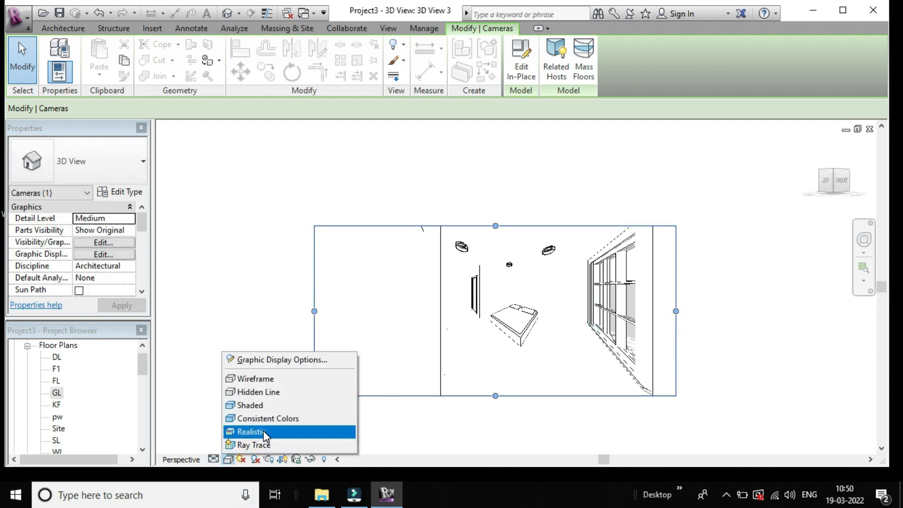
pyautogui.click(263, 431)
pyautogui.scroll(2, 428, 379)
pyautogui.scroll(-4, 444, 374)
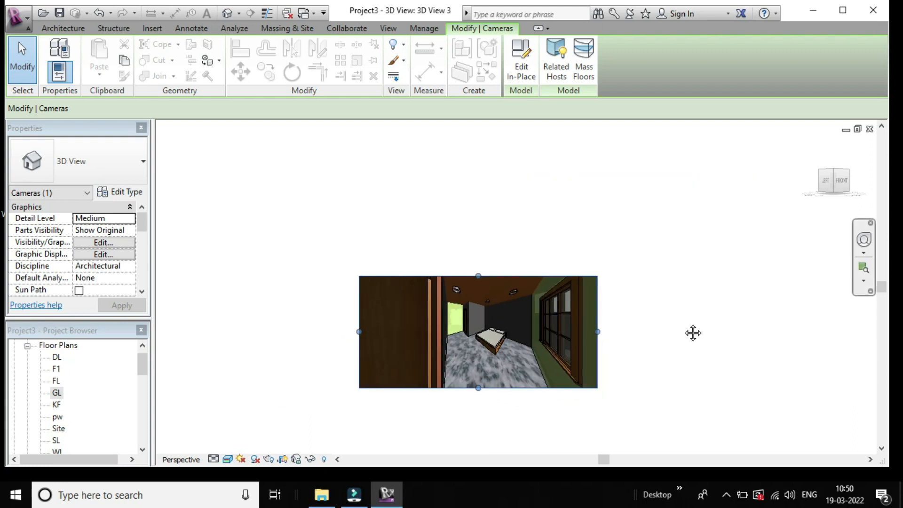
pyautogui.moveTo(828, 298); pyautogui.dragTo(693, 333, button='middle')
pyautogui.scroll(1, 676, 308)
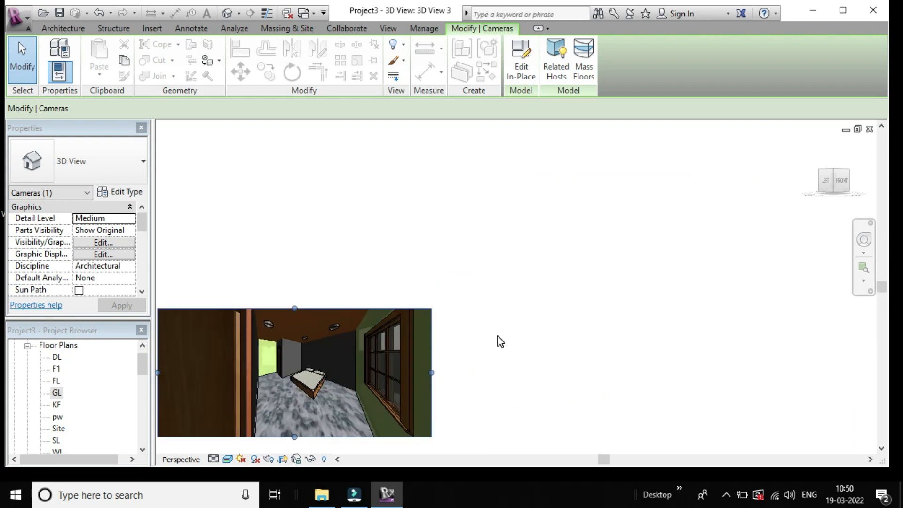
pyautogui.moveTo(507, 346); pyautogui.dragTo(595, 285, button='middle')
pyautogui.scroll(3, 595, 284)
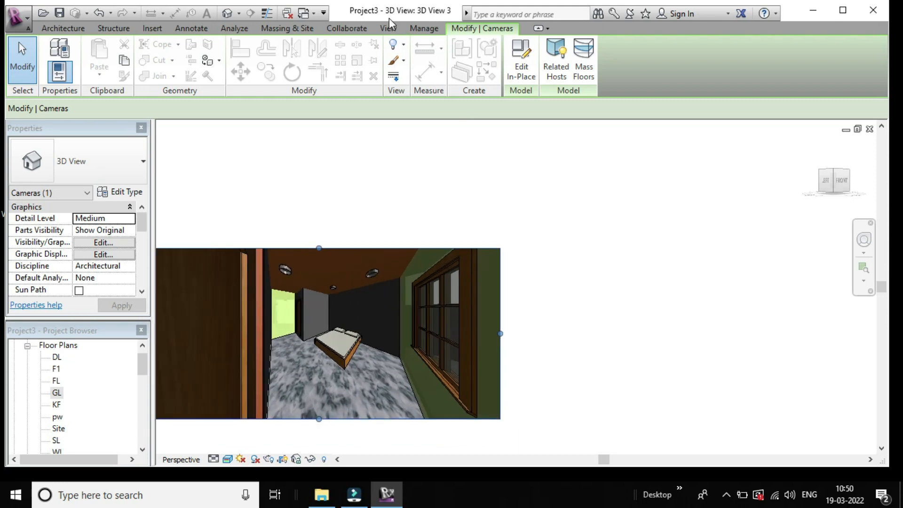
# Start the Paint command and browse the document materials, keeping Default Mass Interior Wall as the paint material
pyautogui.click(207, 62)
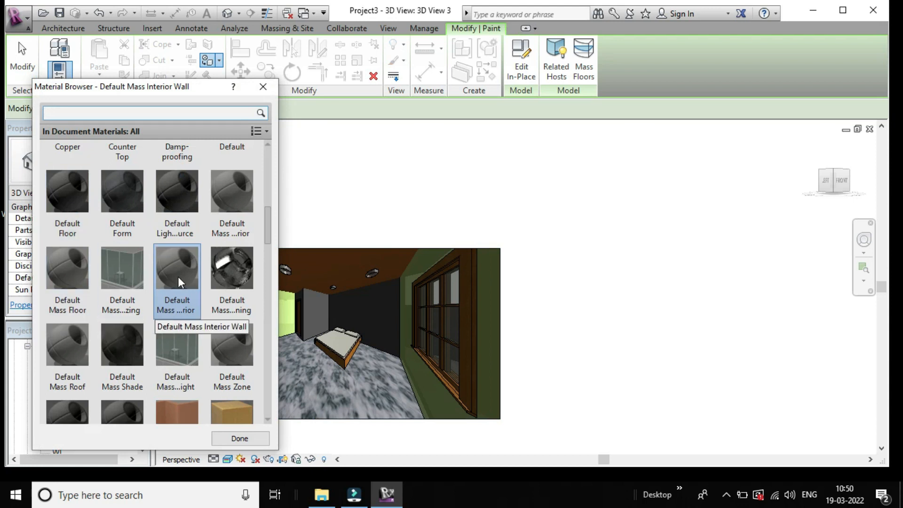
pyautogui.scroll(-5, 229, 305)
pyautogui.scroll(-5, 182, 258)
pyautogui.scroll(3, 182, 258)
pyautogui.scroll(-5, 182, 254)
pyautogui.scroll(8, 181, 254)
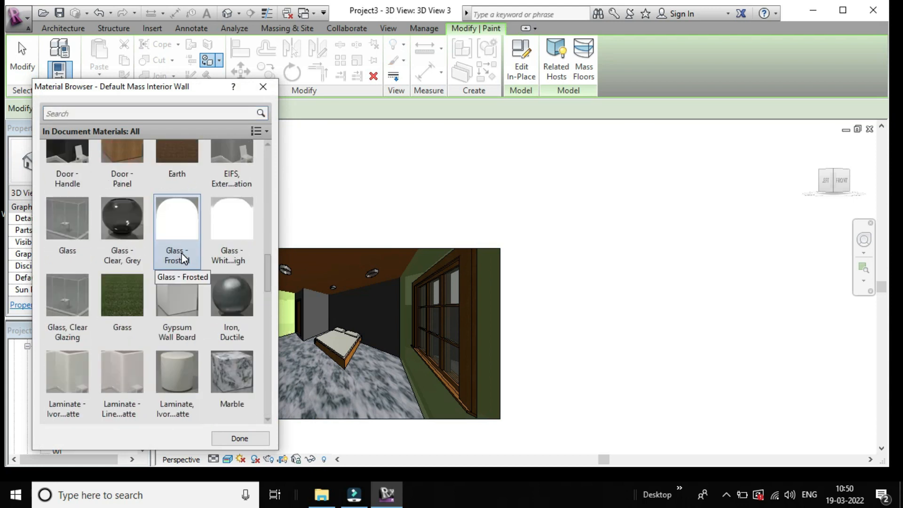
pyautogui.scroll(4, 182, 258)
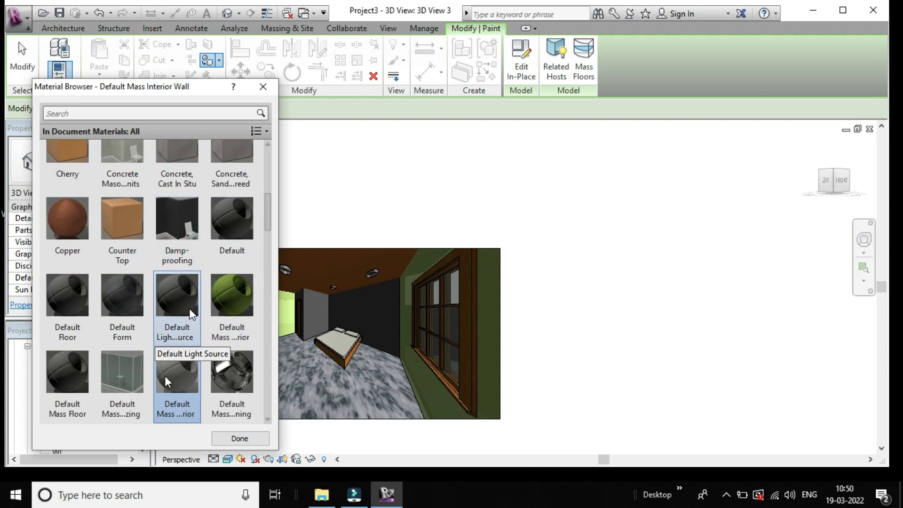
# Paint the wall behind the bed and the bathroom partition with Default Mass Interior Wall, finishing the Paint command
pyautogui.click(392, 311)
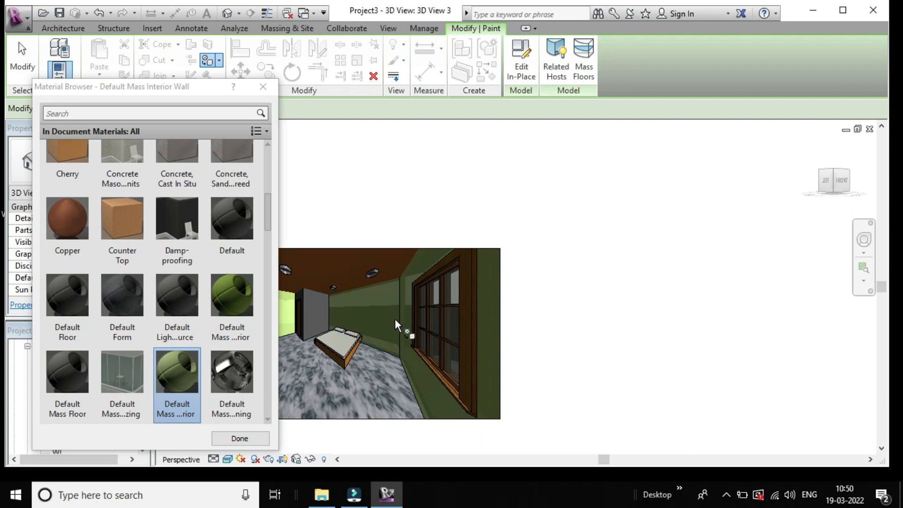
pyautogui.click(404, 323)
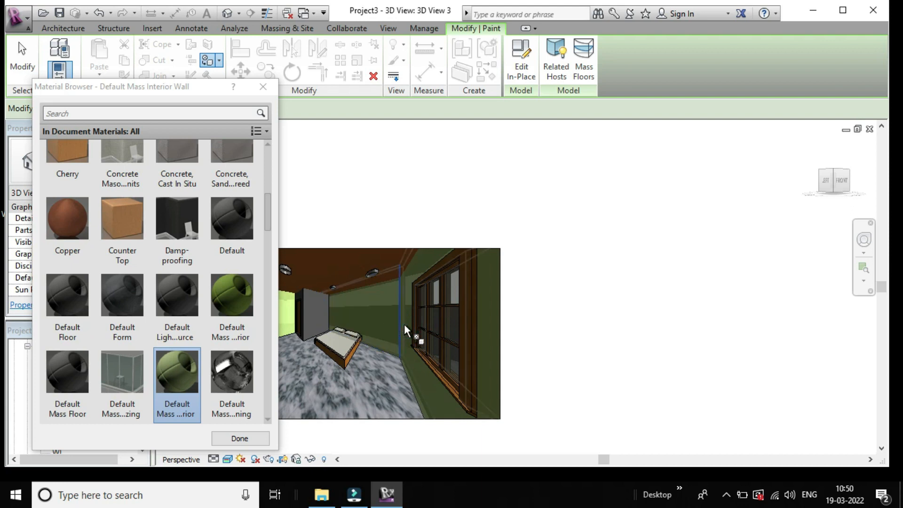
pyautogui.click(319, 309)
pyautogui.scroll(-2, 321, 311)
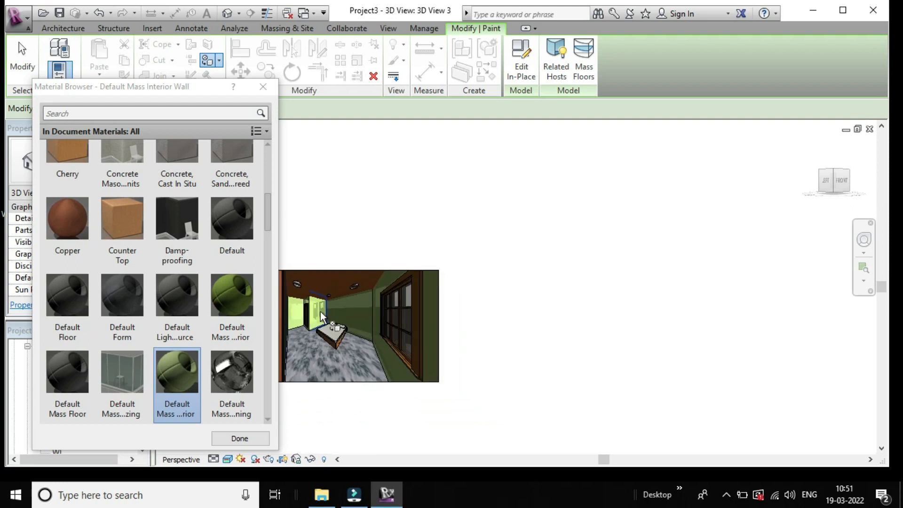
pyautogui.scroll(3, 292, 311)
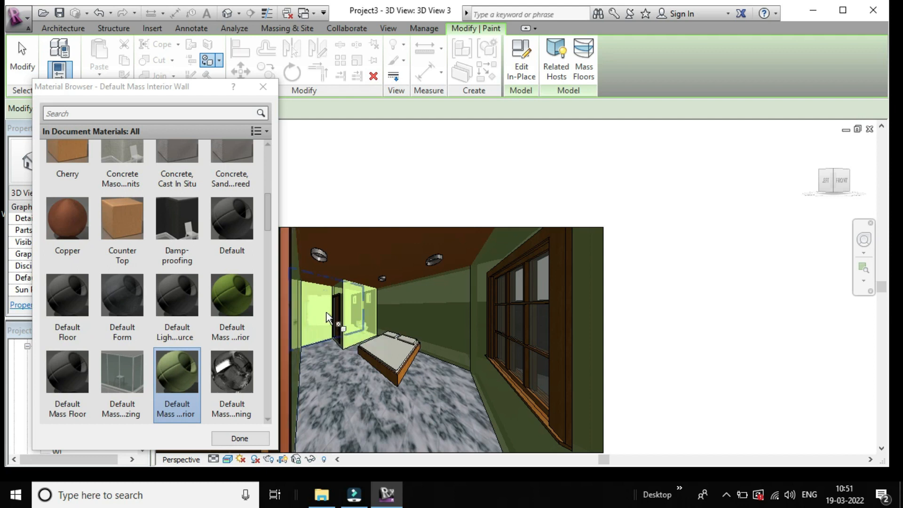
pyautogui.scroll(1, 323, 311)
pyautogui.scroll(-2, 323, 311)
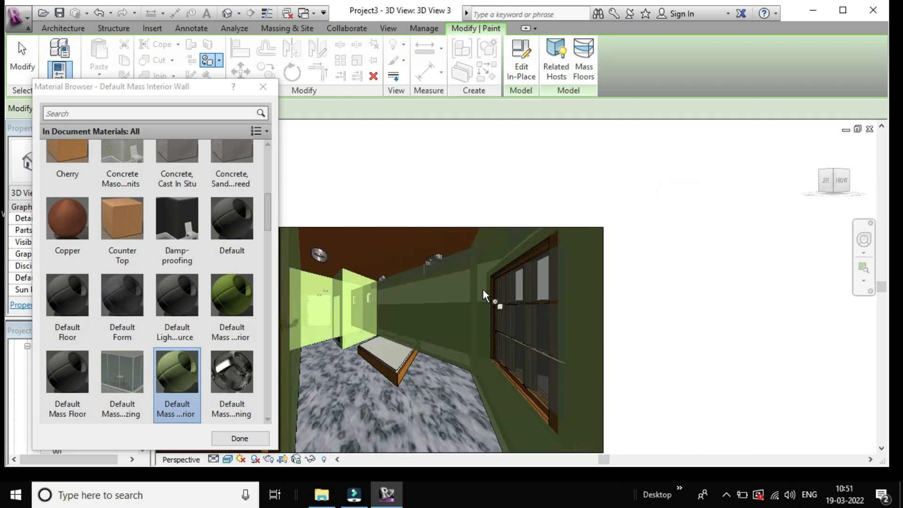
pyautogui.scroll(-3, 483, 289)
pyautogui.scroll(2, 504, 307)
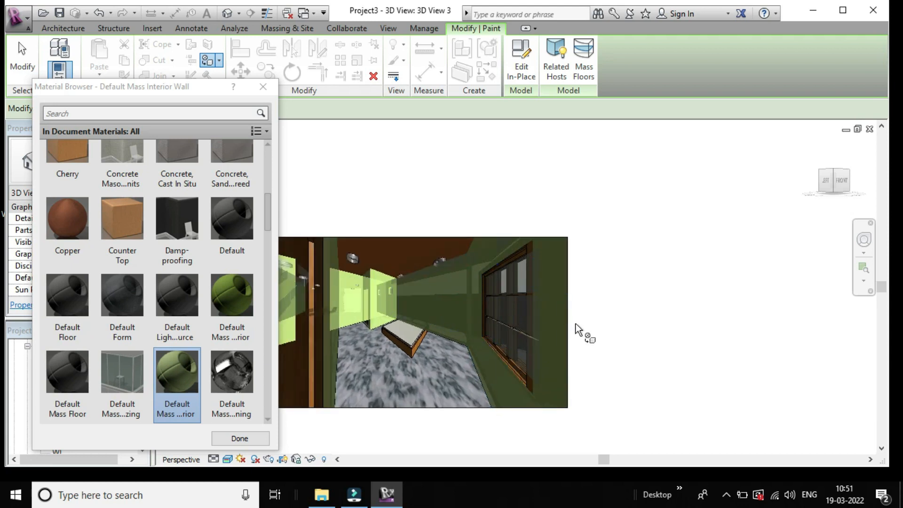
pyautogui.press('Escape')
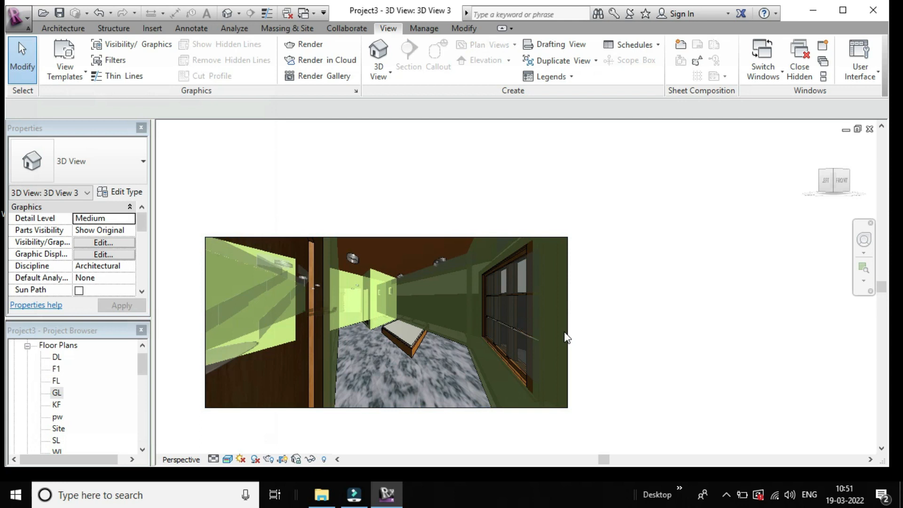
# Widen the bedroom view's crop region past the window and extend it downward to include more of the floor
pyautogui.click(568, 330)
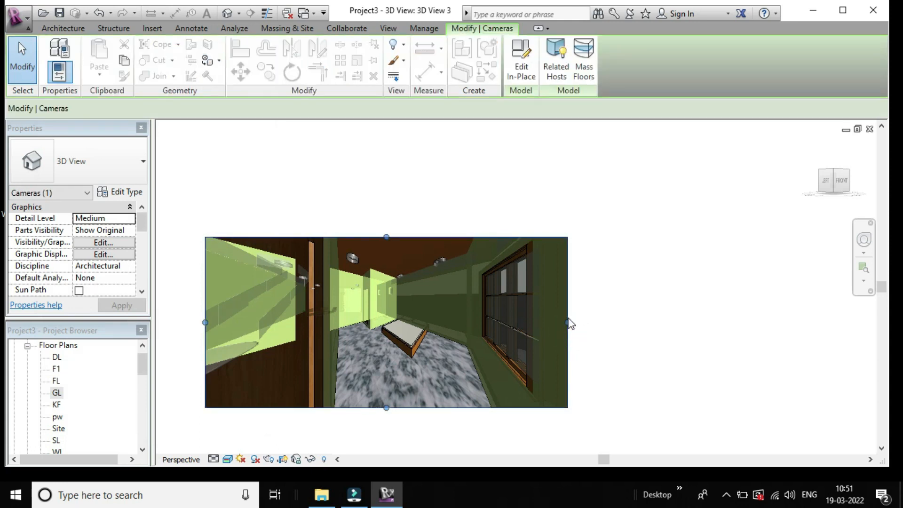
pyautogui.moveTo(567, 323); pyautogui.dragTo(739, 359)
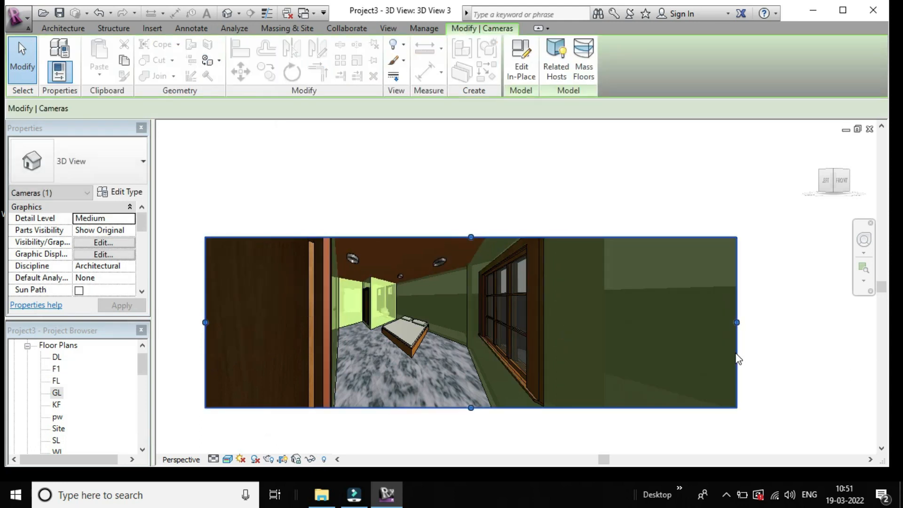
pyautogui.scroll(-2, 738, 359)
pyautogui.moveTo(584, 384); pyautogui.dragTo(585, 427)
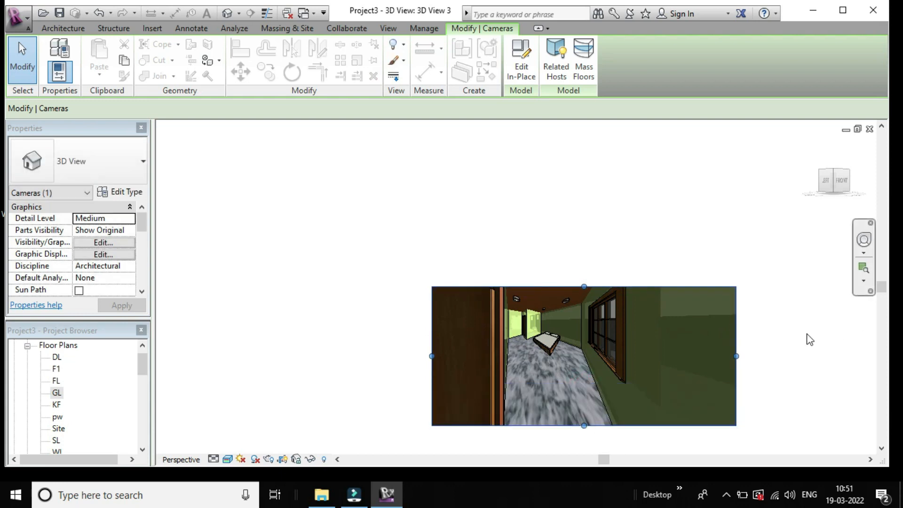
pyautogui.moveTo(807, 343); pyautogui.dragTo(710, 244, button='middle')
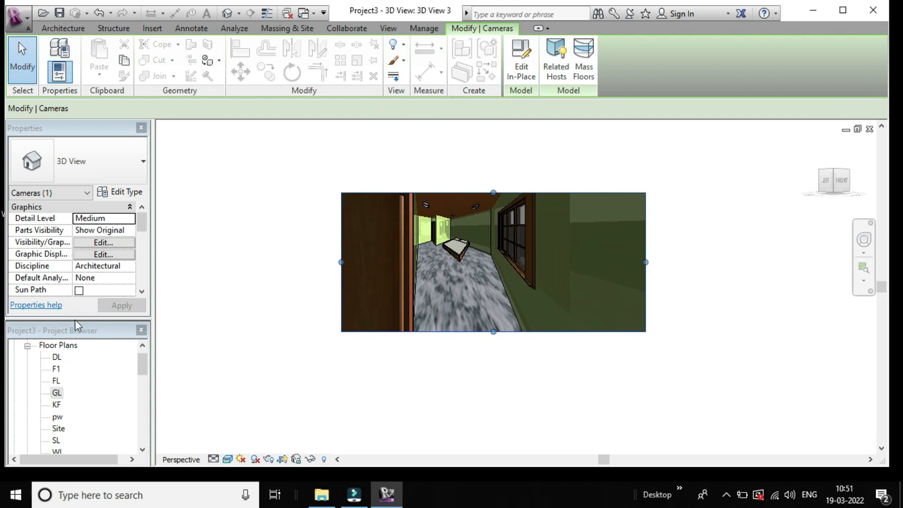
# From the GL floor plan, create a camera view between the front bedroom's bed and window, aimed at the bedroom door
pyautogui.doubleClick(58, 393)
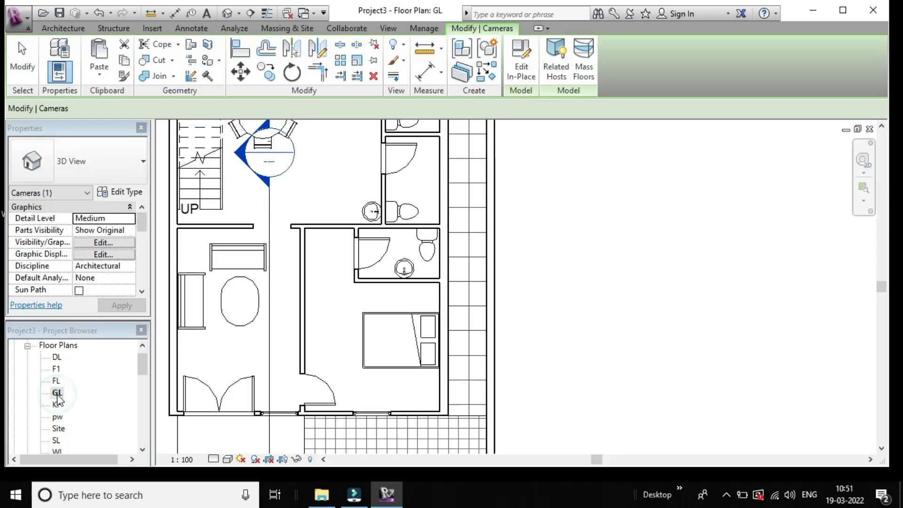
pyautogui.scroll(-2, 321, 336)
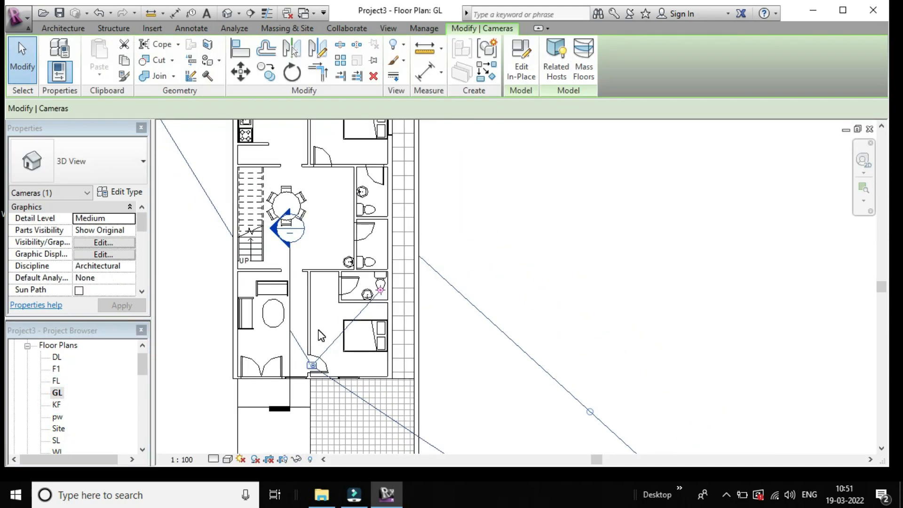
pyautogui.scroll(-2, 320, 335)
pyautogui.scroll(-5, 408, 229)
pyautogui.scroll(3, 423, 271)
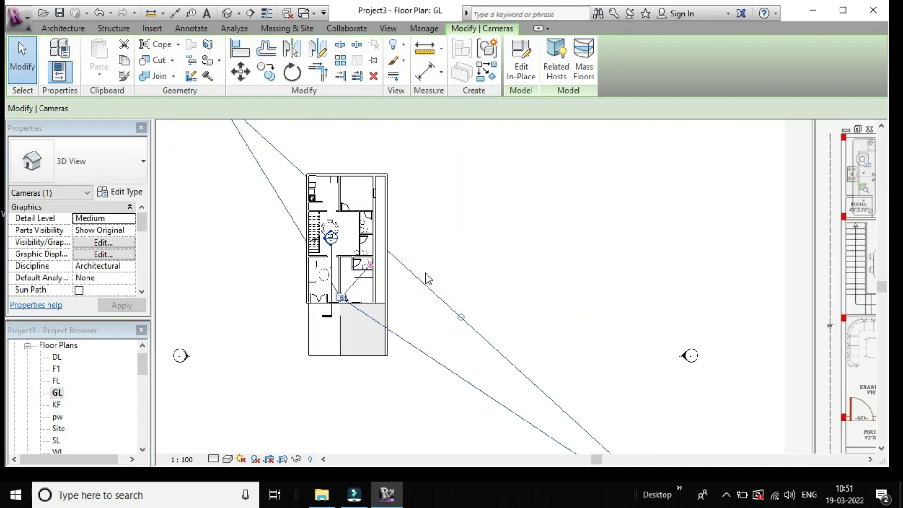
pyautogui.click(431, 243)
pyautogui.scroll(2, 362, 289)
pyautogui.scroll(5, 298, 318)
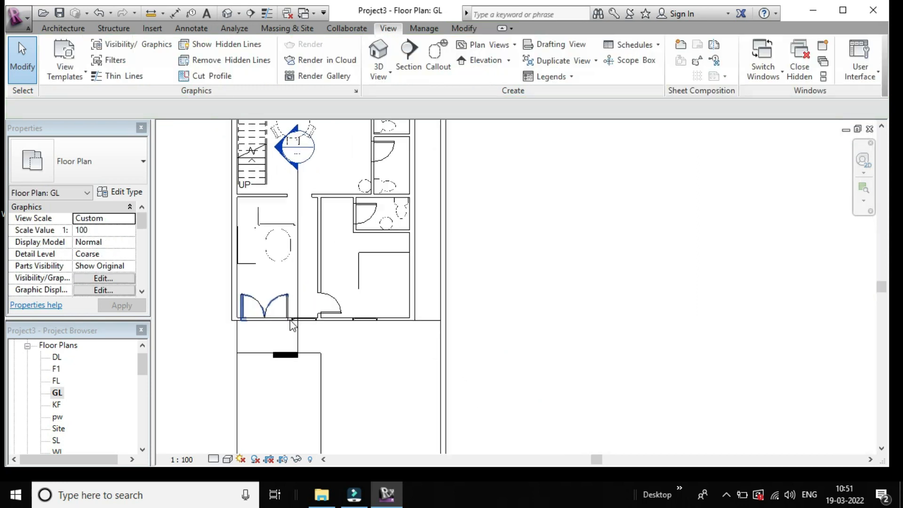
pyautogui.scroll(2, 328, 323)
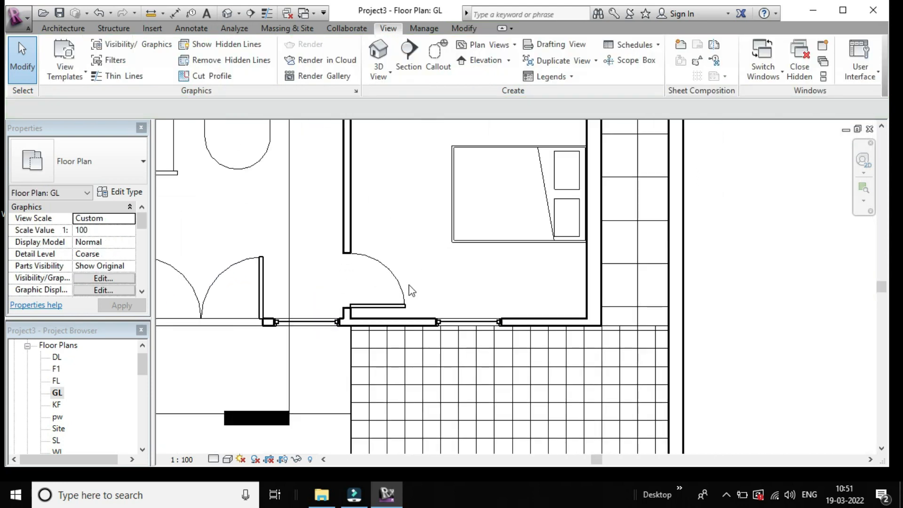
pyautogui.click(383, 75)
pyautogui.click(387, 125)
pyautogui.click(491, 262)
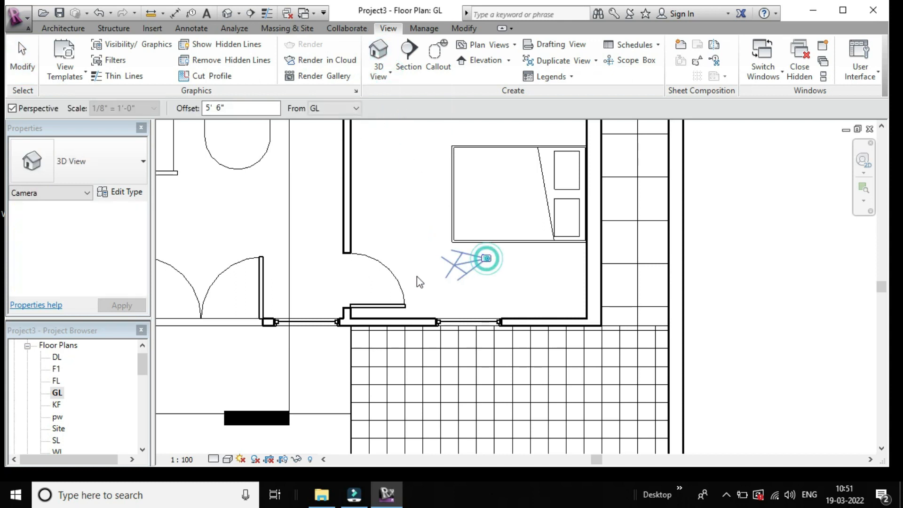
pyautogui.click(345, 277)
pyautogui.scroll(-3, 344, 276)
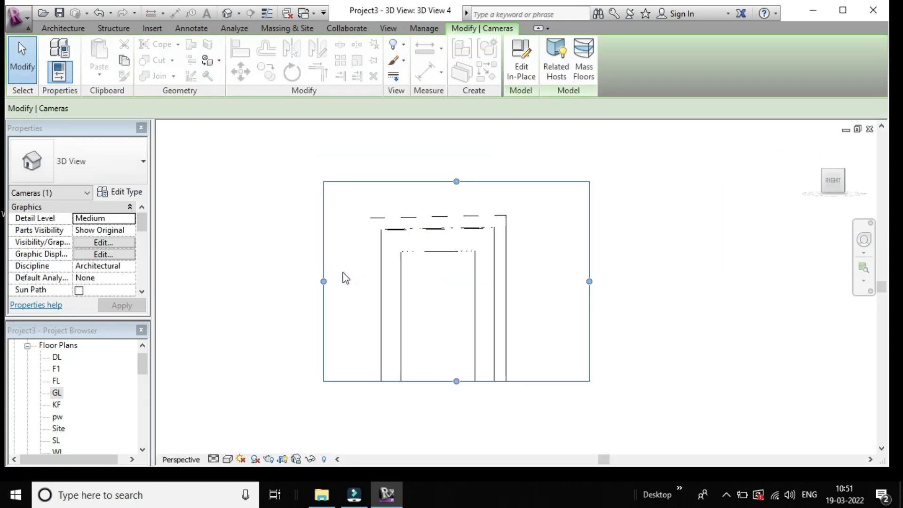
# Set the bedroom door camera view's visual style to Realistic and inspect the door and surrounding walls
pyautogui.click(227, 459)
pyautogui.click(249, 430)
pyautogui.scroll(-2, 541, 235)
pyautogui.scroll(2, 540, 234)
pyautogui.scroll(-1, 436, 227)
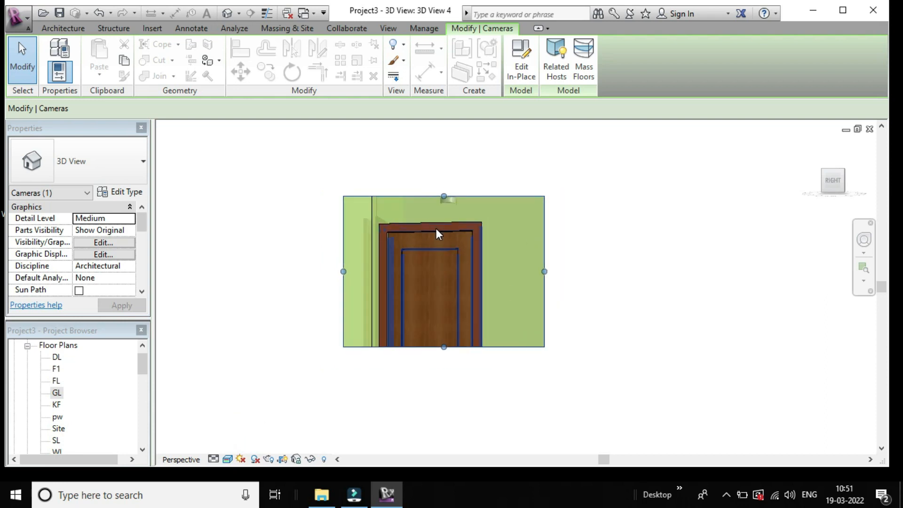
pyautogui.scroll(1, 436, 227)
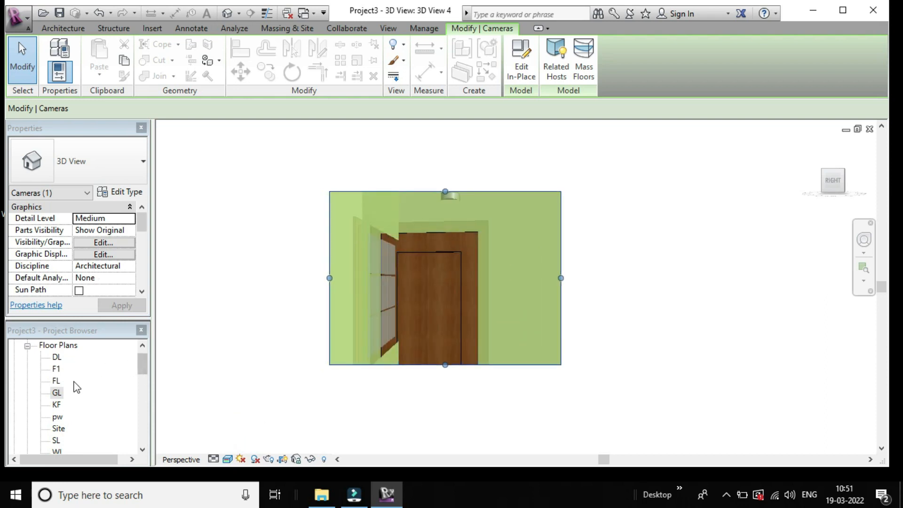
# From the GL floor plan, create a camera view in the front bedroom's attached bathroom, looking diagonally from beside the basin toward the door corner
pyautogui.doubleClick(62, 392)
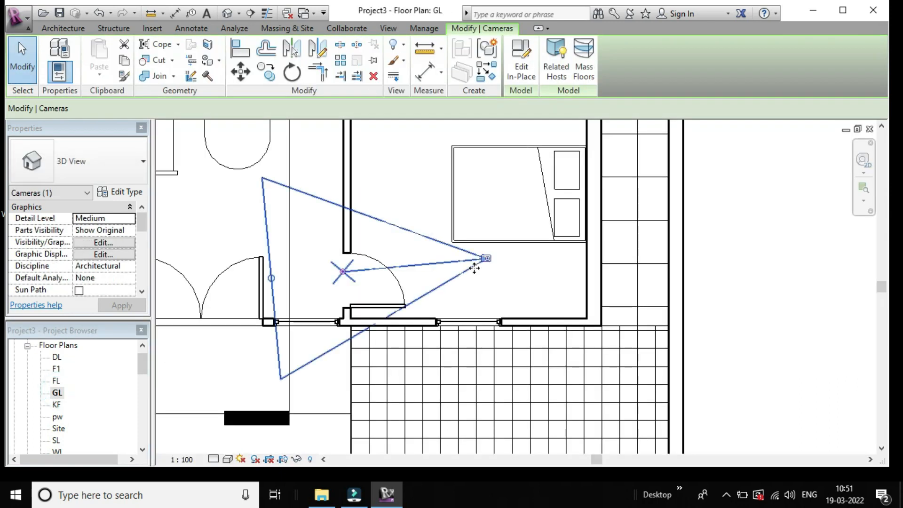
pyautogui.scroll(-2, 475, 268)
pyautogui.click(592, 201)
pyautogui.scroll(-1, 591, 202)
pyautogui.moveTo(597, 220); pyautogui.dragTo(567, 307, button='middle')
pyautogui.moveTo(544, 270)
pyautogui.mouseDown(button='middle')
pyautogui.moveTo(575, 225)
pyautogui.moveTo(566, 235)
pyautogui.mouseUp(button='middle')
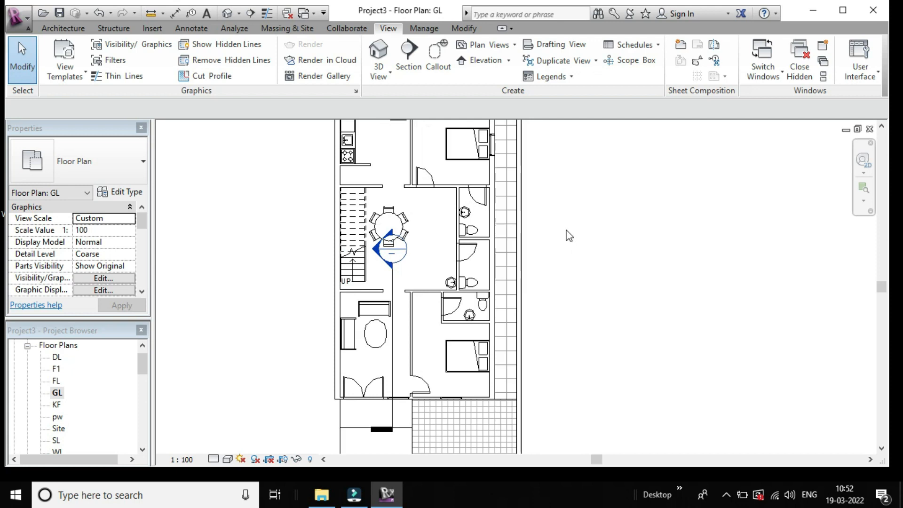
pyautogui.scroll(1, 566, 236)
pyautogui.scroll(1, 536, 317)
pyautogui.moveTo(535, 317); pyautogui.dragTo(552, 292, button='middle')
pyautogui.scroll(1, 545, 285)
pyautogui.scroll(1, 533, 343)
pyautogui.moveTo(534, 343); pyautogui.dragTo(560, 325, button='middle')
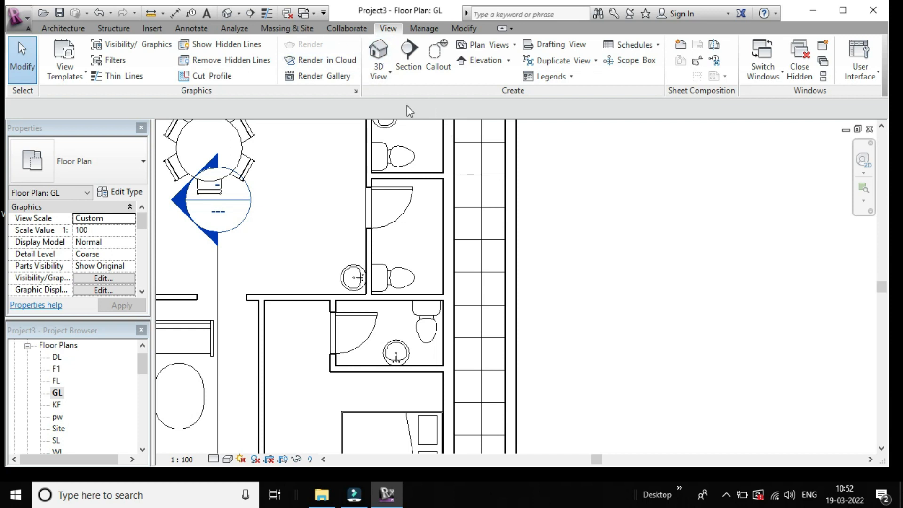
pyautogui.click(383, 70)
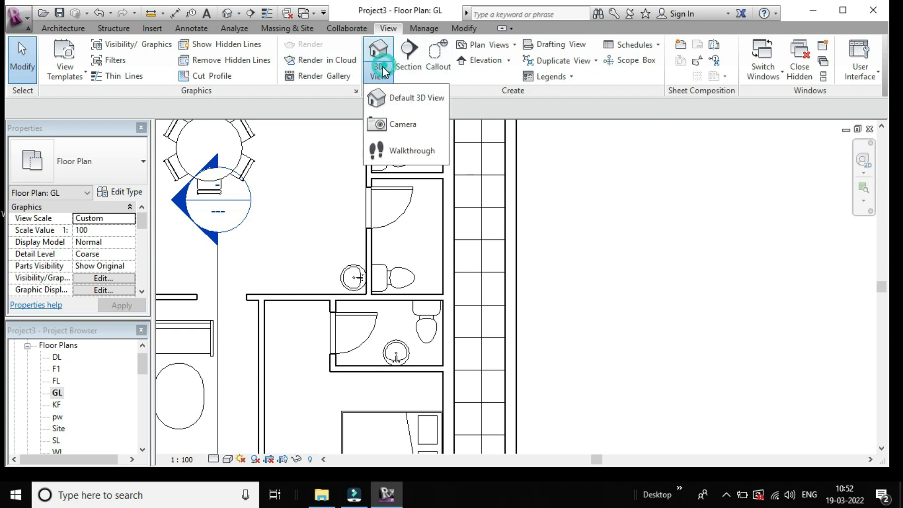
pyautogui.click(397, 125)
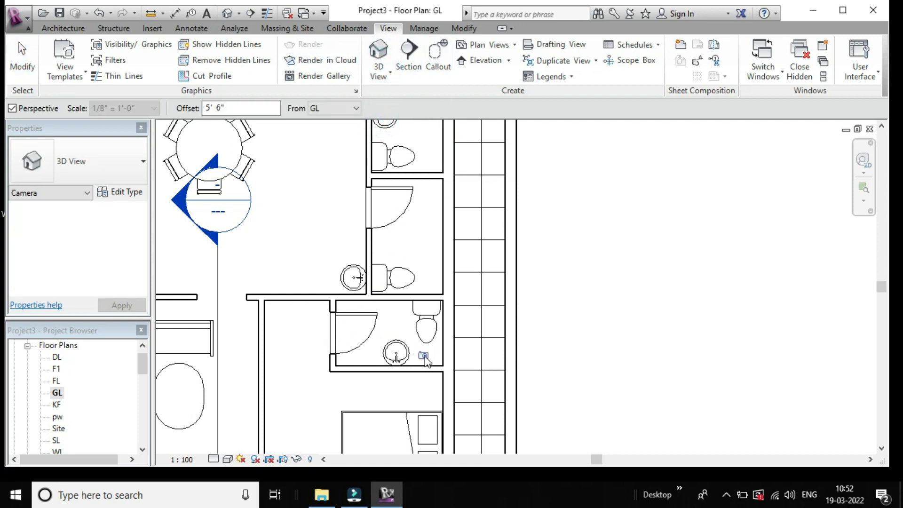
pyautogui.click(435, 358)
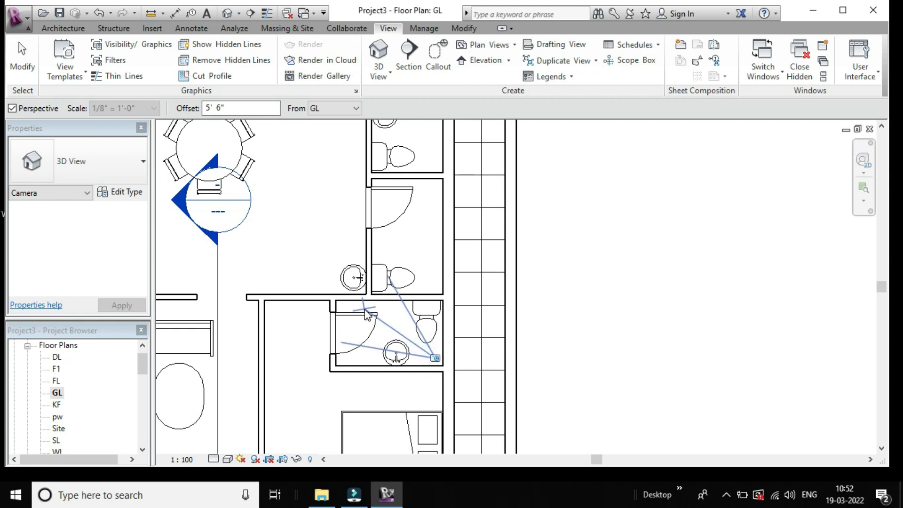
pyautogui.click(338, 297)
# Enlarge the attached bathroom view's crop region on all four sides and set its visual style to Realistic
pyautogui.scroll(-3, 339, 305)
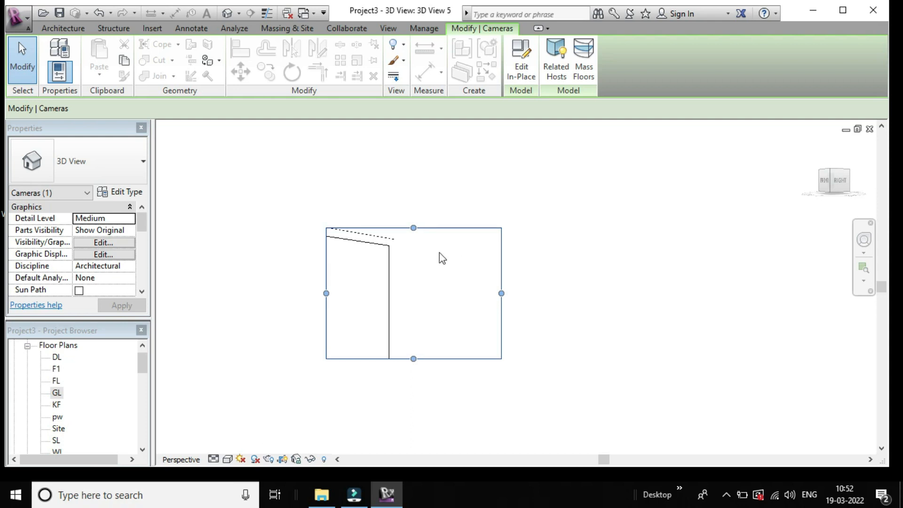
pyautogui.moveTo(413, 229); pyautogui.dragTo(412, 138)
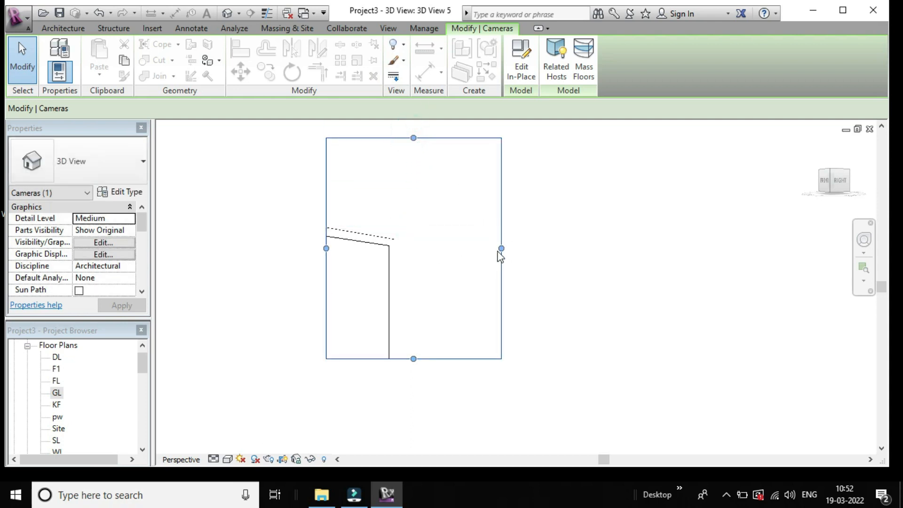
pyautogui.moveTo(502, 248); pyautogui.dragTo(767, 256)
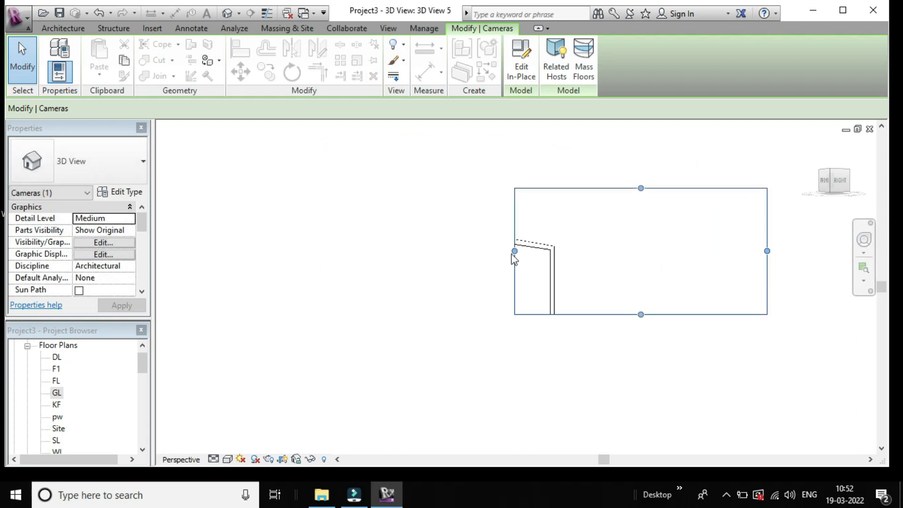
pyautogui.moveTo(512, 254); pyautogui.dragTo(281, 273)
pyautogui.moveTo(462, 302); pyautogui.dragTo(462, 405)
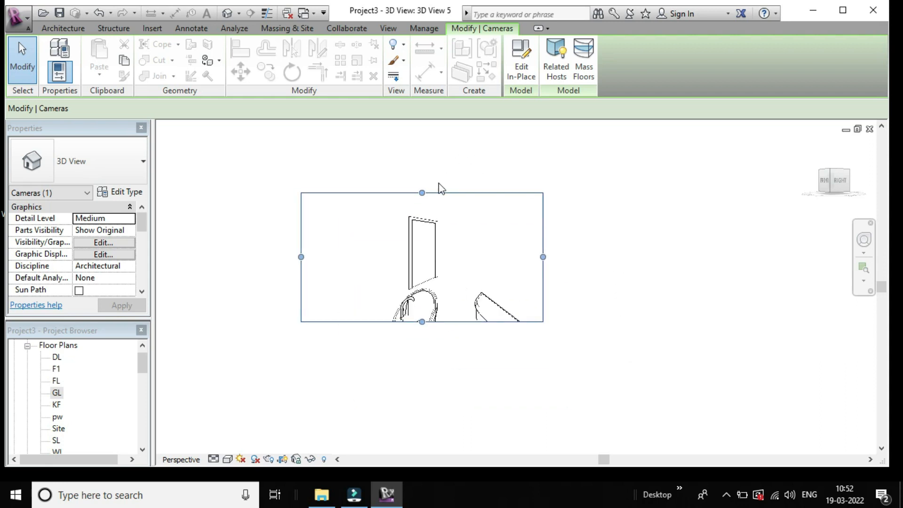
pyautogui.moveTo(426, 195); pyautogui.dragTo(617, 258)
pyautogui.moveTo(301, 236); pyautogui.dragTo(184, 241)
pyautogui.moveTo(401, 321); pyautogui.dragTo(409, 392)
pyautogui.click(228, 459)
pyautogui.click(259, 431)
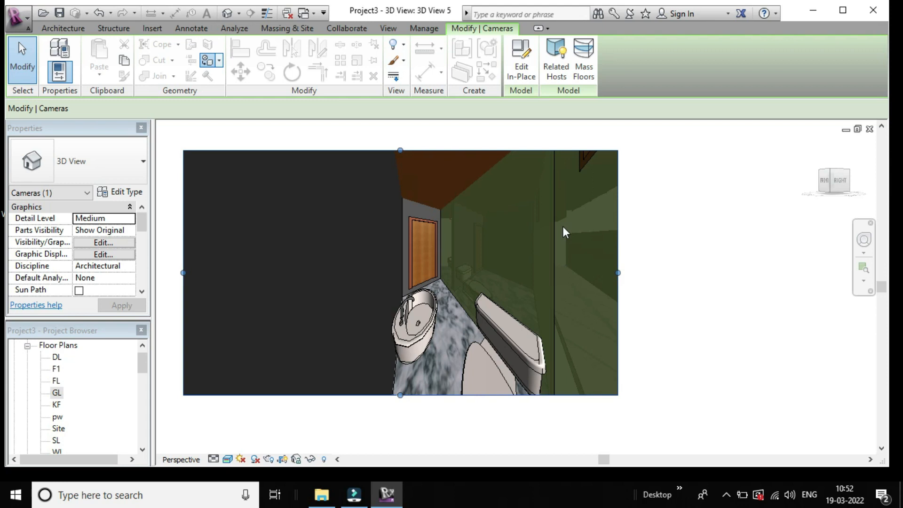
# Paint the bathroom wall beside the basin and the door wall with Default Mass Interior Wall, ending the Paint command
pyautogui.press('p')
pyautogui.press('t')
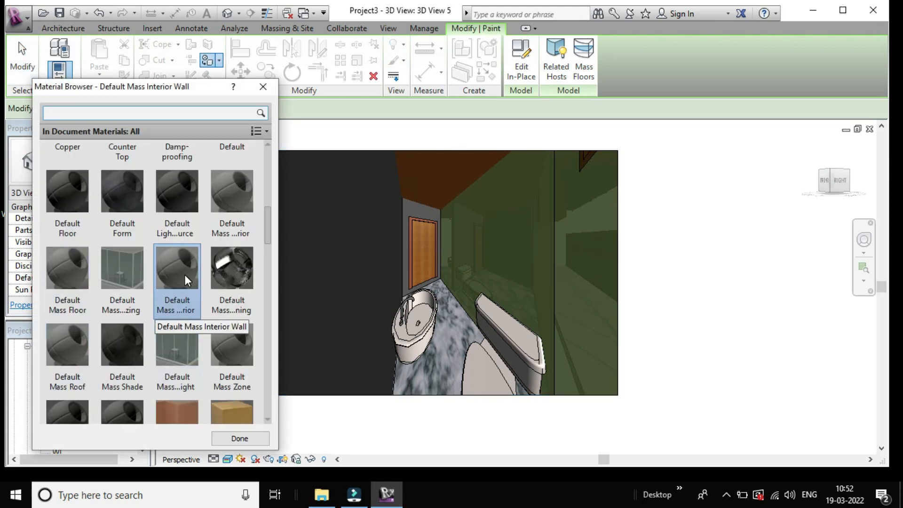
pyautogui.click(185, 276)
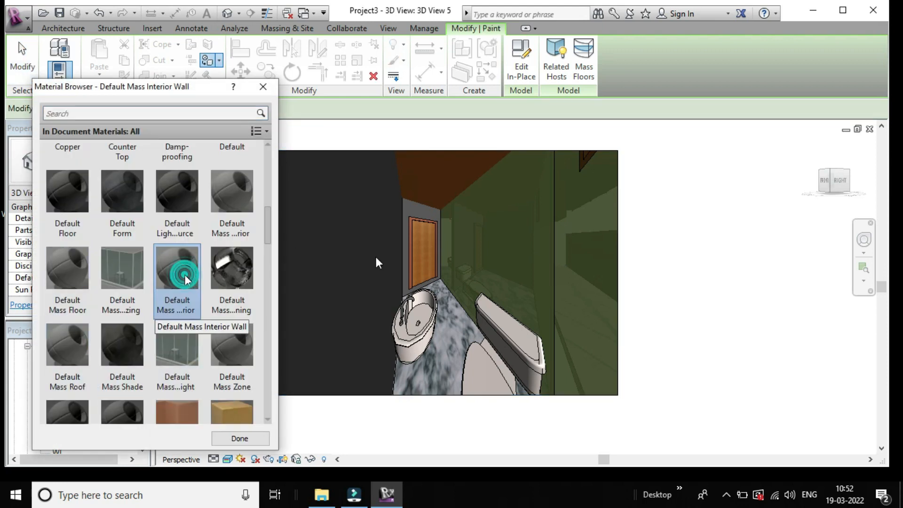
pyautogui.click(398, 242)
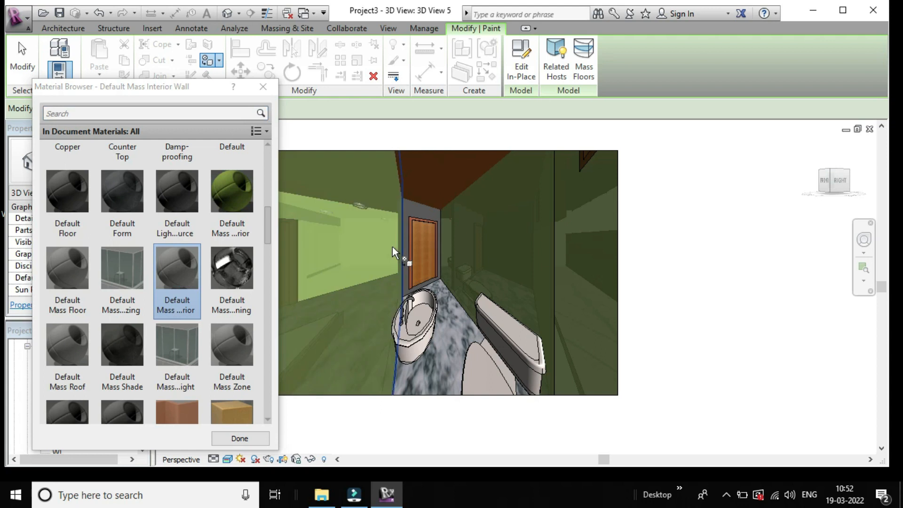
pyautogui.click(414, 212)
pyautogui.scroll(-2, 413, 212)
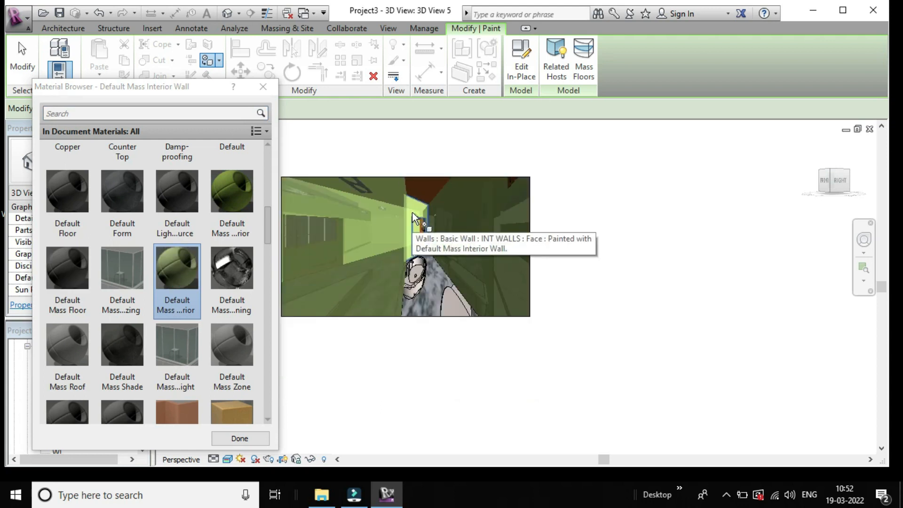
pyautogui.click(267, 91)
pyautogui.scroll(-1, 451, 252)
pyautogui.scroll(3, 453, 252)
pyautogui.scroll(-1, 453, 252)
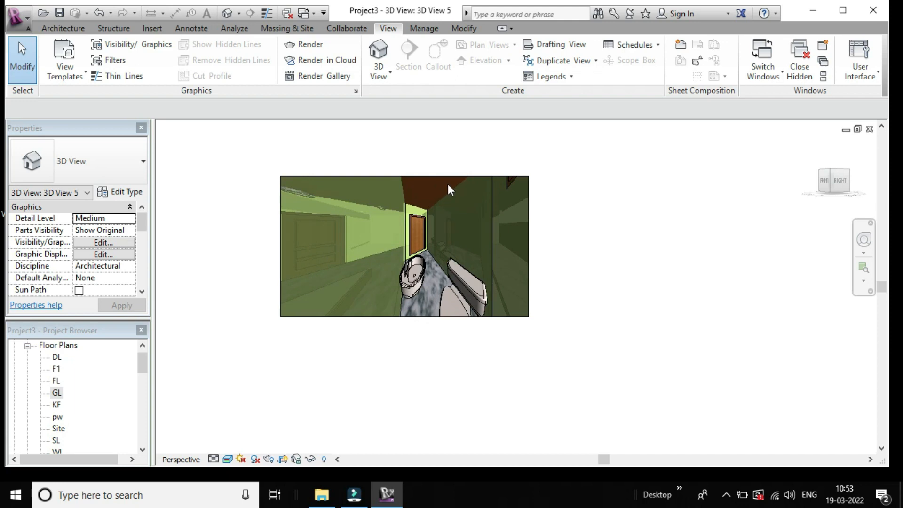
# From the GL floor plan, create a camera view from the middle bathroom's corner toward its door, with the Realistic visual style
pyautogui.doubleClick(56, 392)
pyautogui.scroll(-2, 298, 317)
pyautogui.scroll(-2, 333, 291)
pyautogui.click(462, 307)
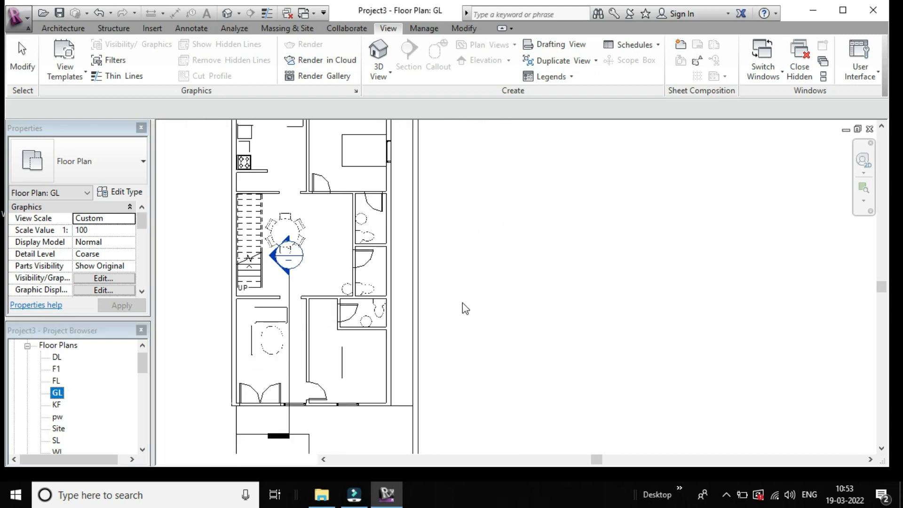
pyautogui.scroll(1, 395, 259)
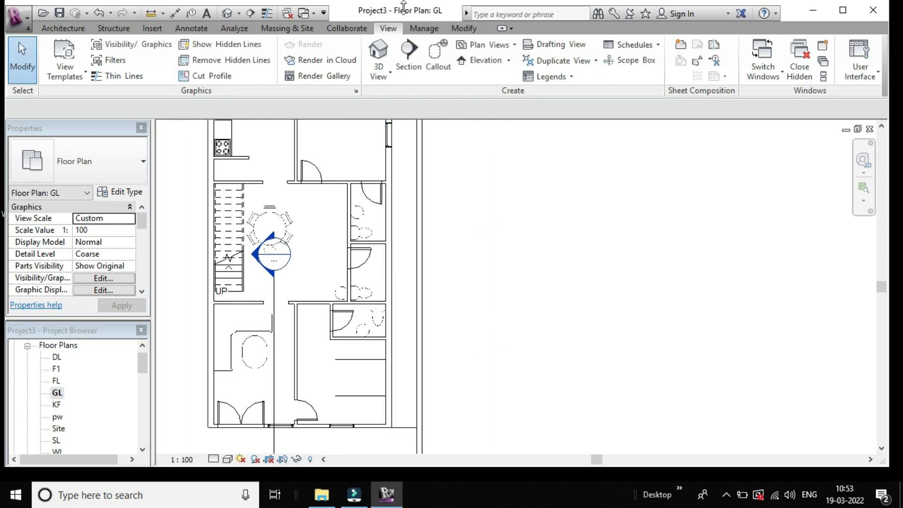
pyautogui.click(378, 71)
pyautogui.click(391, 124)
pyautogui.click(379, 295)
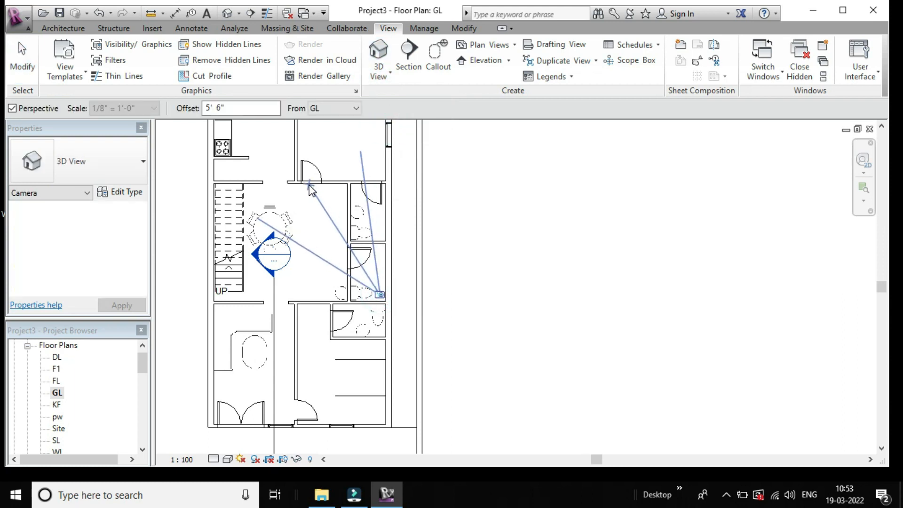
pyautogui.click(309, 185)
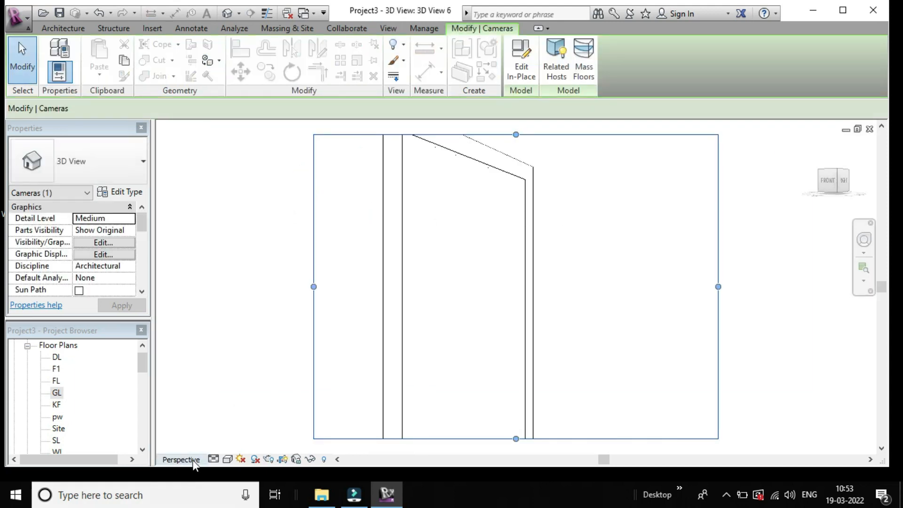
pyautogui.click(228, 460)
pyautogui.click(243, 427)
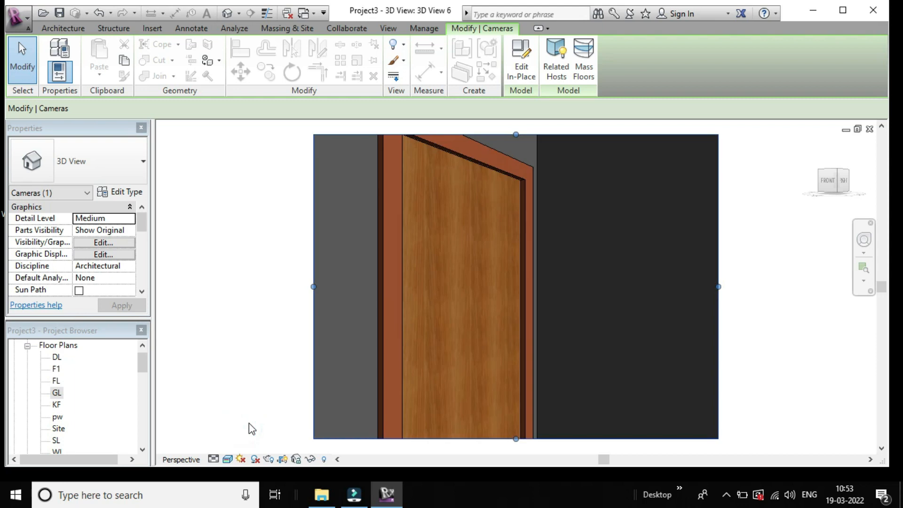
# Enlarge the middle bathroom view's crop region on all four sides to show the ceiling, the floor and both side walls
pyautogui.scroll(-3, 398, 303)
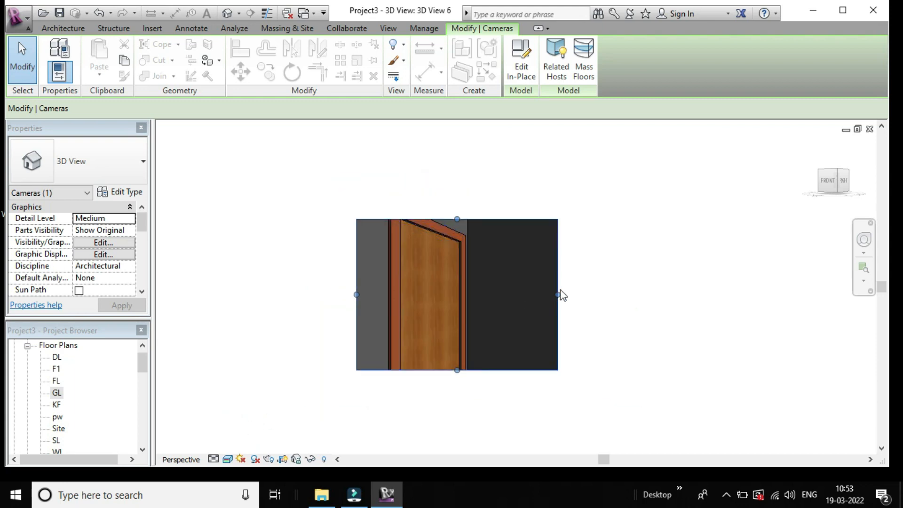
pyautogui.moveTo(556, 291); pyautogui.dragTo(743, 292)
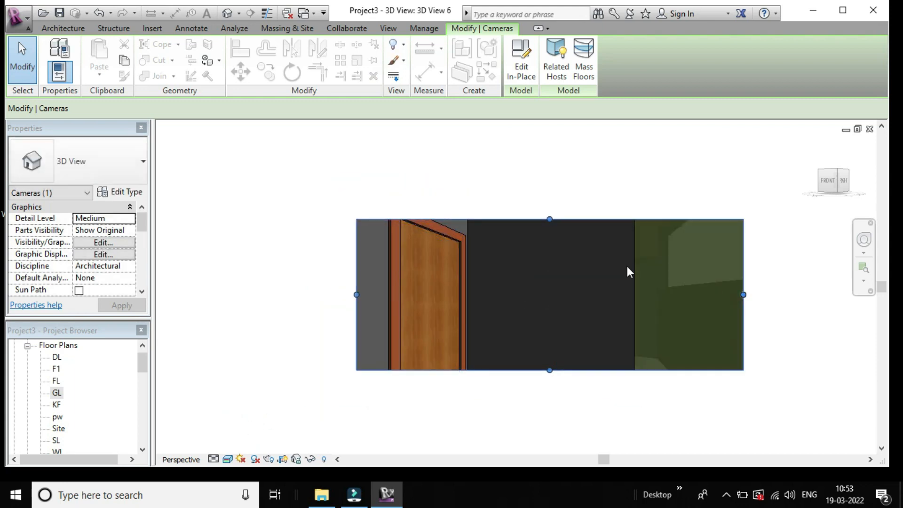
pyautogui.moveTo(353, 294); pyautogui.dragTo(204, 327)
pyautogui.scroll(-3, 273, 303)
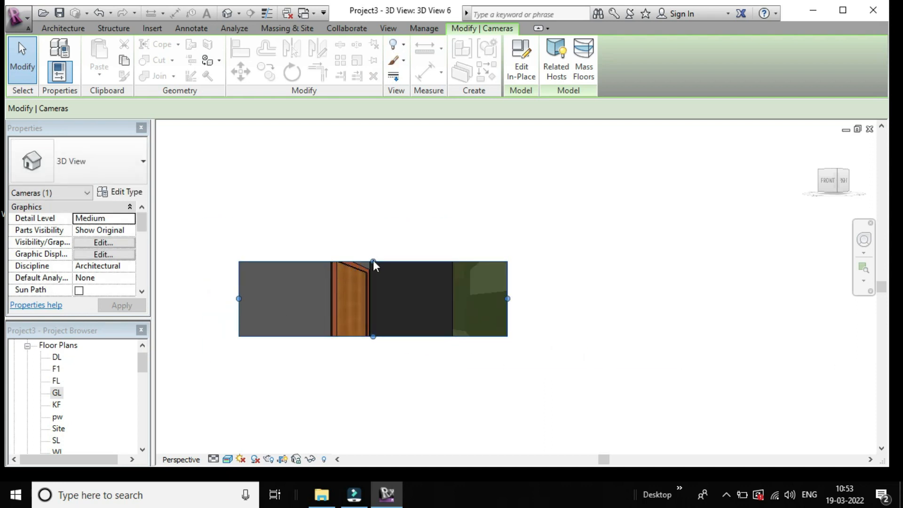
pyautogui.moveTo(373, 261); pyautogui.dragTo(372, 193)
pyautogui.moveTo(235, 303); pyautogui.dragTo(191, 331)
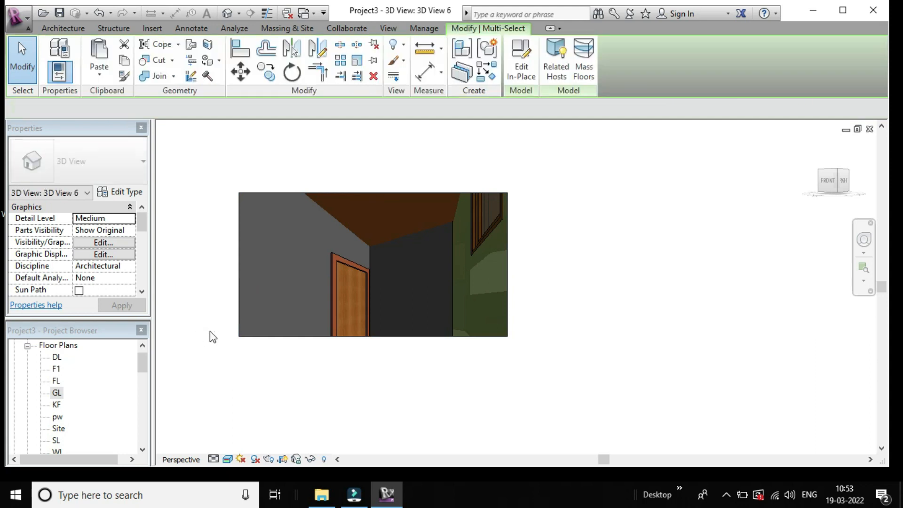
pyautogui.click(237, 325)
pyautogui.click(239, 293)
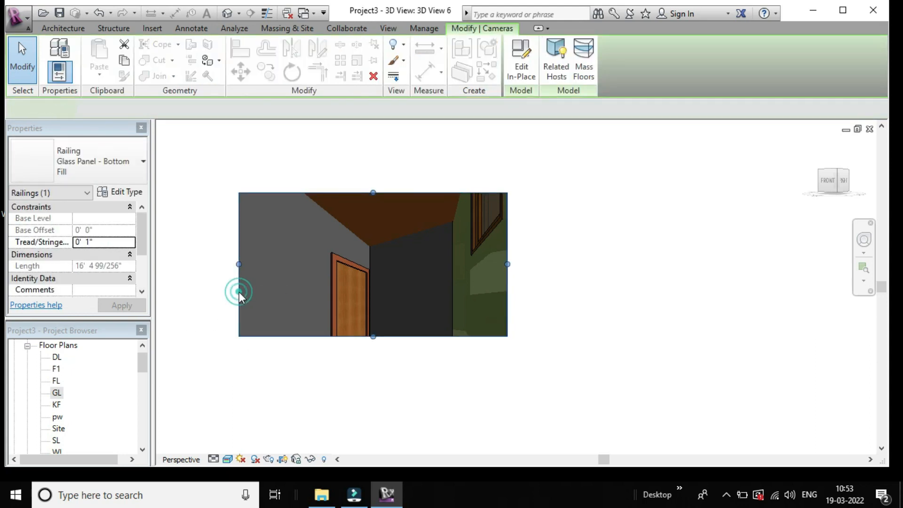
pyautogui.moveTo(238, 265); pyautogui.dragTo(163, 304)
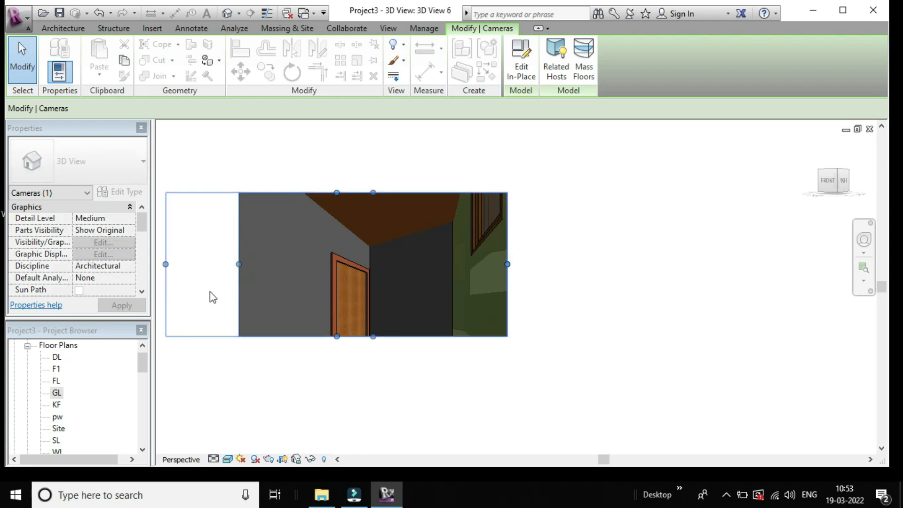
pyautogui.scroll(-3, 250, 287)
pyautogui.moveTo(293, 310); pyautogui.dragTo(294, 400)
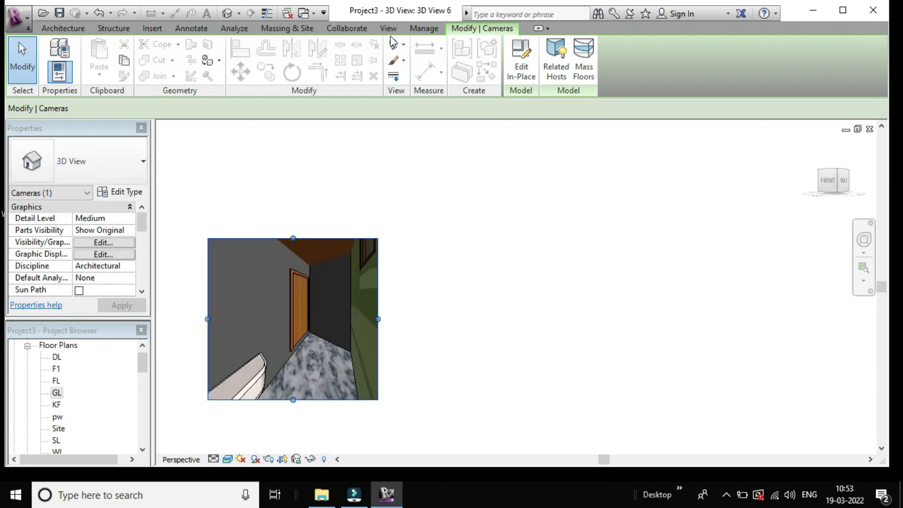
# Paint the middle bathroom's door wall and the adjoining dark end wall with Default Mass Interior Wall, ending the Paint command
pyautogui.click(209, 61)
pyautogui.click(337, 283)
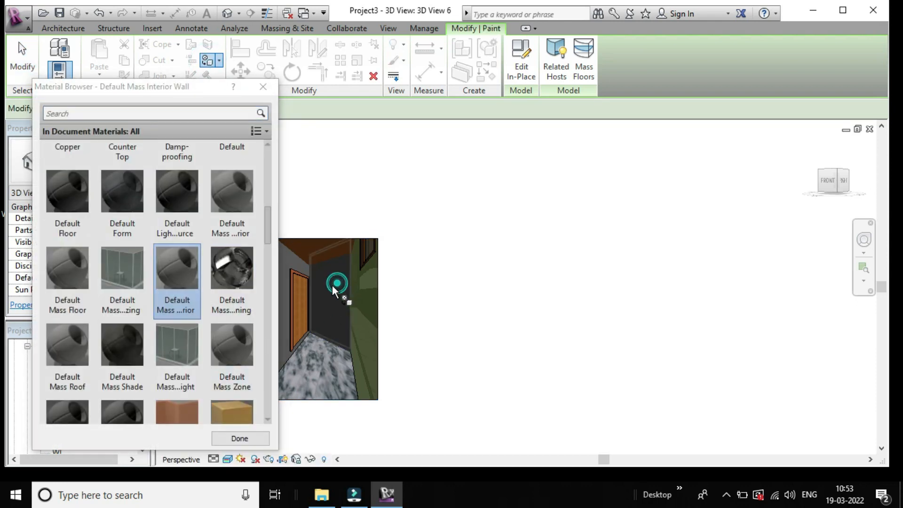
pyautogui.click(286, 259)
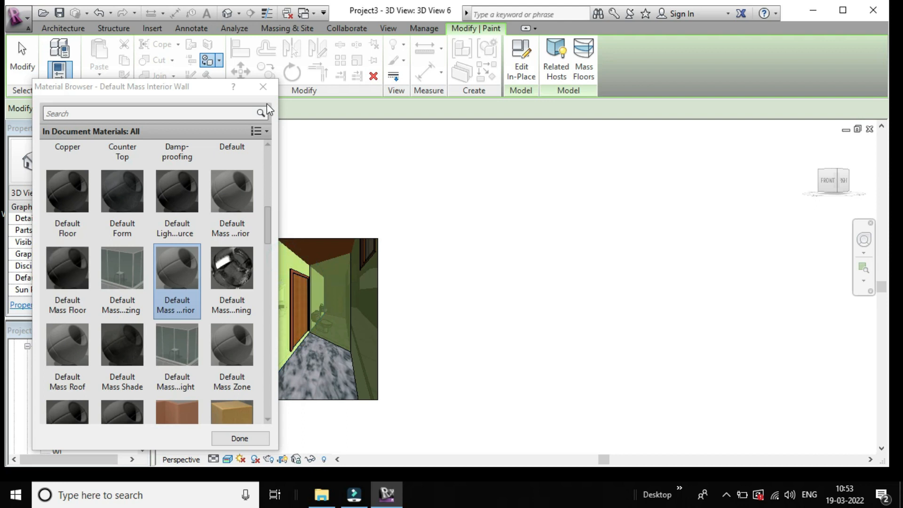
pyautogui.click(263, 87)
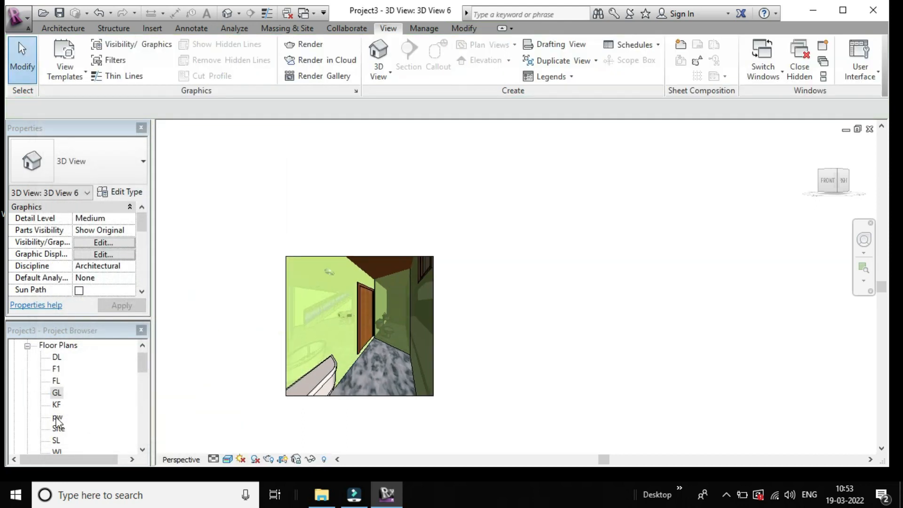
# From the GL floor plan, create a camera view from the rear bathroom's corner toward its door, with the Realistic visual style
pyautogui.doubleClick(56, 393)
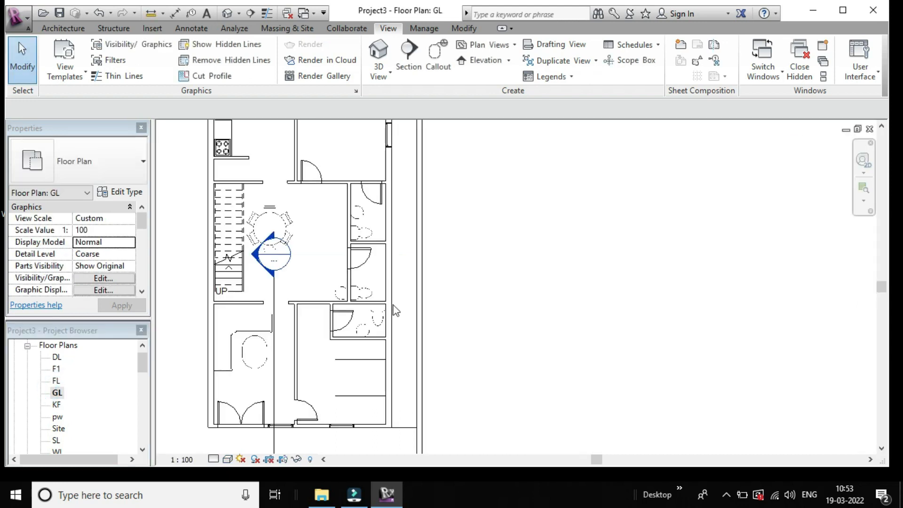
pyautogui.click(379, 75)
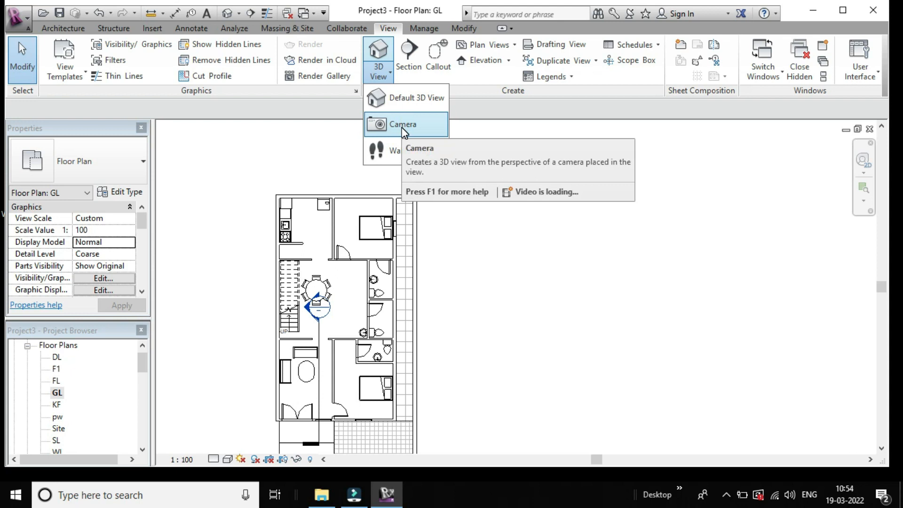
pyautogui.click(402, 128)
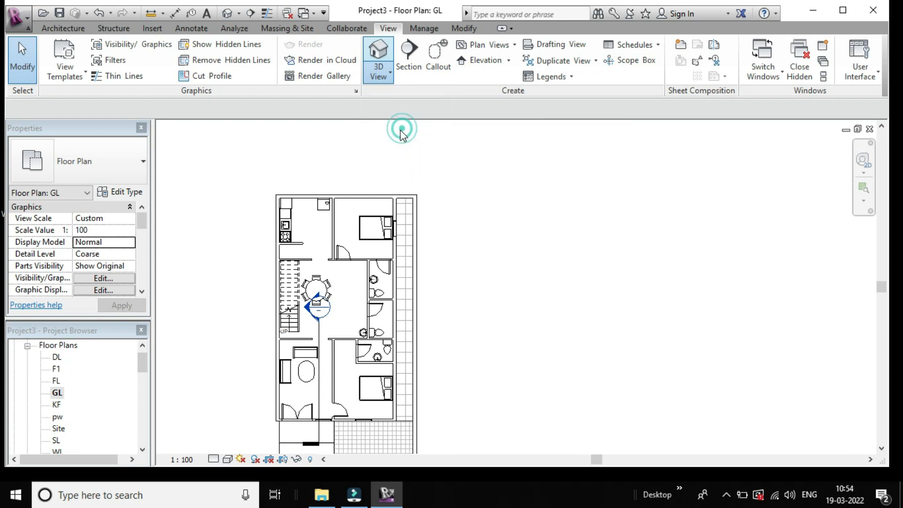
pyautogui.scroll(2, 389, 293)
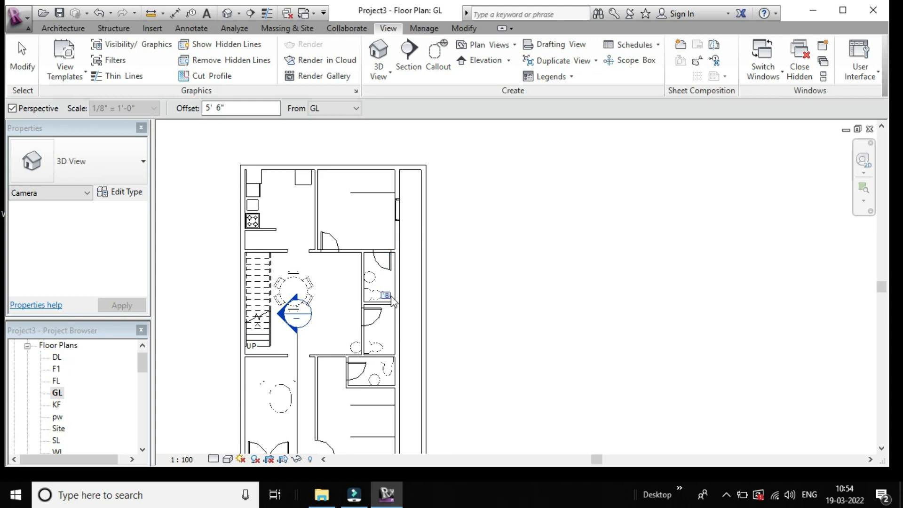
pyautogui.click(387, 301)
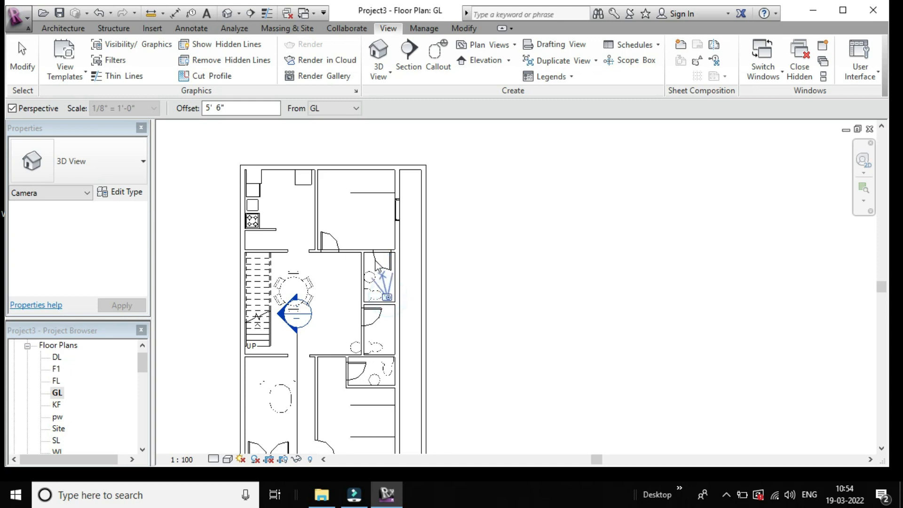
pyautogui.click(363, 238)
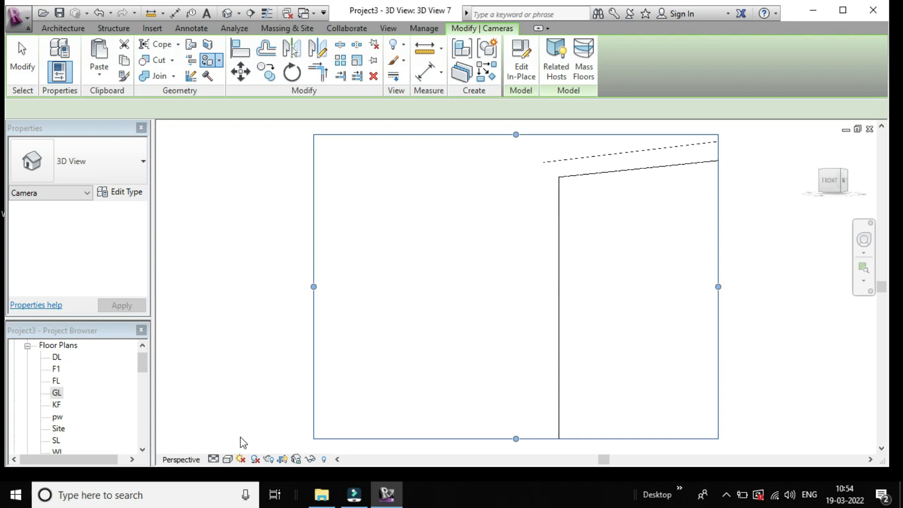
pyautogui.click(227, 459)
pyautogui.click(257, 429)
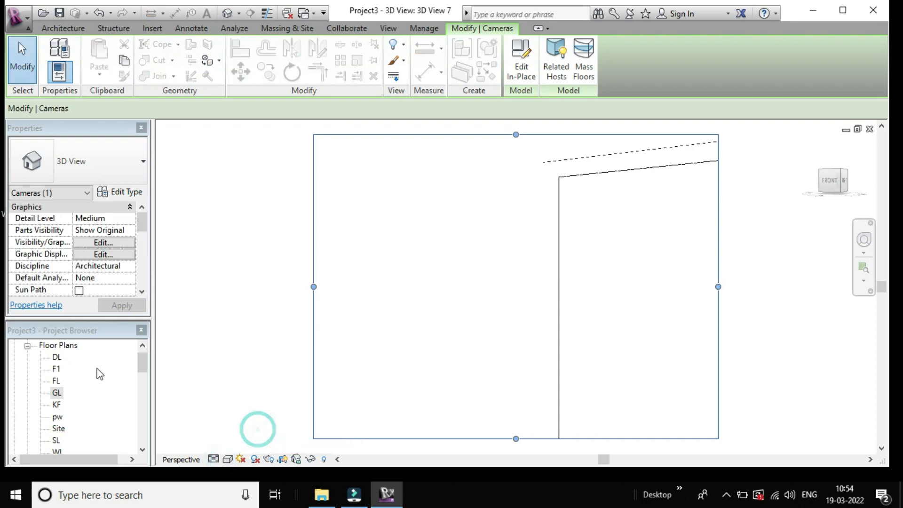
# Paint the rear bathroom's dark door wall with Default Mass Interior Wall, ending the Paint command
pyautogui.click(205, 64)
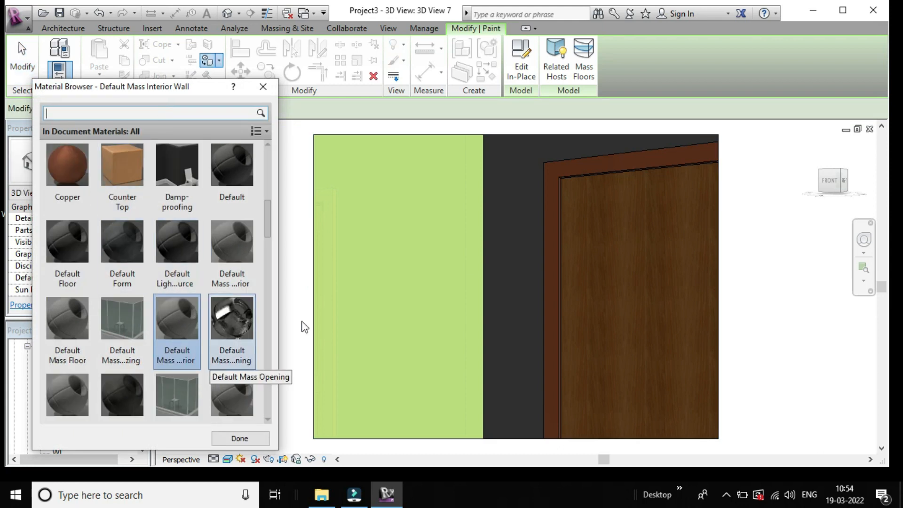
pyautogui.scroll(-5, 508, 258)
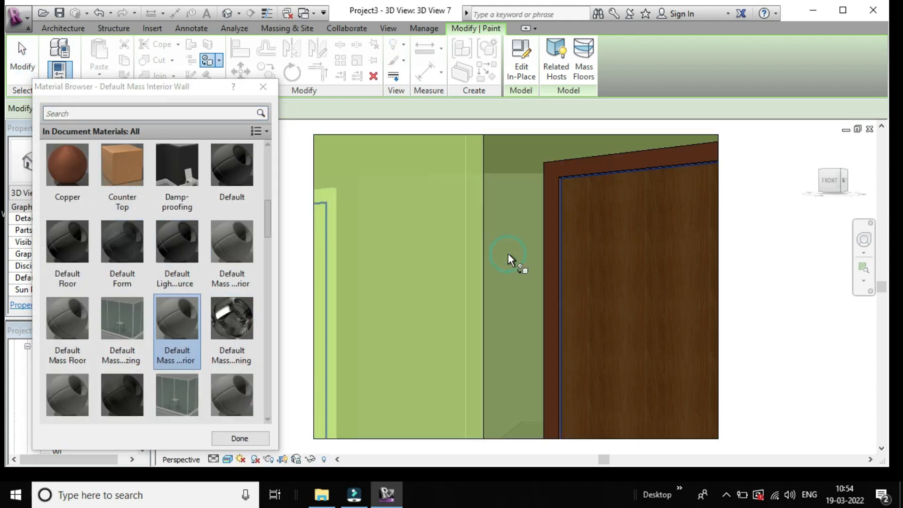
pyautogui.scroll(-1, 600, 270)
pyautogui.scroll(1, 590, 274)
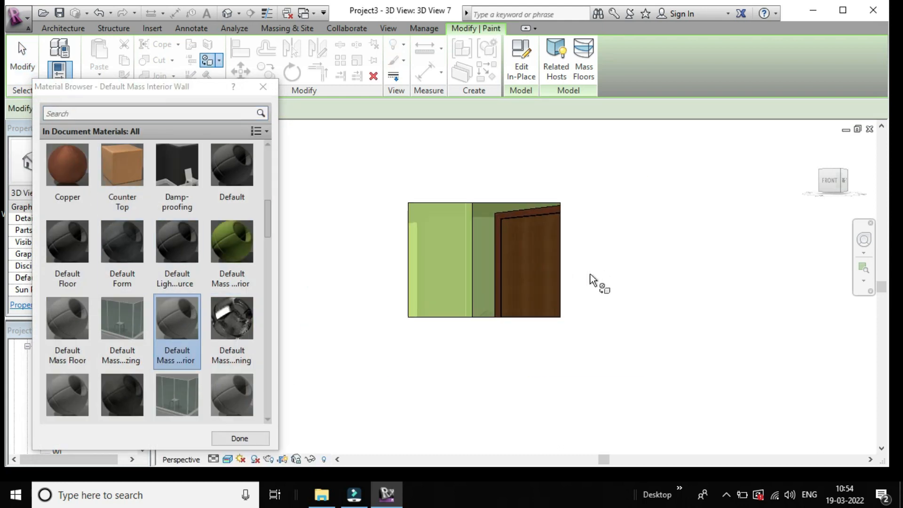
pyautogui.press('Escape')
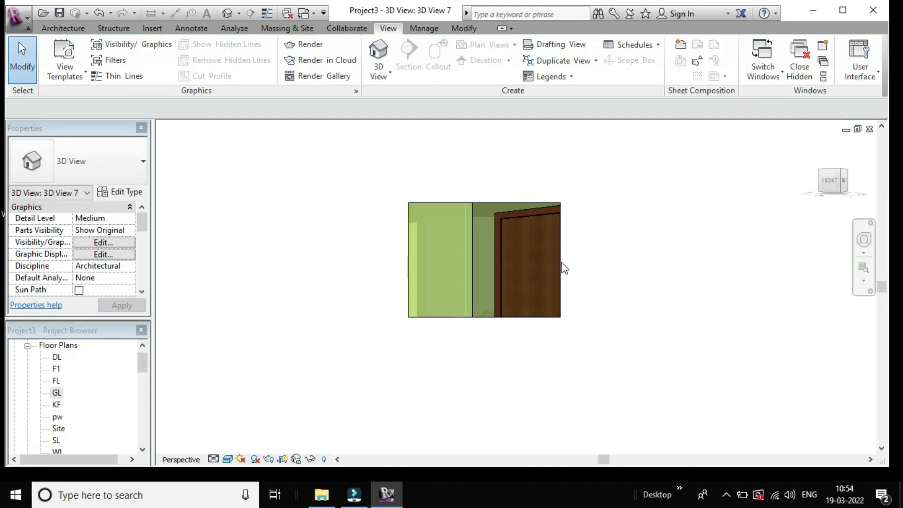
# Extend the rear bathroom view's crop region to the right and downward to include the whole door, the side wall and the floor
pyautogui.click(561, 262)
pyautogui.moveTo(560, 260); pyautogui.dragTo(721, 284)
pyautogui.scroll(-1, 721, 284)
pyautogui.moveTo(618, 305); pyautogui.dragTo(616, 423)
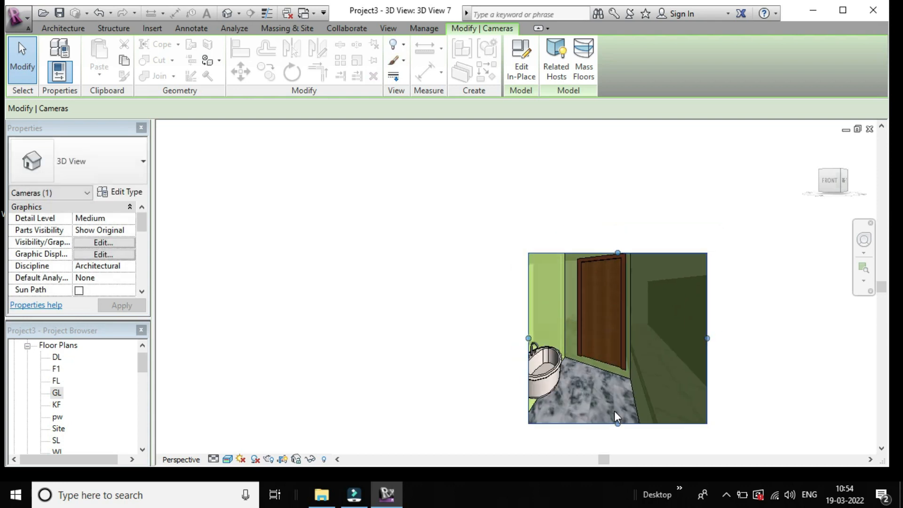
pyautogui.scroll(1, 614, 410)
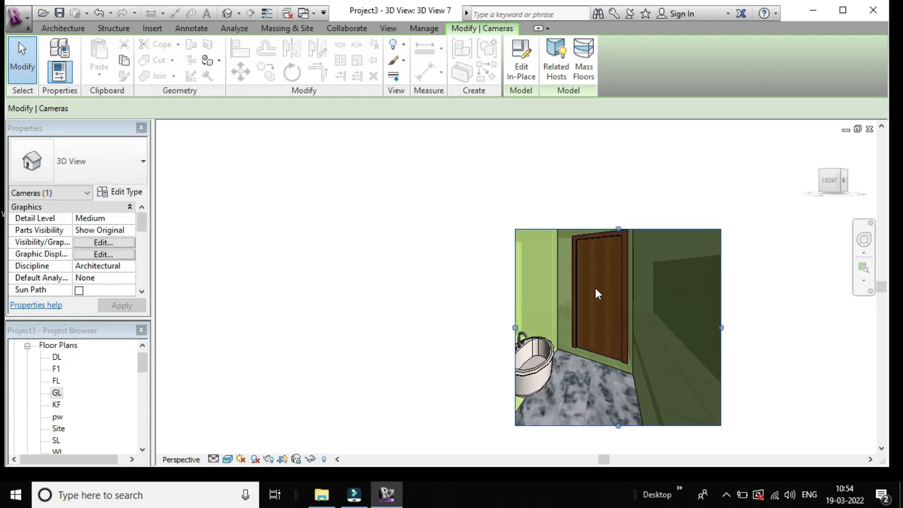
pyautogui.scroll(-1, 597, 294)
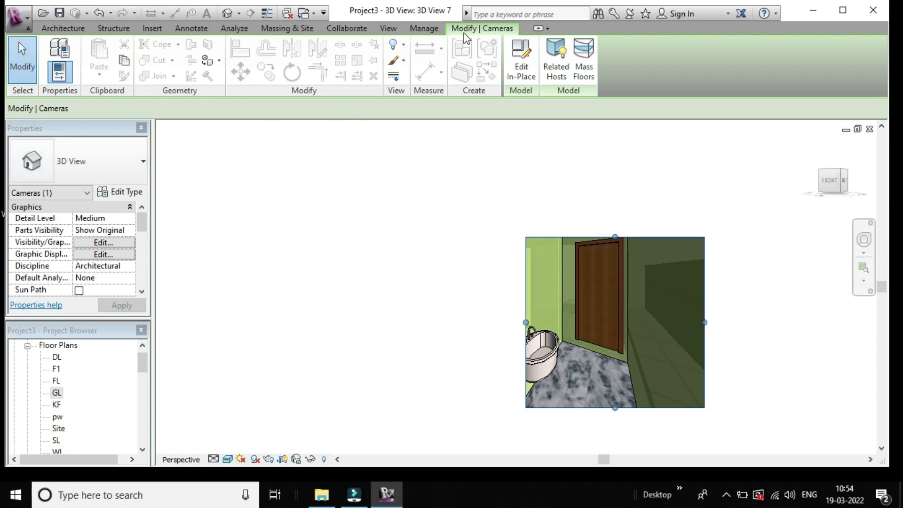
# From the GL floor plan, create a camera view in the rear bedroom beside the kitchen, looking from the back wall toward the door
pyautogui.doubleClick(57, 393)
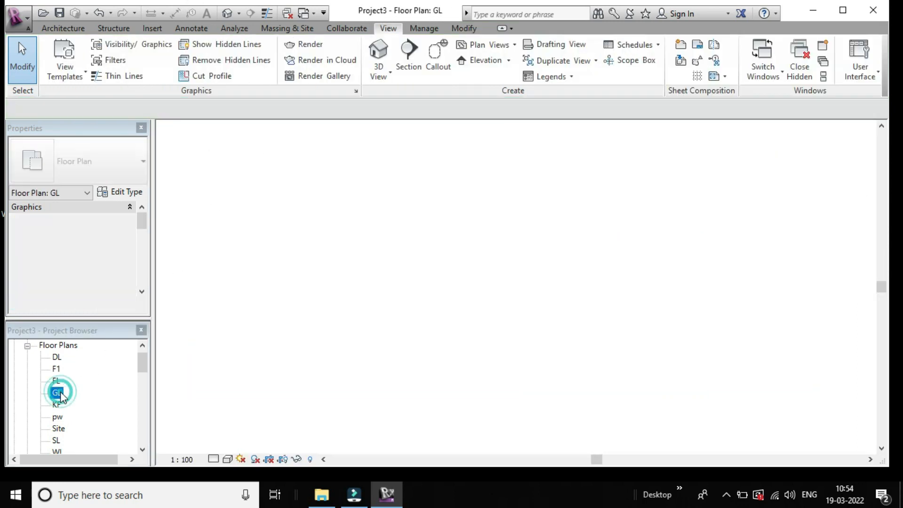
pyautogui.scroll(-3, 380, 301)
pyautogui.click(450, 296)
pyautogui.scroll(2, 451, 296)
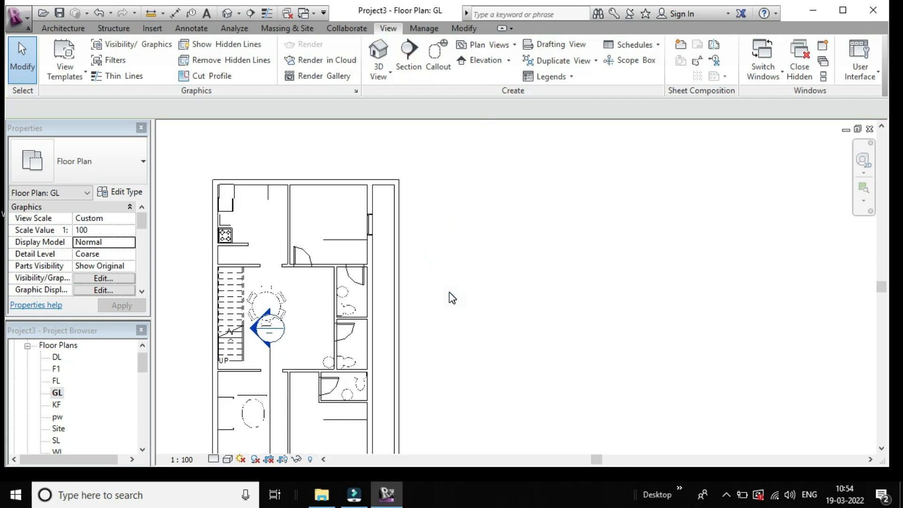
pyautogui.click(376, 72)
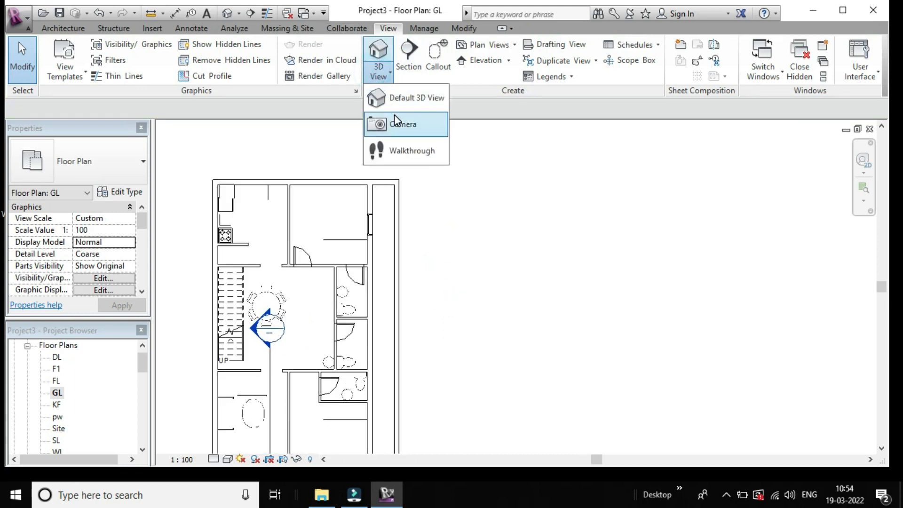
pyautogui.click(394, 117)
pyautogui.click(391, 221)
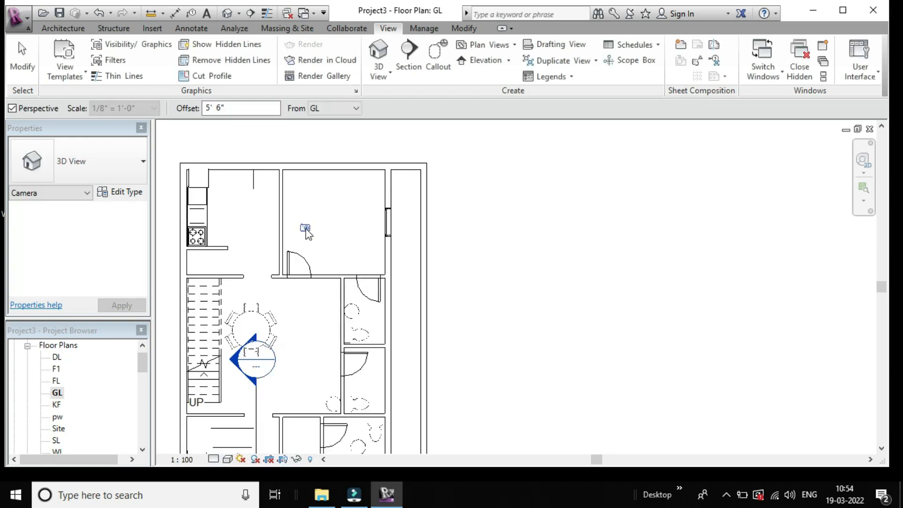
pyautogui.scroll(-1, 310, 234)
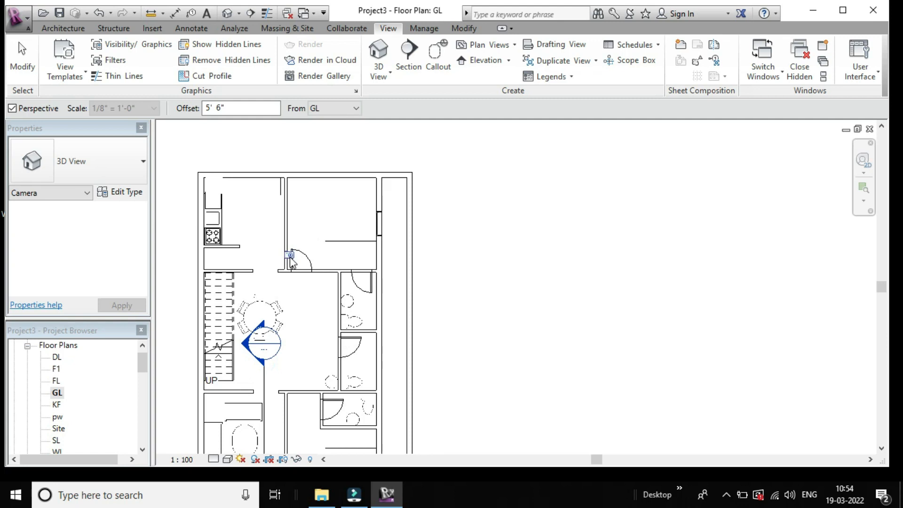
pyautogui.click(333, 191)
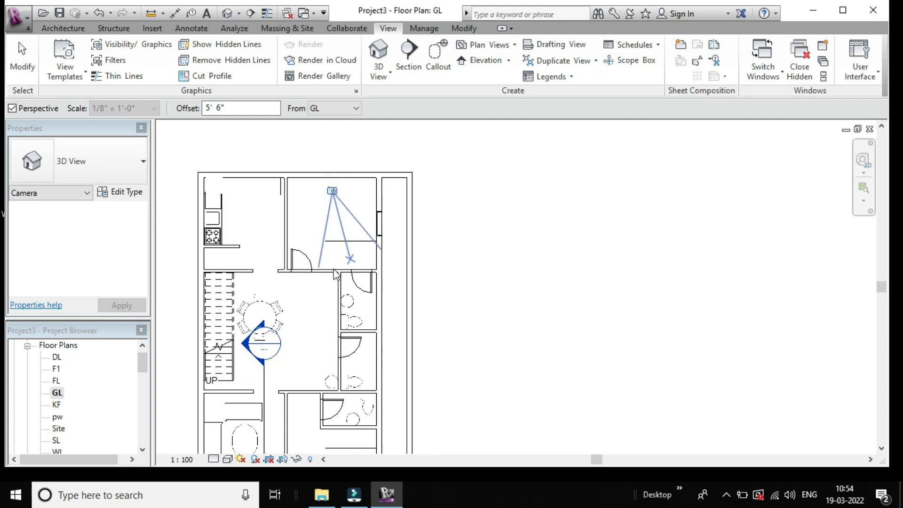
pyautogui.click(310, 281)
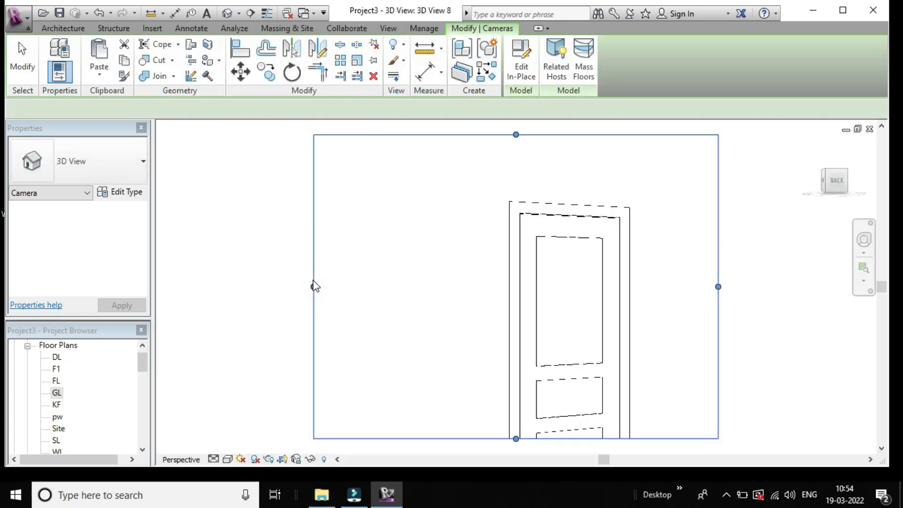
# Set the rear bedroom view's visual style to Realistic and enlarge its crop region on all four sides
pyautogui.click(226, 459)
pyautogui.click(269, 429)
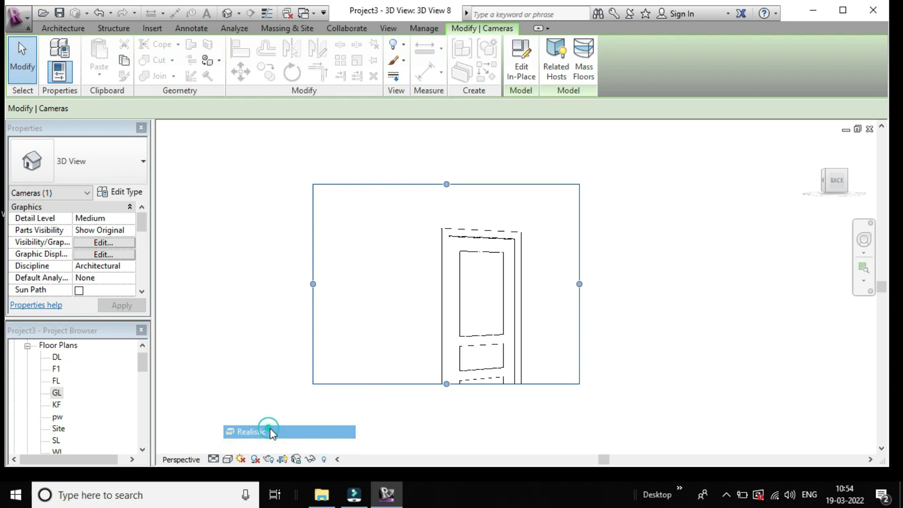
pyautogui.scroll(-3, 387, 272)
pyautogui.moveTo(420, 219); pyautogui.dragTo(421, 148)
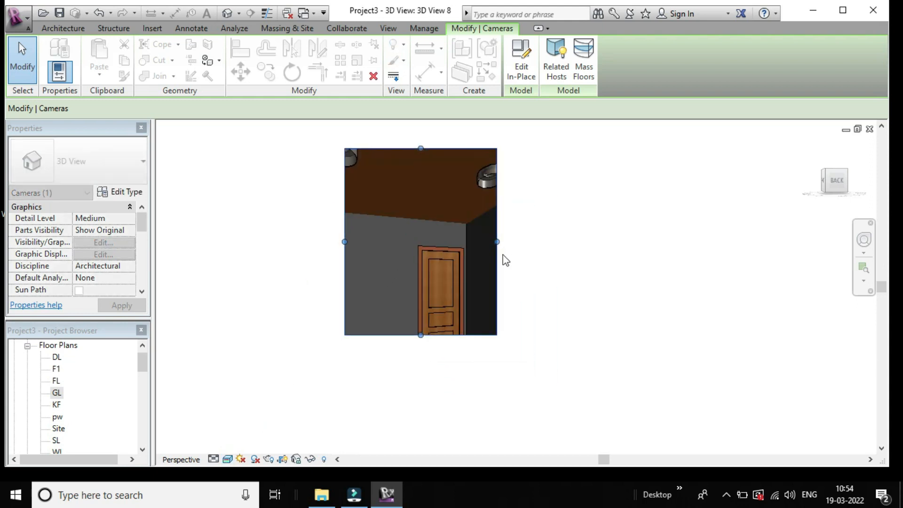
pyautogui.moveTo(500, 246); pyautogui.dragTo(643, 267)
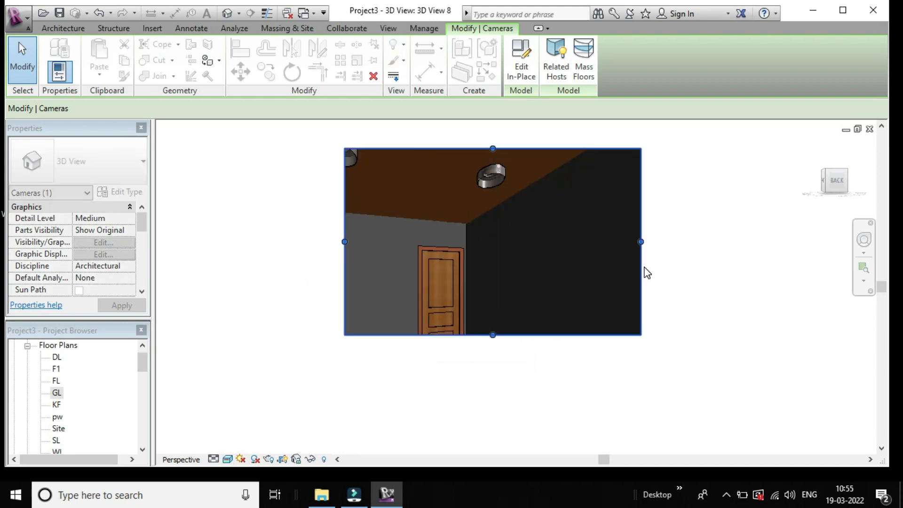
pyautogui.moveTo(343, 247); pyautogui.dragTo(251, 278)
pyautogui.moveTo(447, 336); pyautogui.dragTo(446, 392)
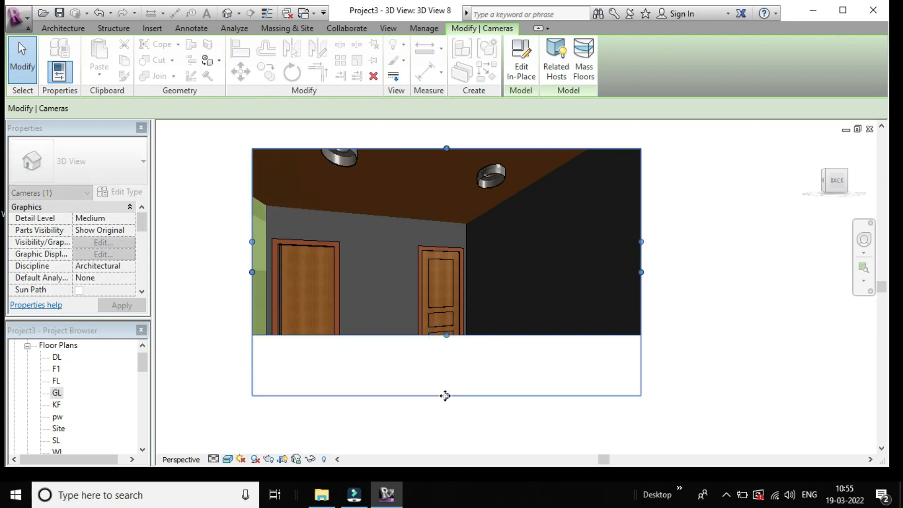
# Paint the rear bedroom's dark side wall and the wall with the two doors with Default Mass Interior Wall, ending the Paint command
pyautogui.scroll(1, 605, 266)
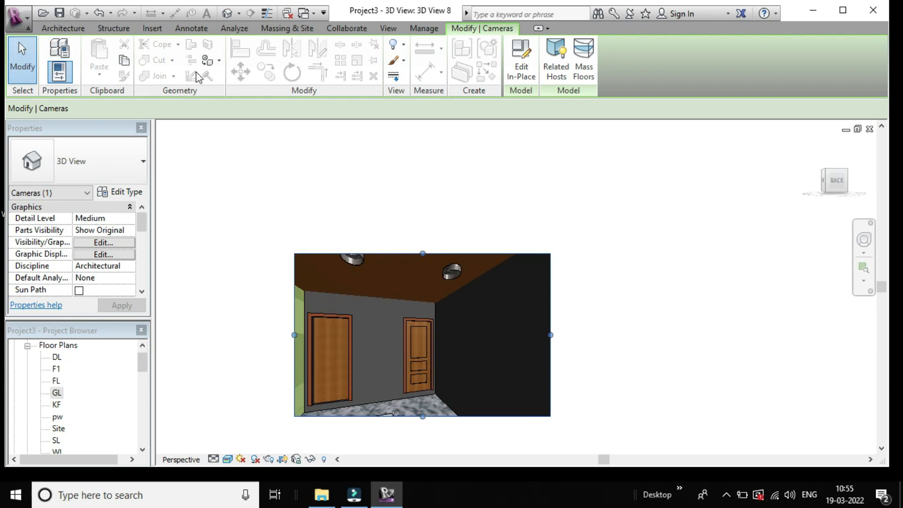
pyautogui.click(208, 62)
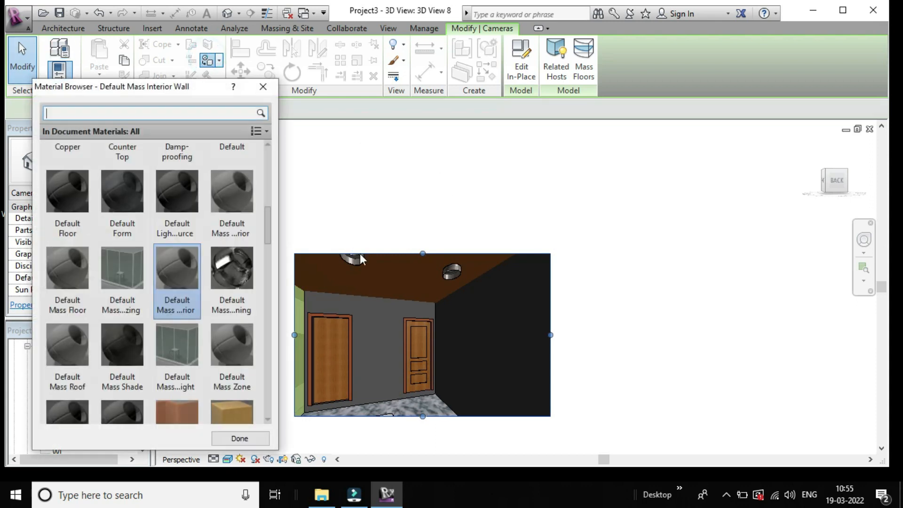
pyautogui.click(484, 329)
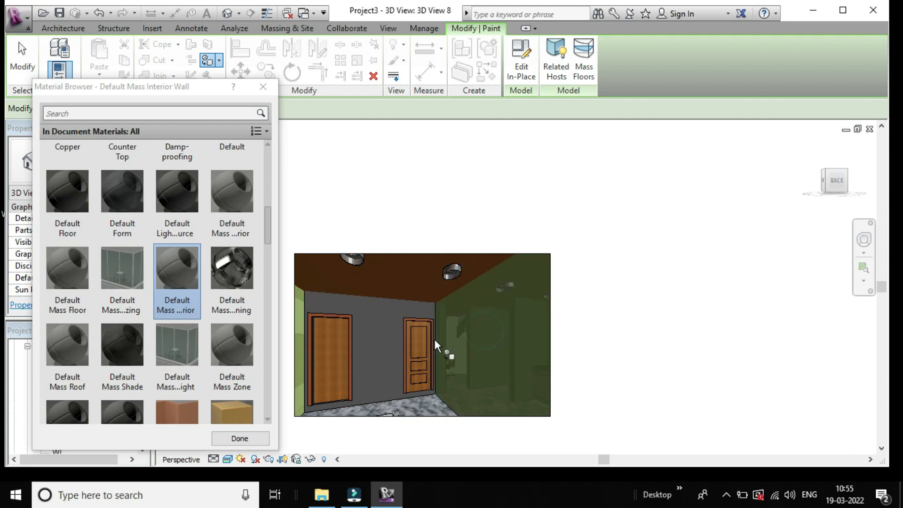
pyautogui.click(383, 332)
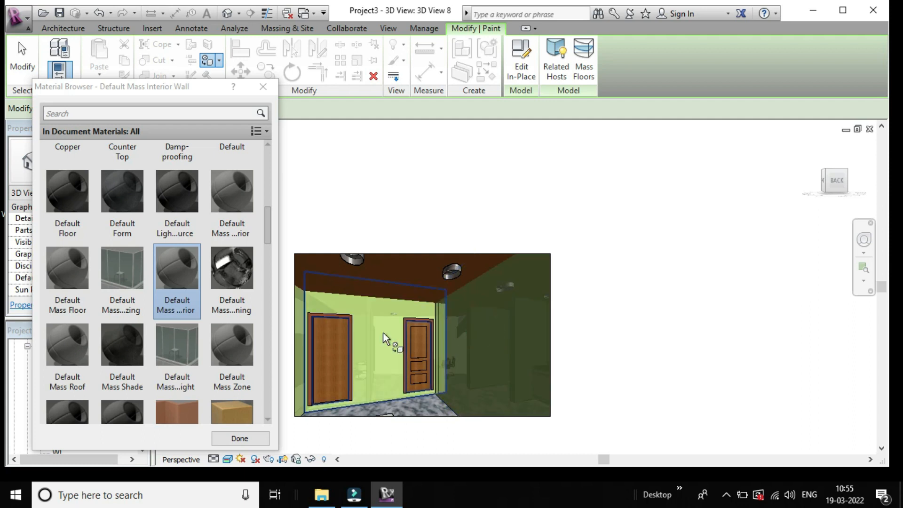
pyautogui.scroll(-2, 383, 332)
pyautogui.scroll(-1, 384, 337)
pyautogui.scroll(1, 384, 337)
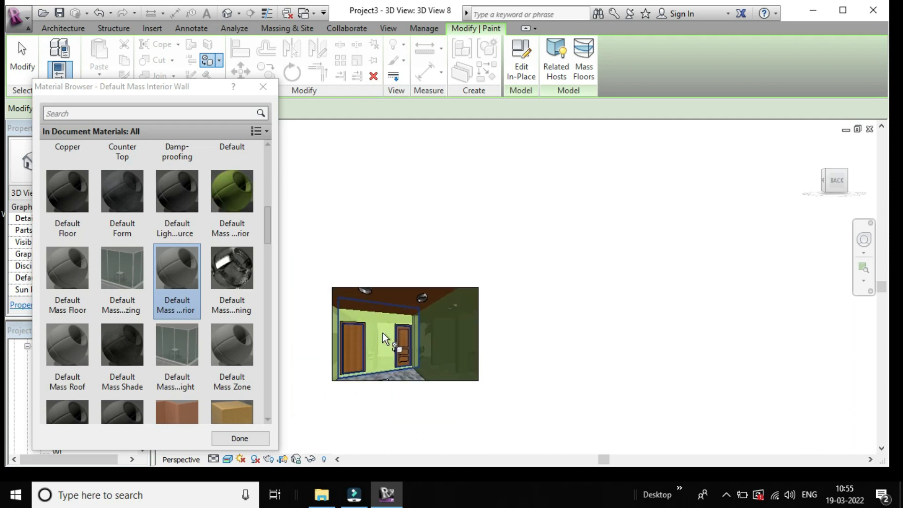
pyautogui.click(262, 90)
pyautogui.press('Escape')
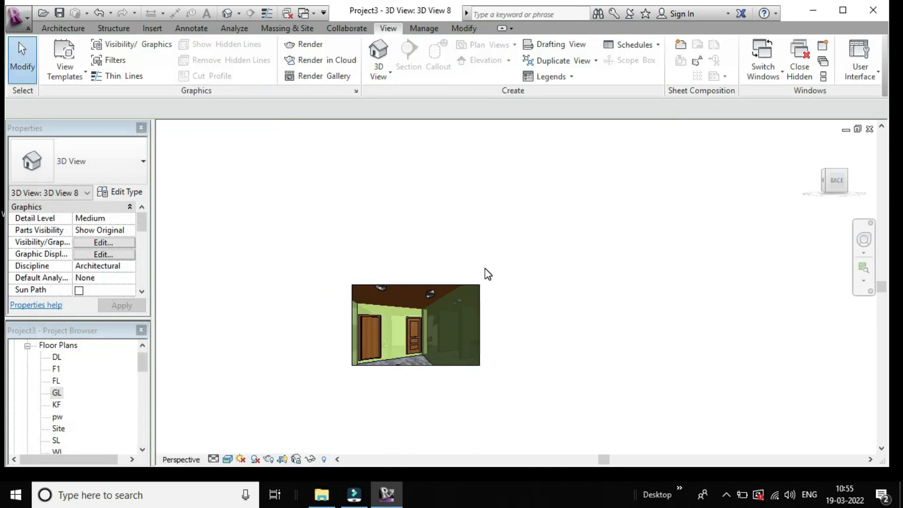
# From the GL floor plan, create a Realistic camera view in the rear bedroom, looking from near the door toward the far back corner
pyautogui.doubleClick(58, 394)
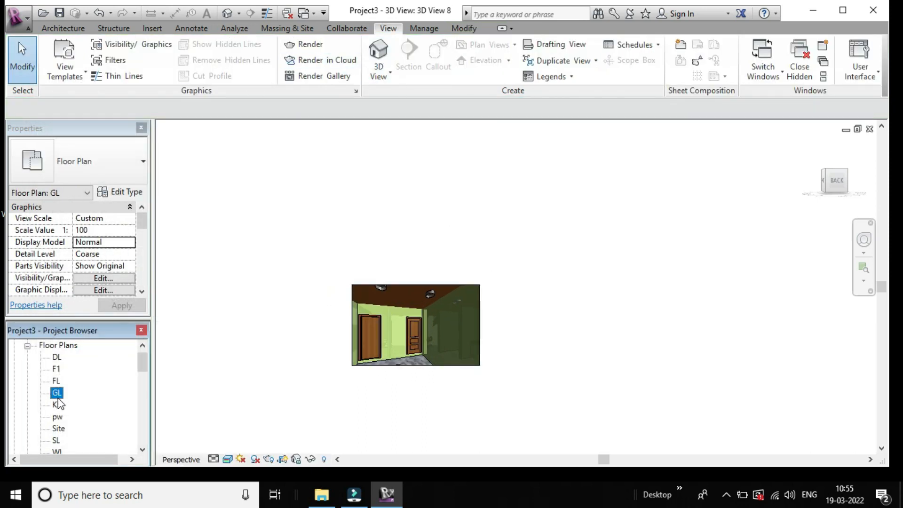
pyautogui.click(382, 78)
pyautogui.click(405, 126)
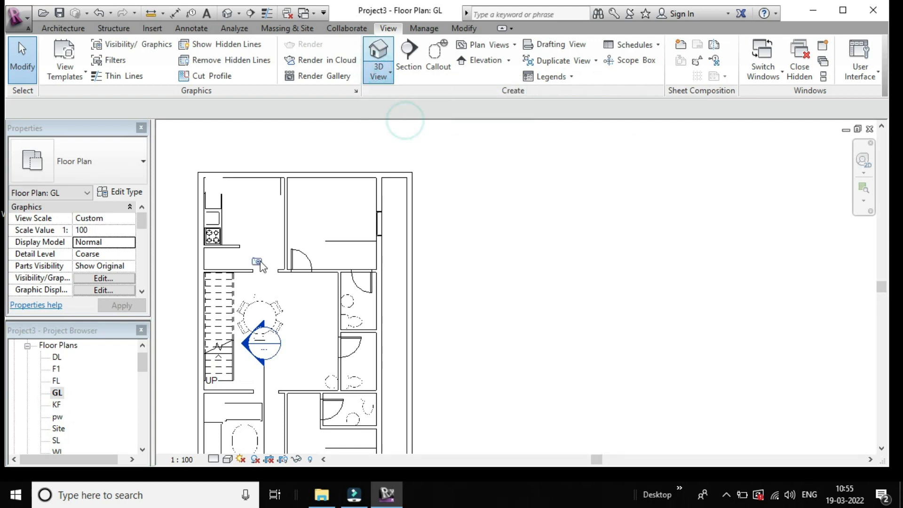
pyautogui.click(310, 241)
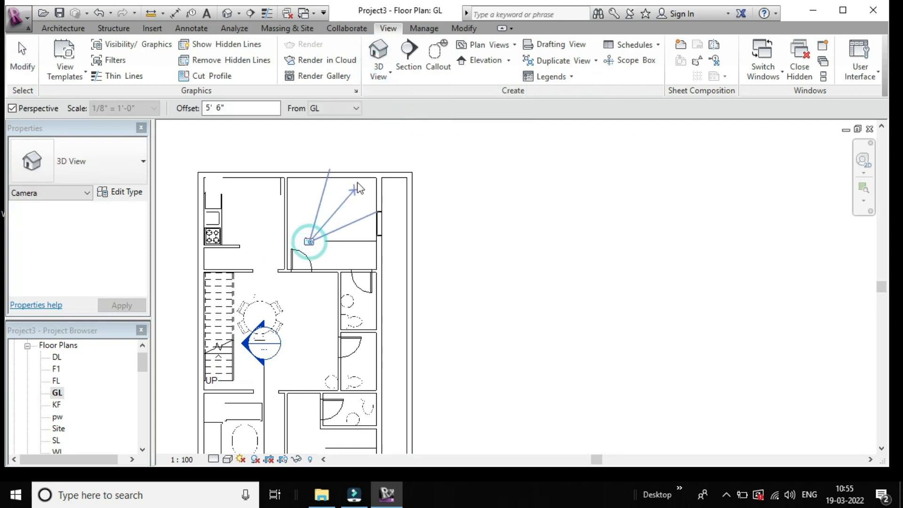
pyautogui.click(371, 152)
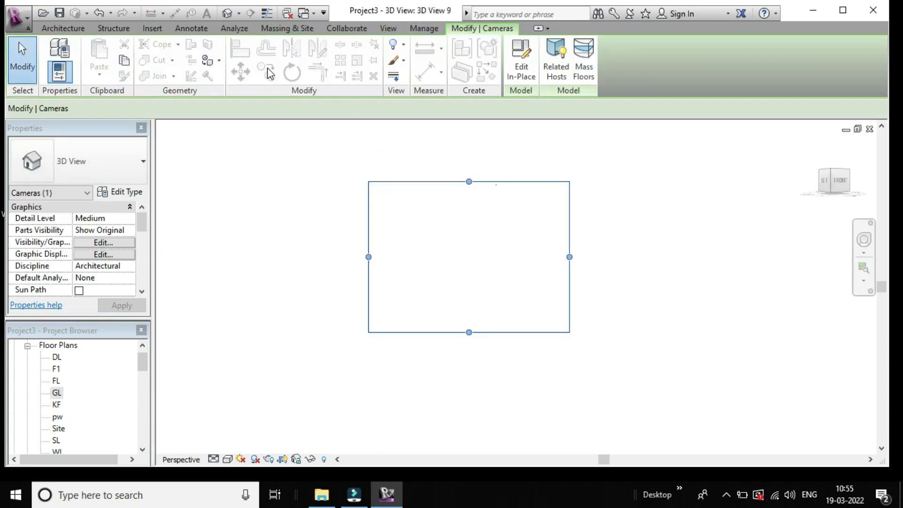
pyautogui.click(229, 461)
pyautogui.click(254, 429)
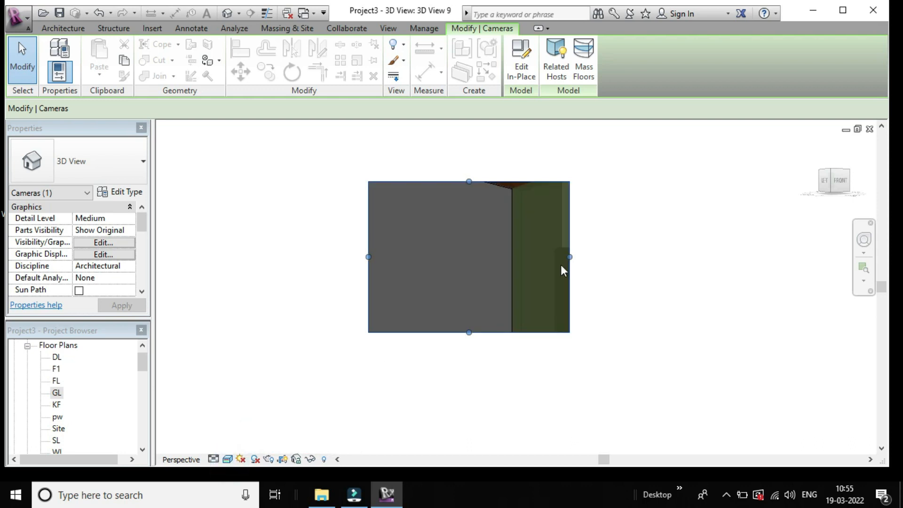
# Paint the large grey wall in the new rear bedroom view with Default Mass Interior Wall, end Paint and return to the GL floor plan
pyautogui.click(207, 61)
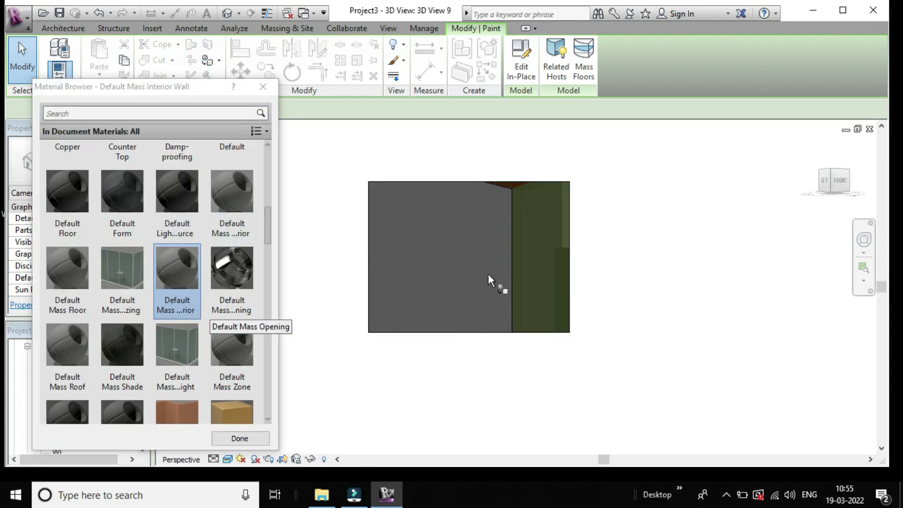
pyautogui.click(475, 263)
pyautogui.scroll(-3, 475, 264)
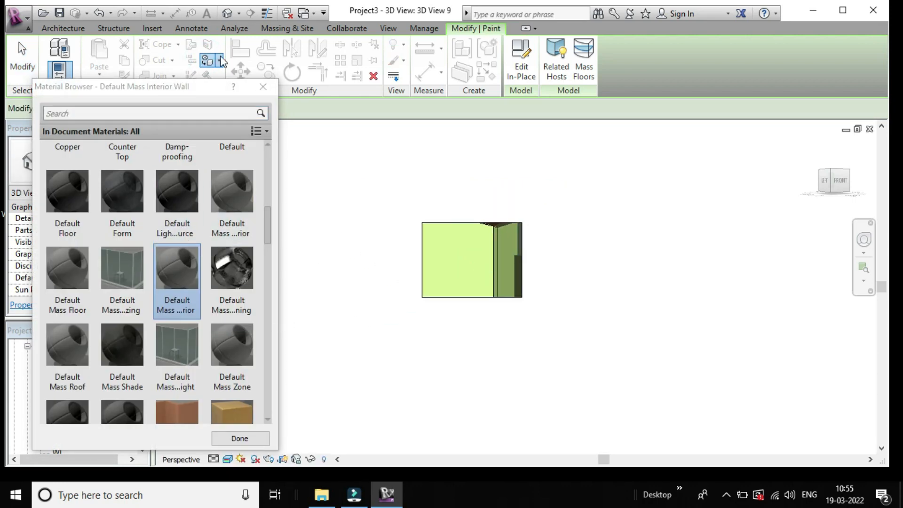
pyautogui.click(264, 88)
pyautogui.scroll(1, 676, 202)
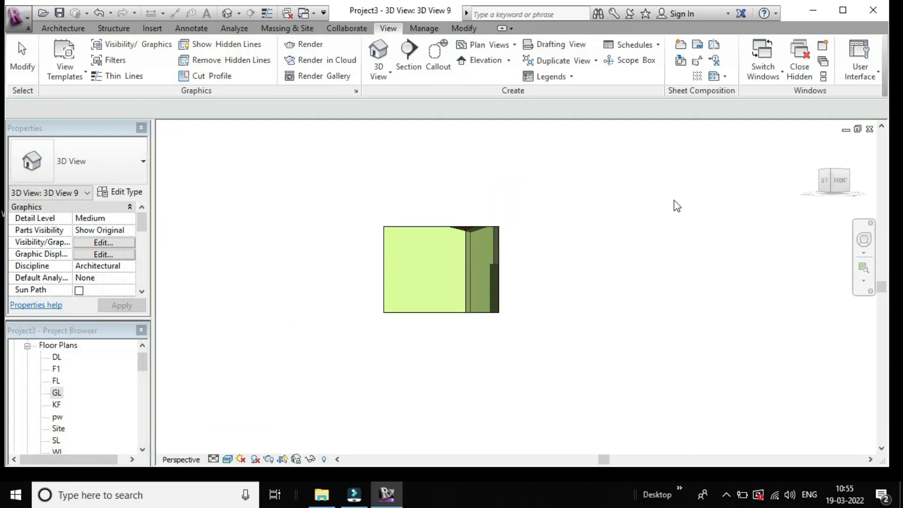
pyautogui.click(647, 220)
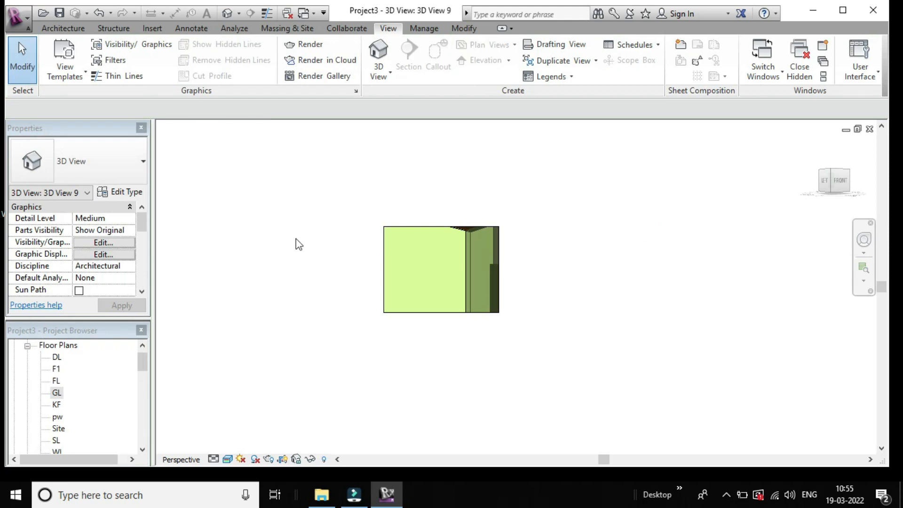
pyautogui.scroll(1, 234, 240)
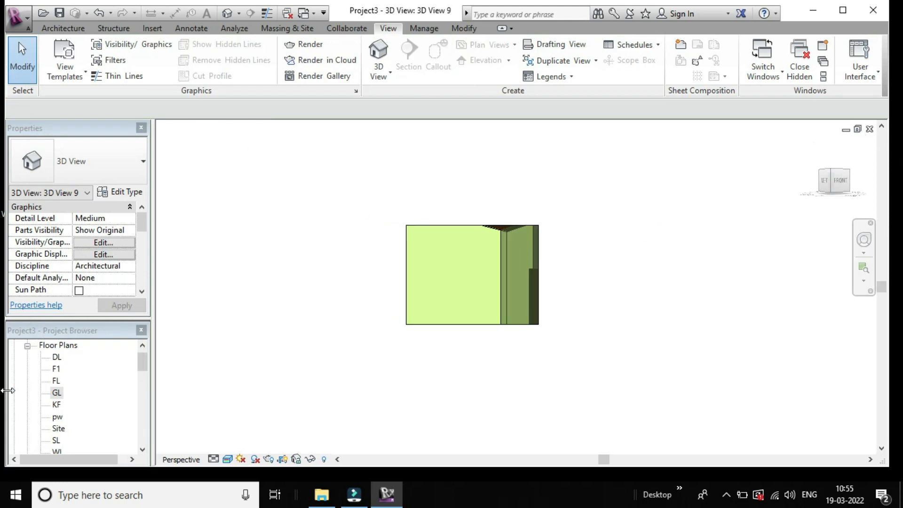
pyautogui.doubleClick(57, 395)
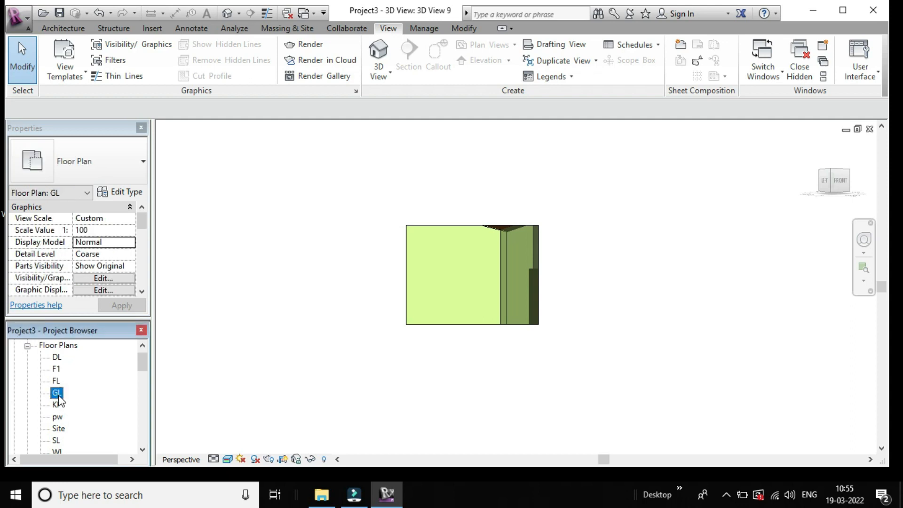
pyautogui.click(727, 494)
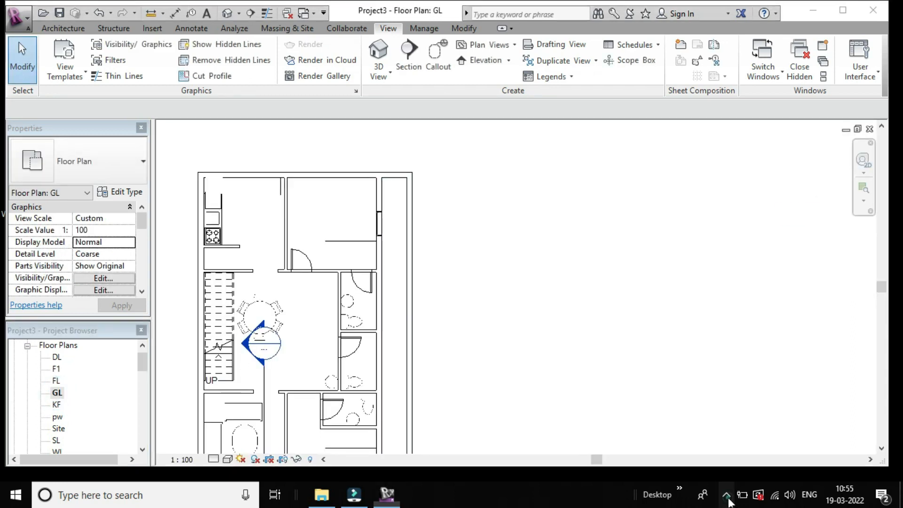
pyautogui.rightClick(725, 470)
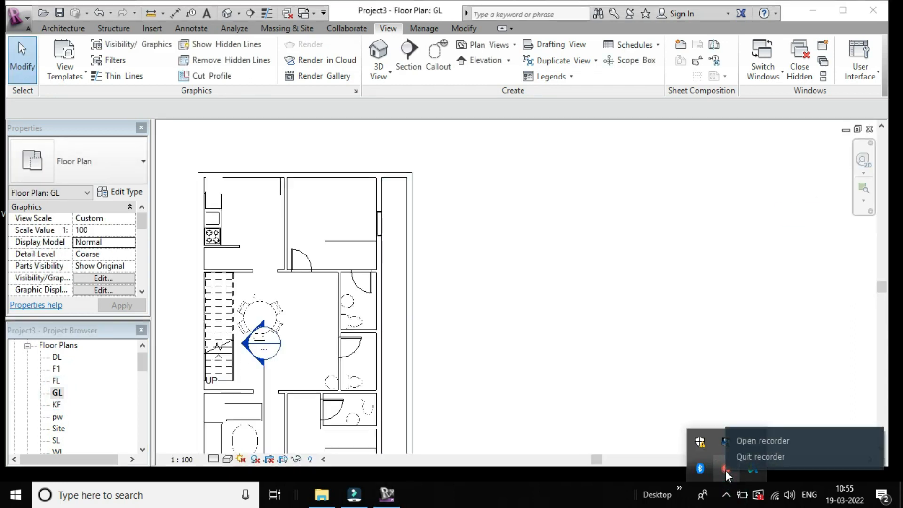
pyautogui.click(760, 443)
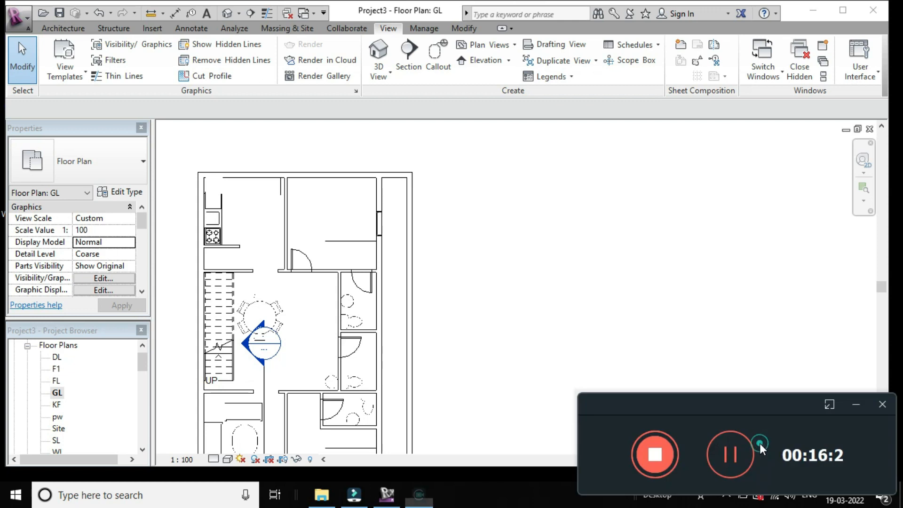
pyautogui.click(857, 406)
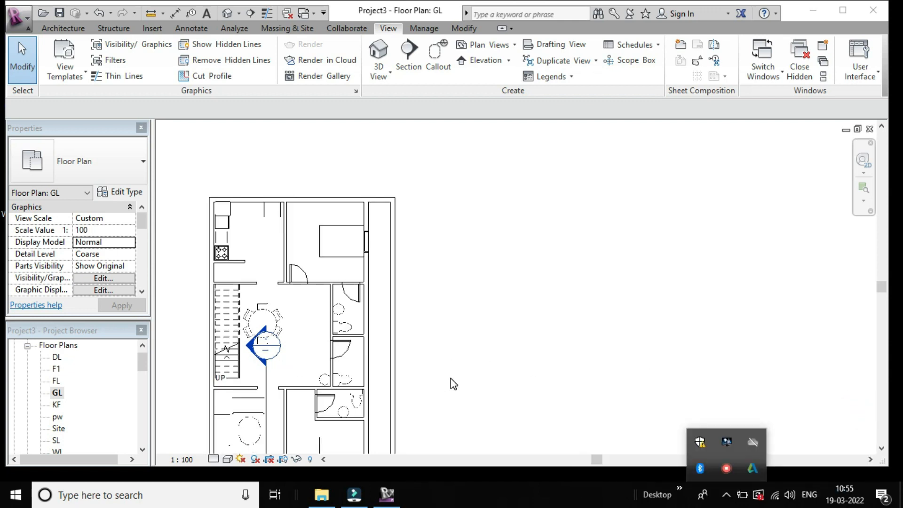
pyautogui.click(465, 391)
# Examine the kitchen, rear bedroom, dining area and bathrooms on the GL floor plan
pyautogui.scroll(2, 317, 309)
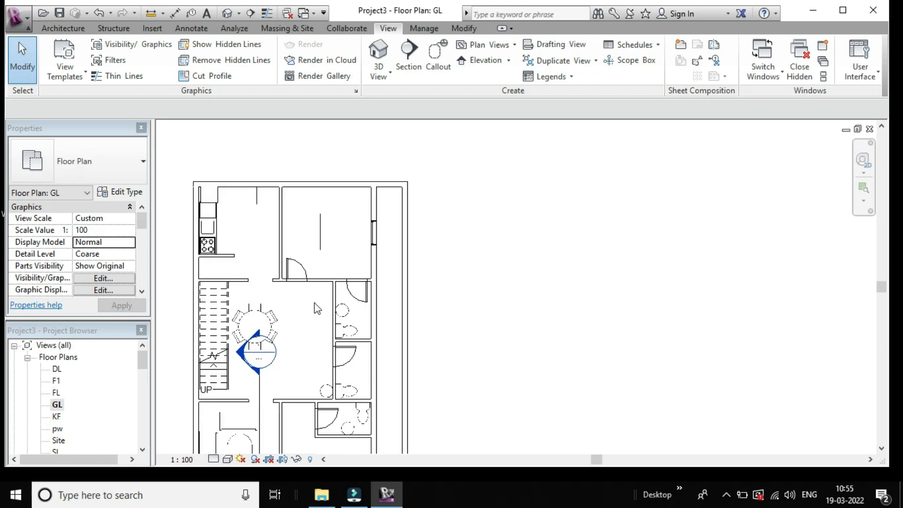
pyautogui.scroll(-1, 314, 302)
pyautogui.moveTo(402, 237); pyautogui.dragTo(460, 272, button='middle')
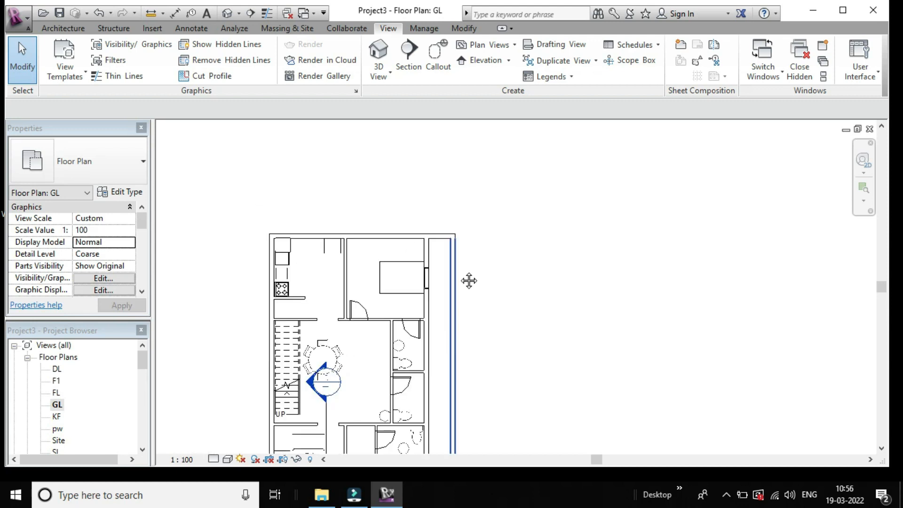
pyautogui.scroll(-1, 459, 271)
pyautogui.moveTo(488, 298); pyautogui.dragTo(490, 258, button='middle')
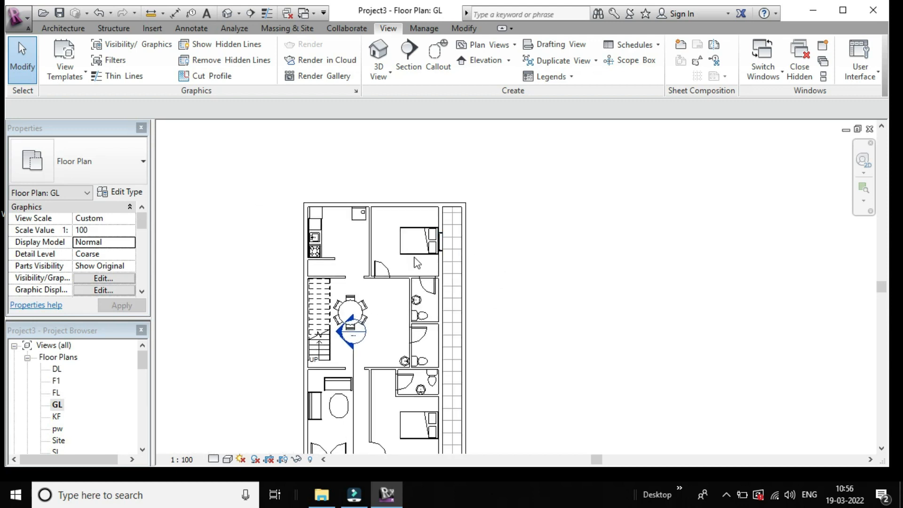
pyautogui.scroll(1, 422, 258)
pyautogui.scroll(1, 294, 249)
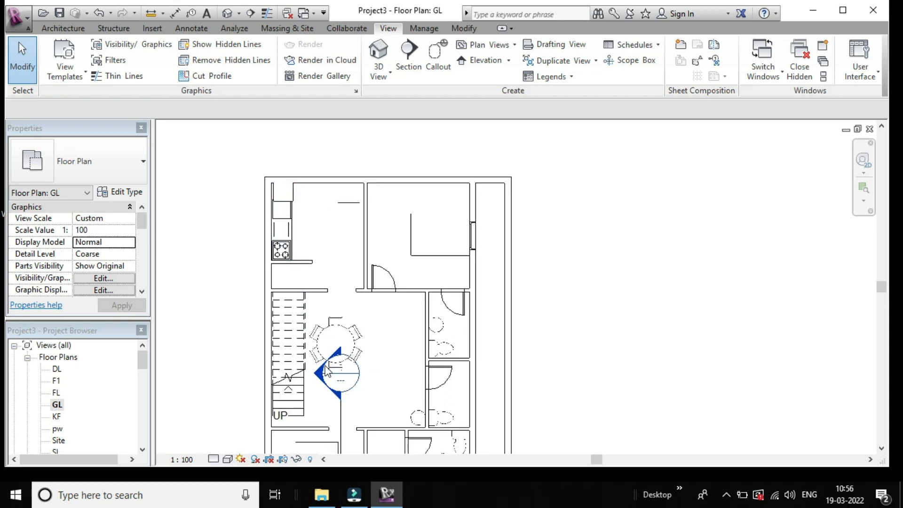